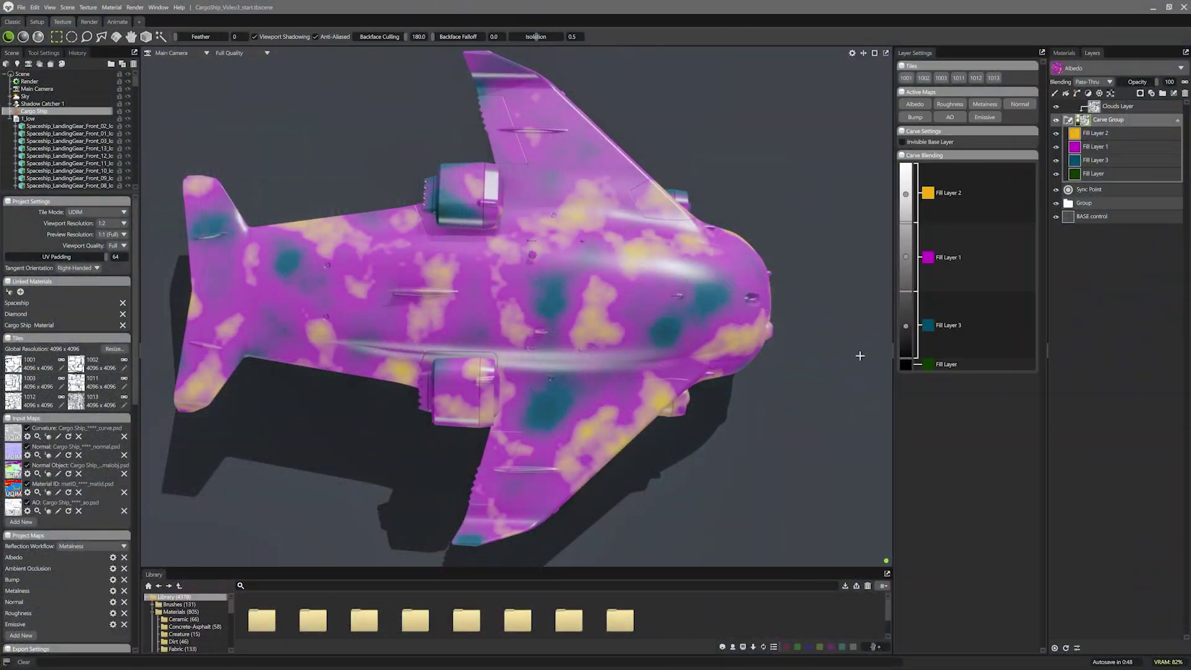
Step: Adjust the carve blending ranges of Fill Layer 2 and Fill Layer 1 to harden the edges of the yellow camouflage patches
mouse_move(906, 194)
mouse_down()
mouse_move(906, 169)
mouse_move(906, 209)
mouse_up()
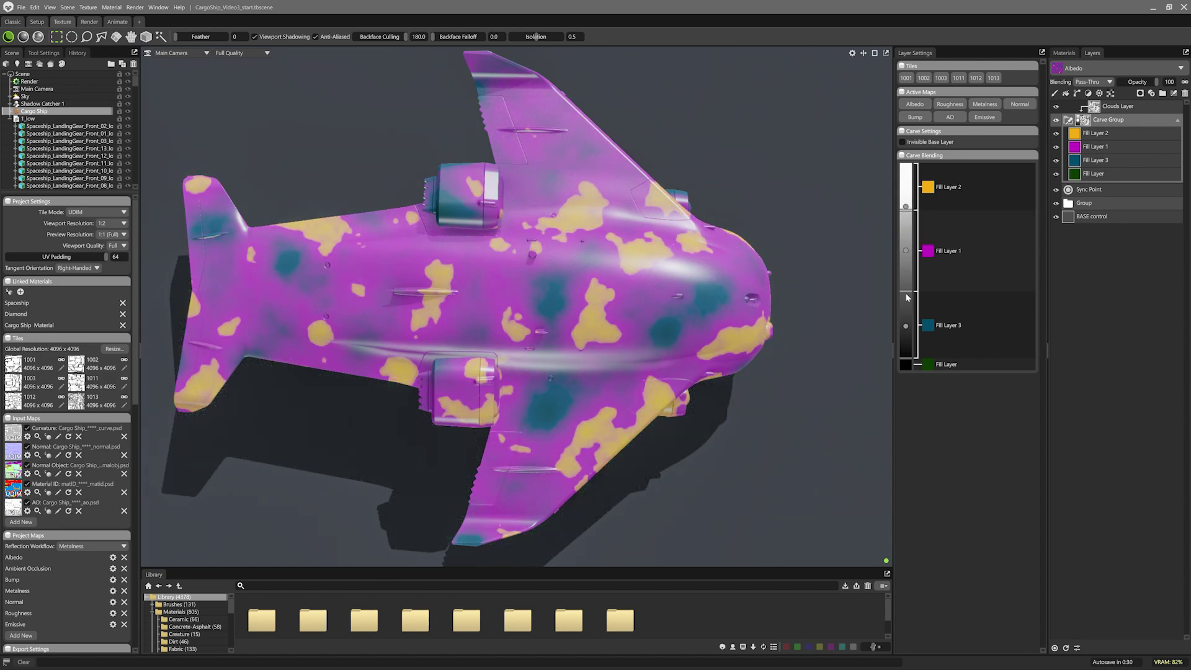
mouse_move(907, 252)
mouse_down()
mouse_move(914, 273)
mouse_move(907, 246)
mouse_up()
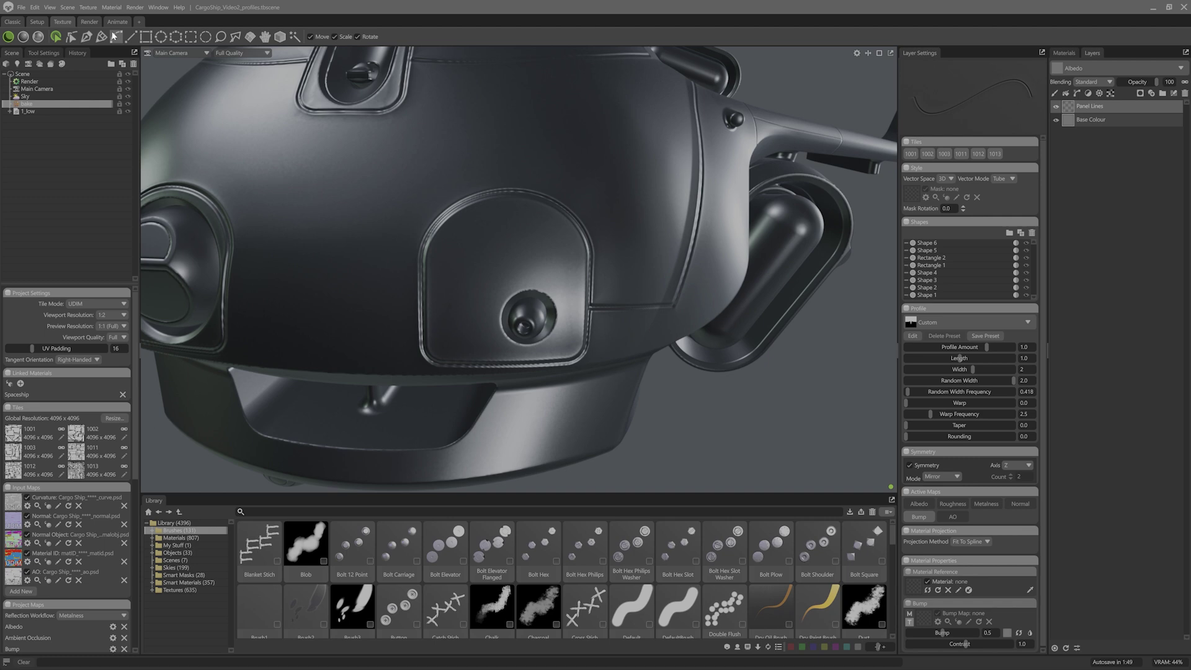
click(160, 38)
drag(488, 275, 566, 355)
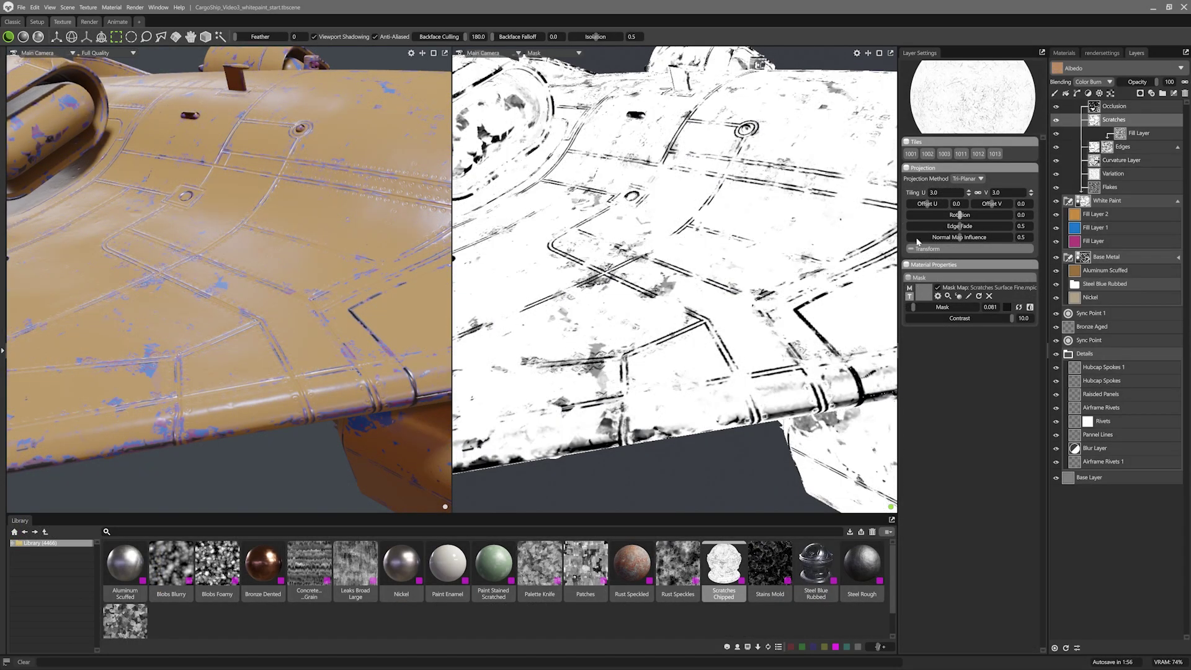
alt+drag(386, 267, 407, 282)
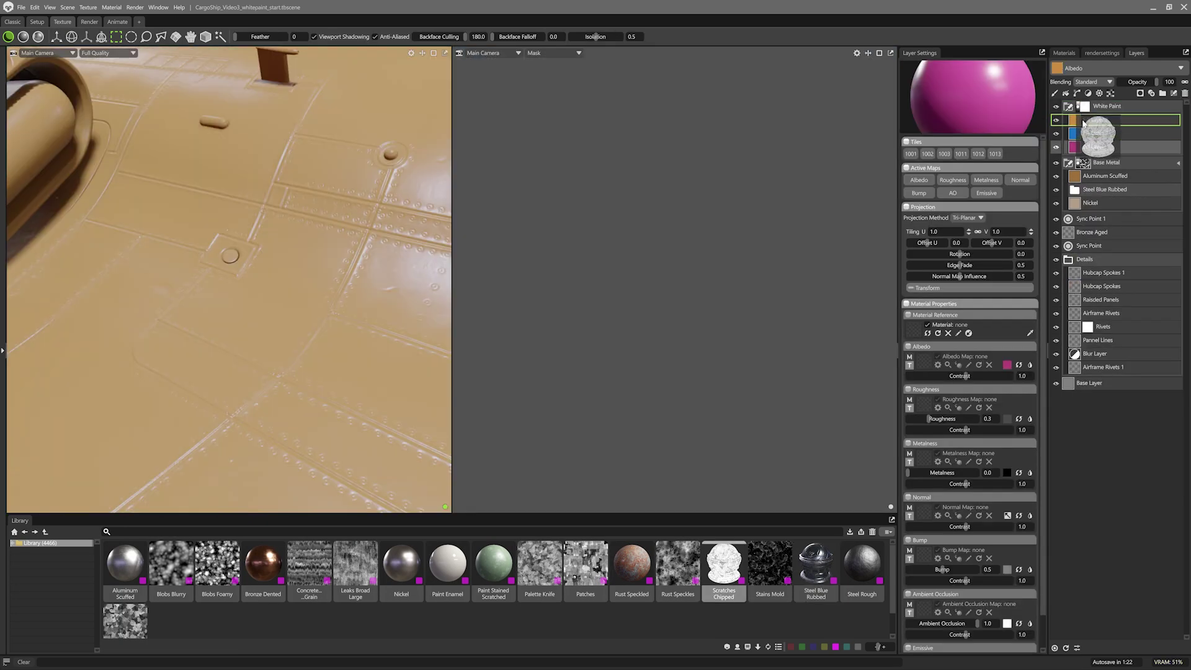
drag(1085, 117, 1087, 110)
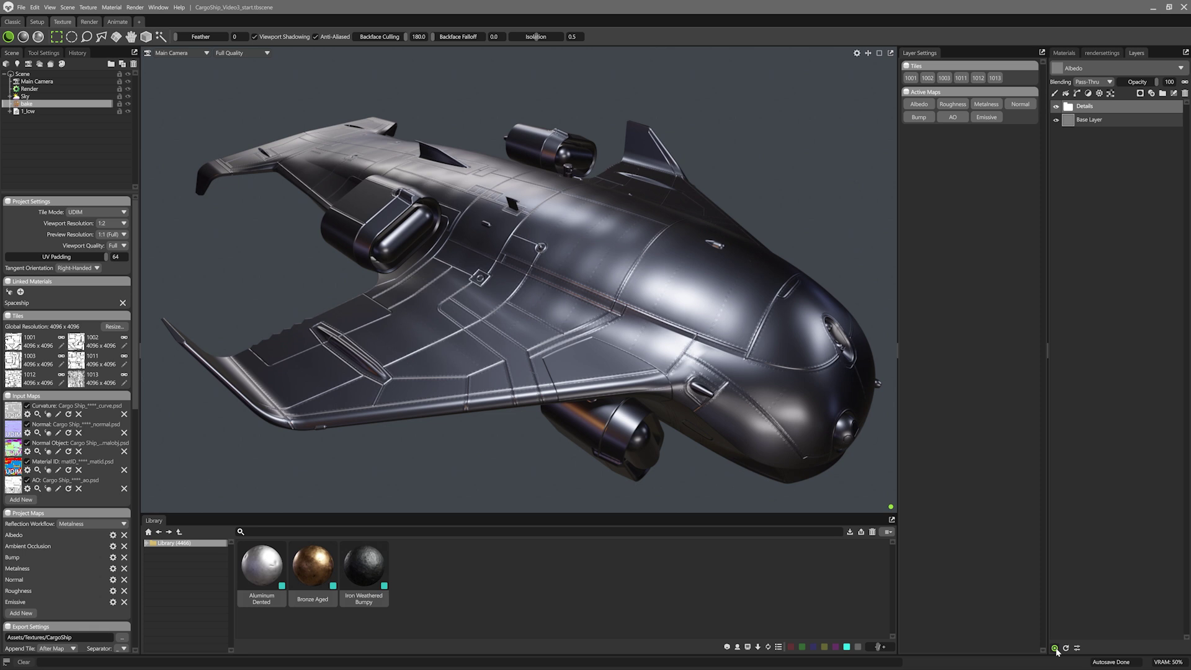
Step: Add a sync point above the Details group and preview its curvature map with the group hidden and shown
click(1056, 648)
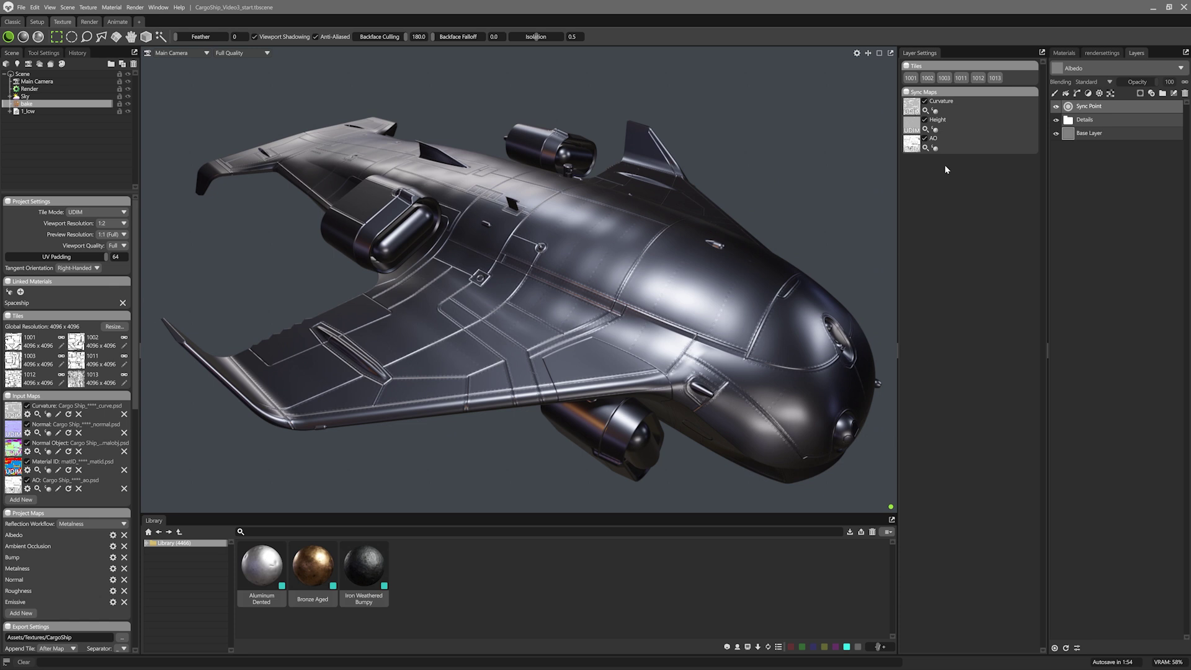
click(1056, 121)
scroll(737, 142, up, 5)
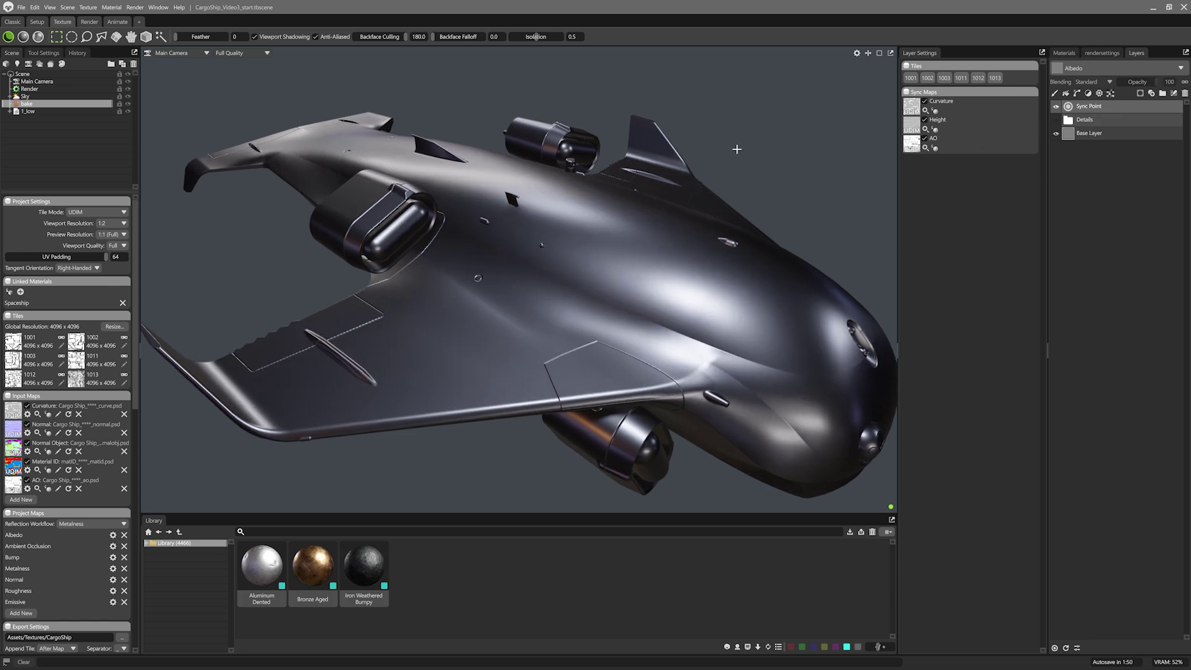
scroll(731, 173, up, 4)
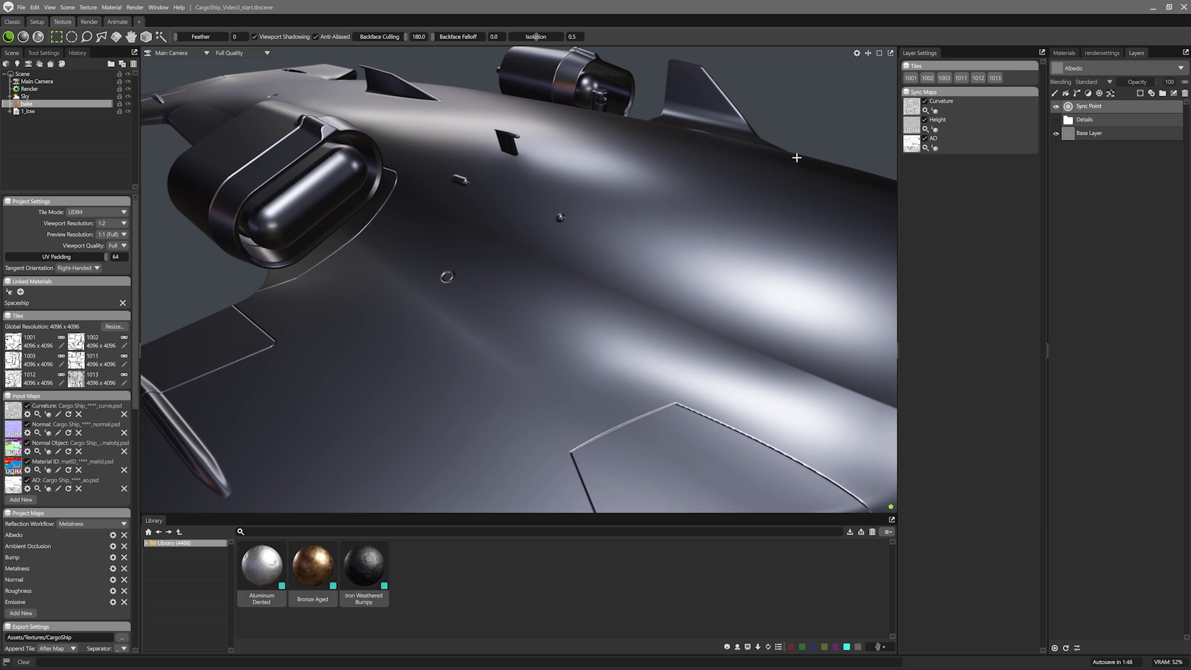
click(936, 110)
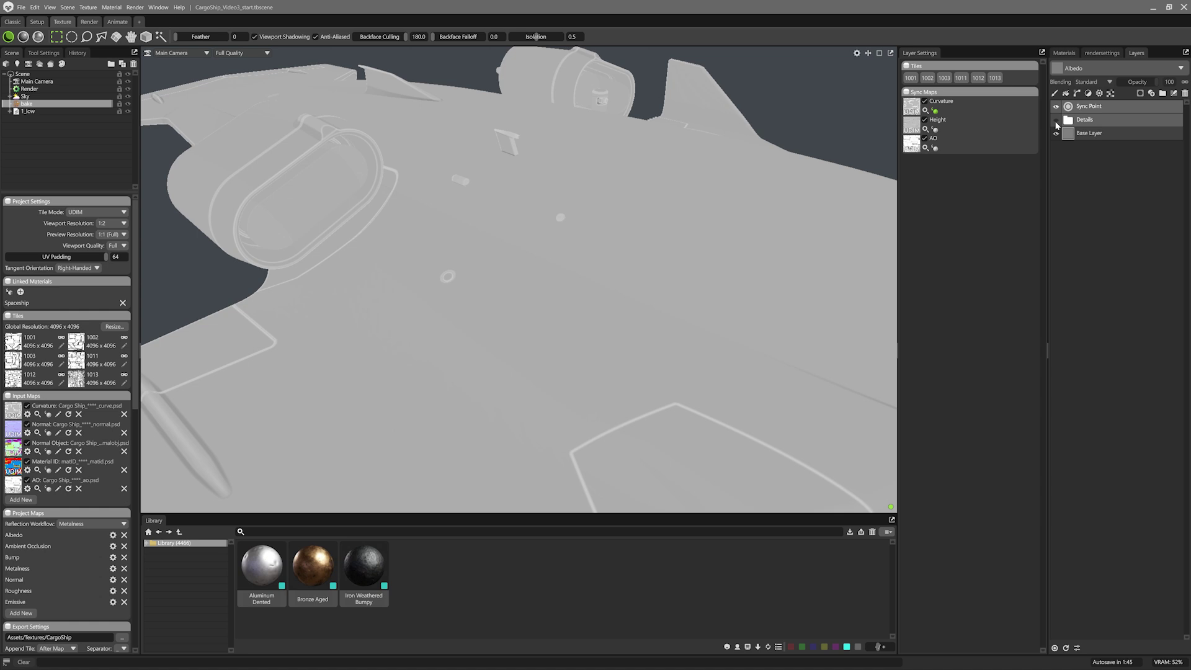
click(1057, 121)
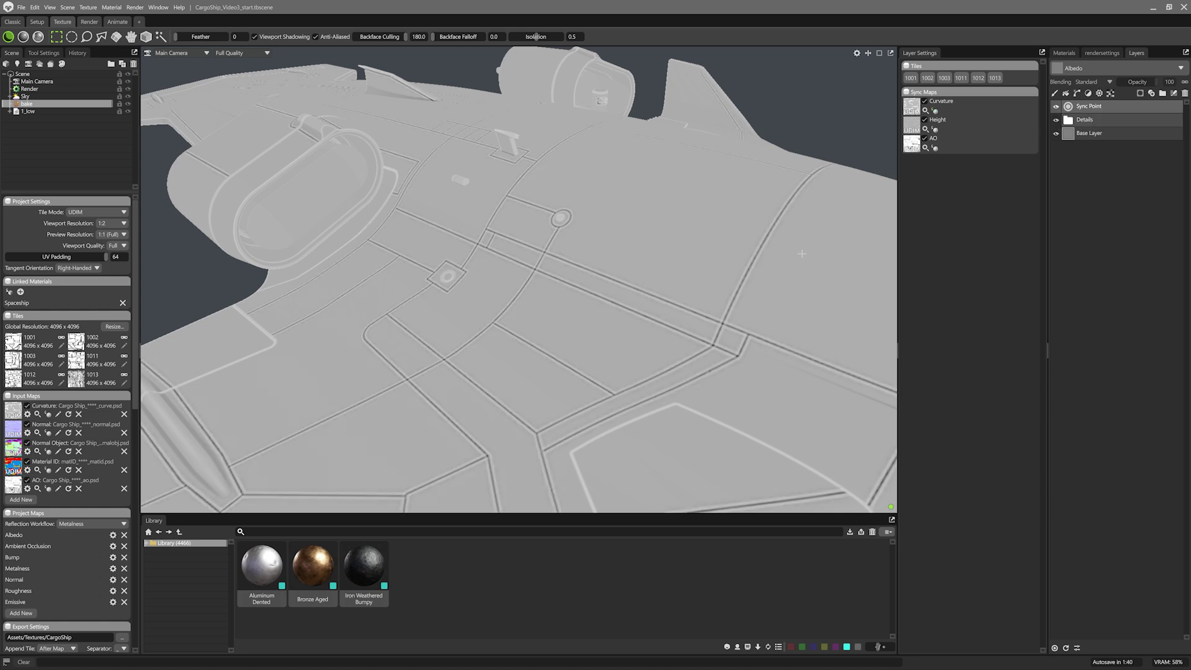
click(937, 112)
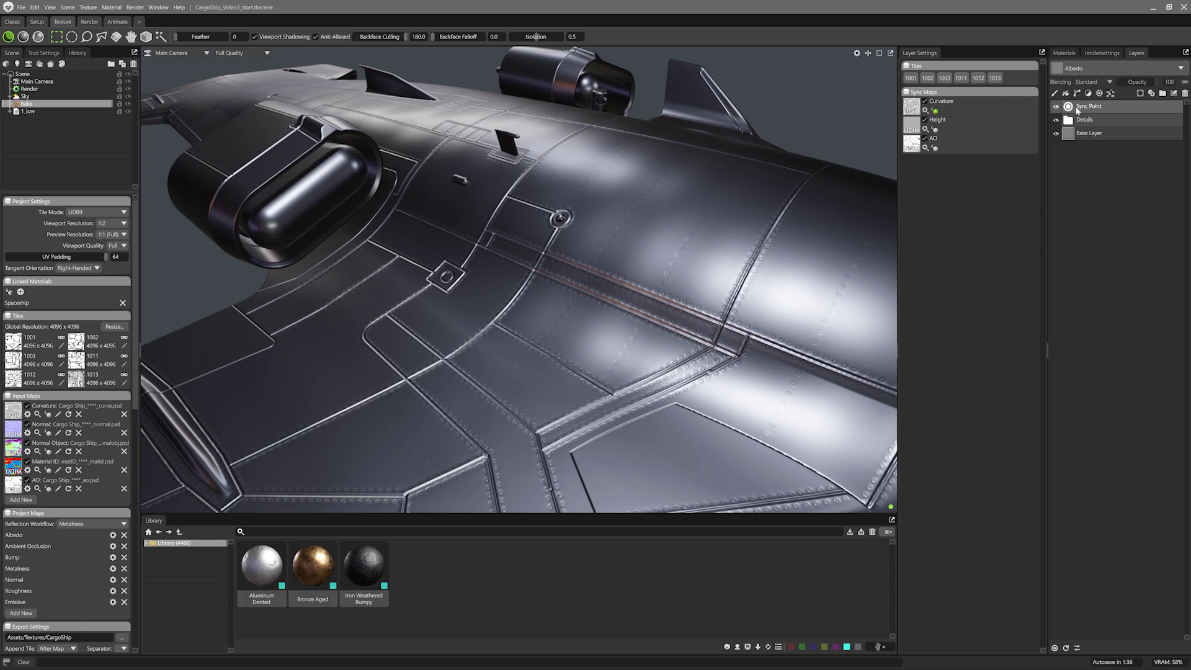
Step: Add the Bronze Aged material as a layer above the sync point, with only its Normal map active
click(1101, 124)
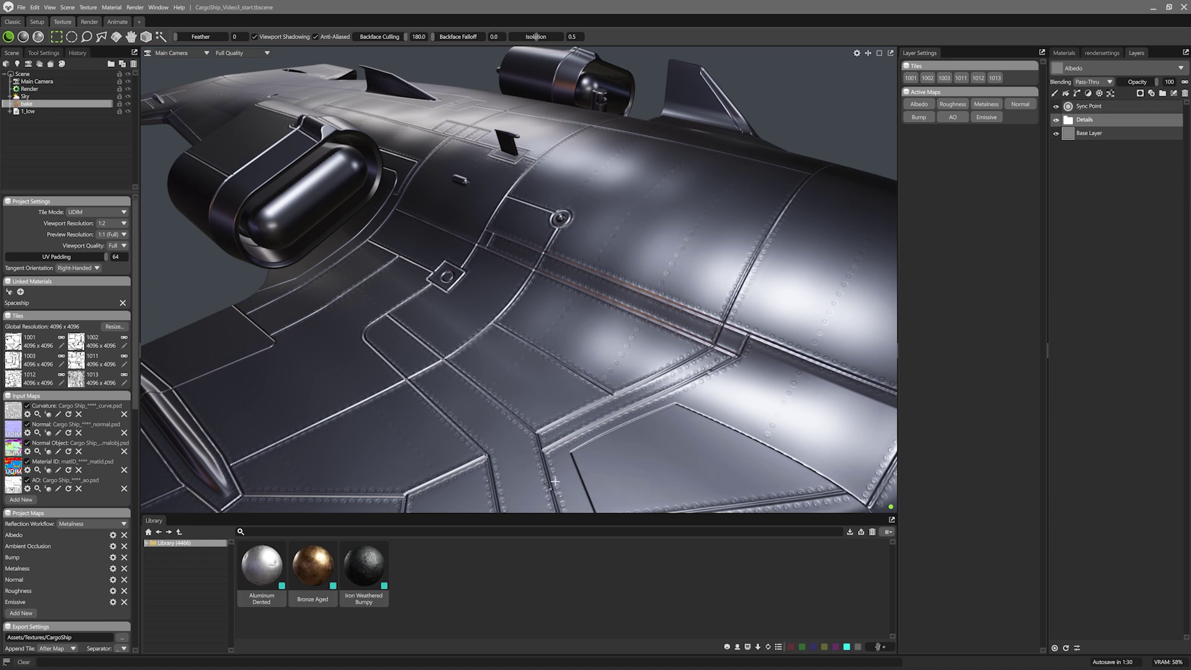
click(307, 587)
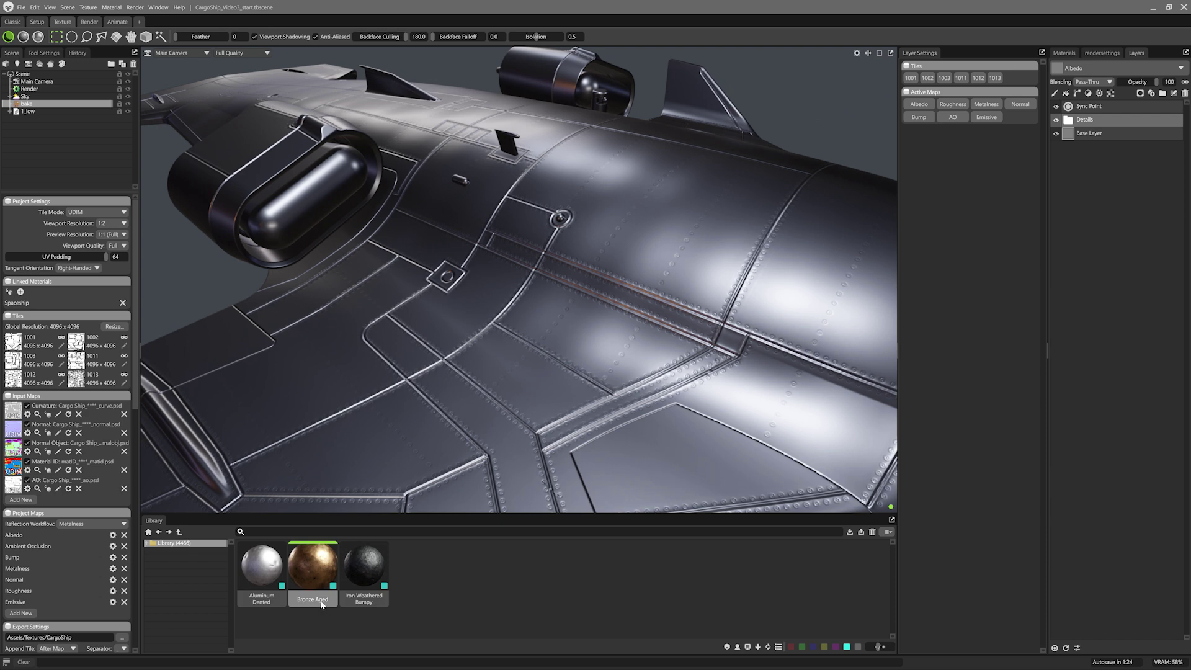
drag(322, 603, 1129, 107)
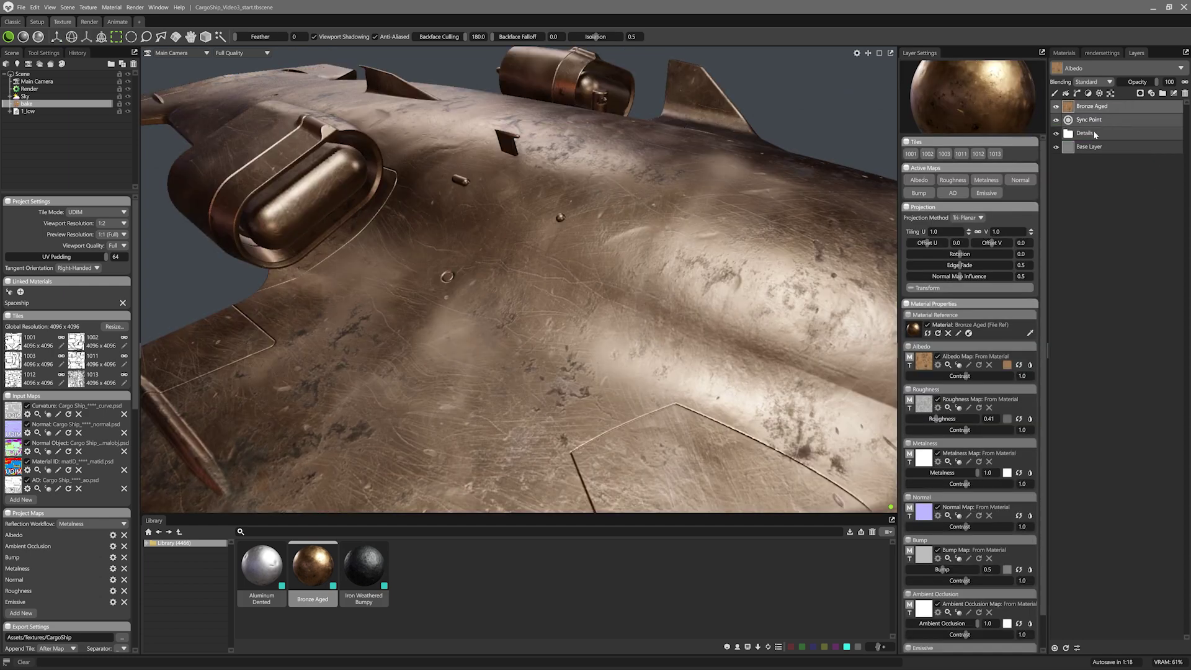
click(1025, 181)
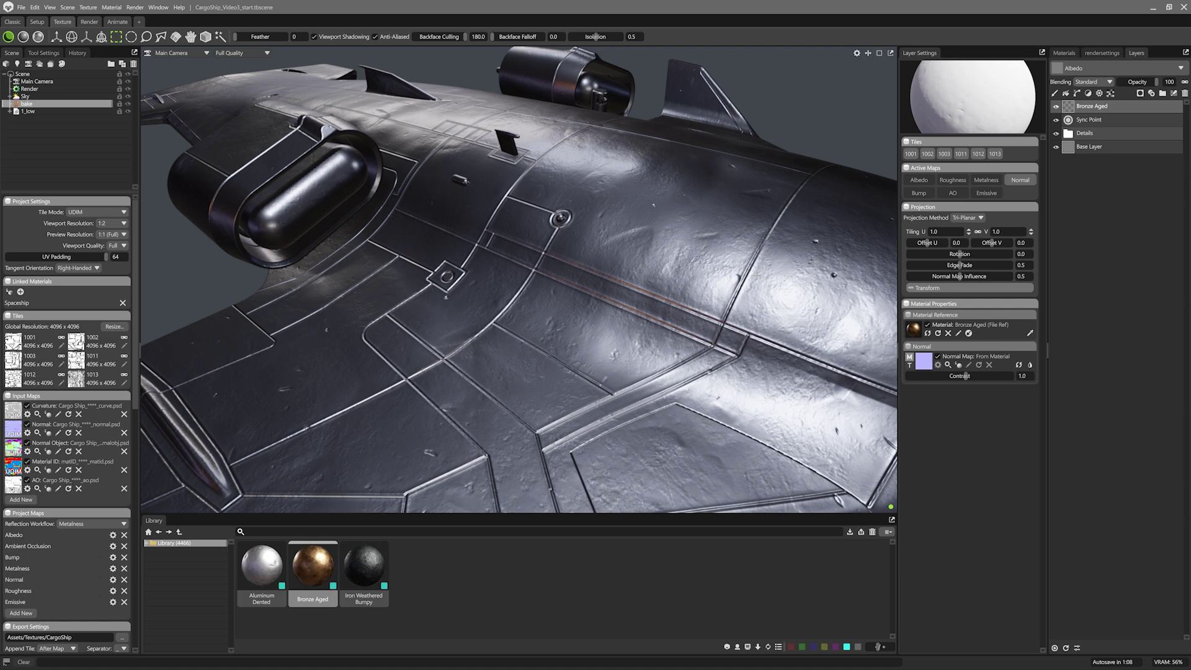
Step: Set the Bronze Aged layer's tiling to 1.7 and normal contrast to 0.5, comparing the surface with the layer off and on
click(996, 232)
text(1.7)
click(1029, 376)
text(0.5)
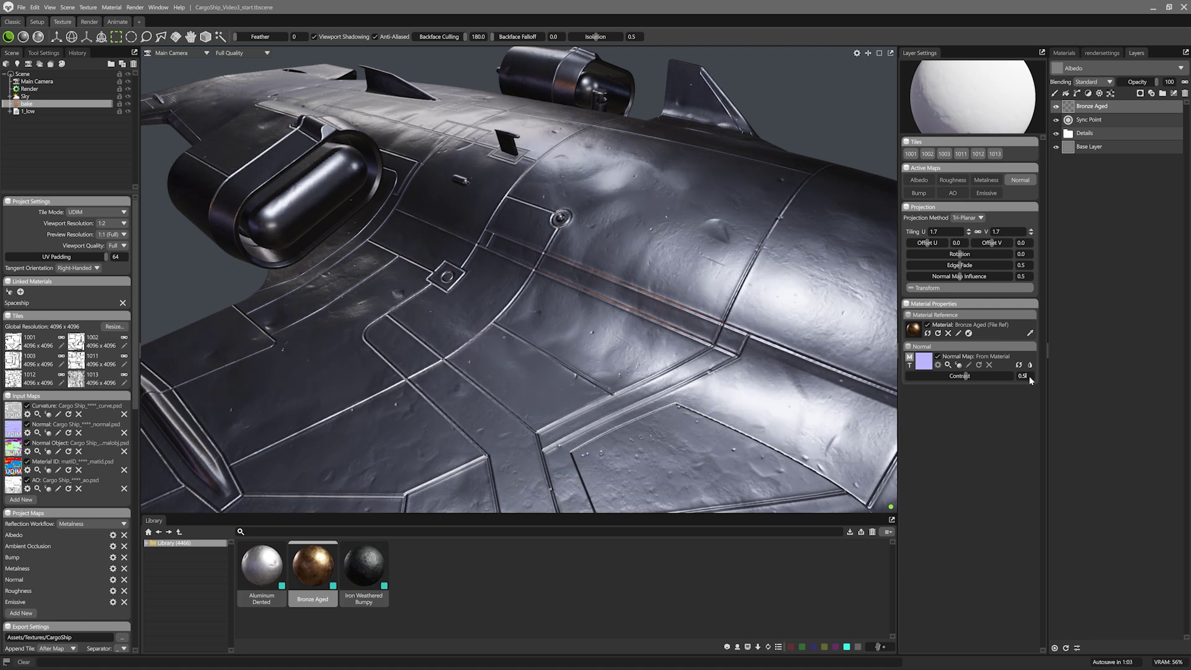
key(Return)
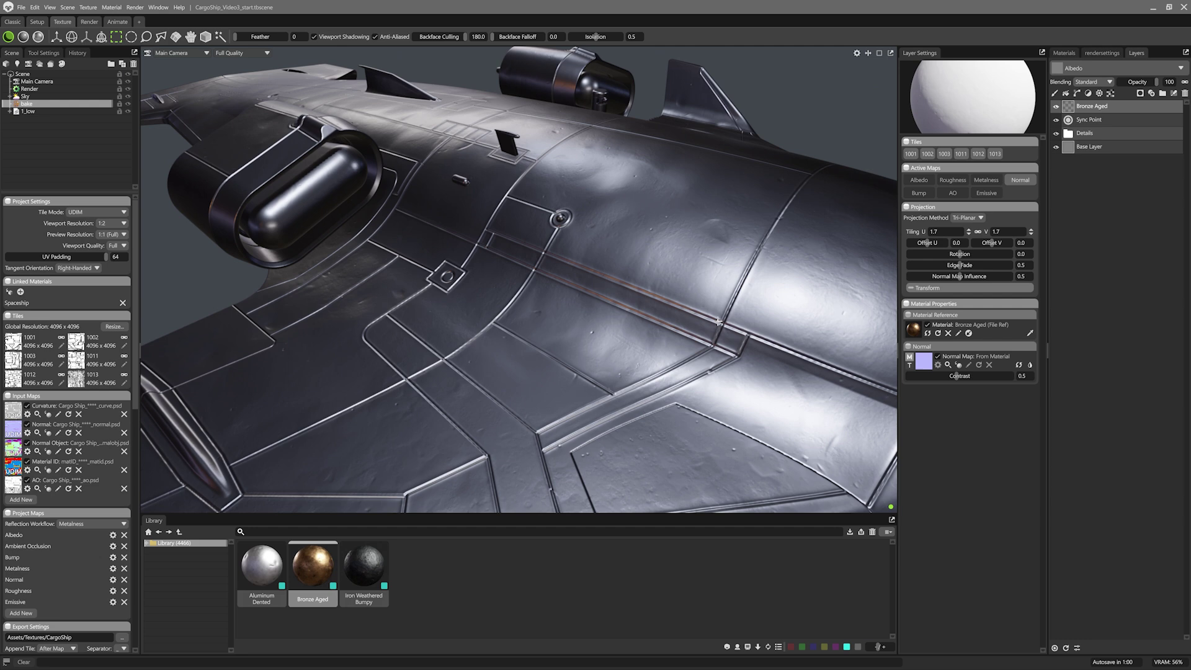
click(1057, 107)
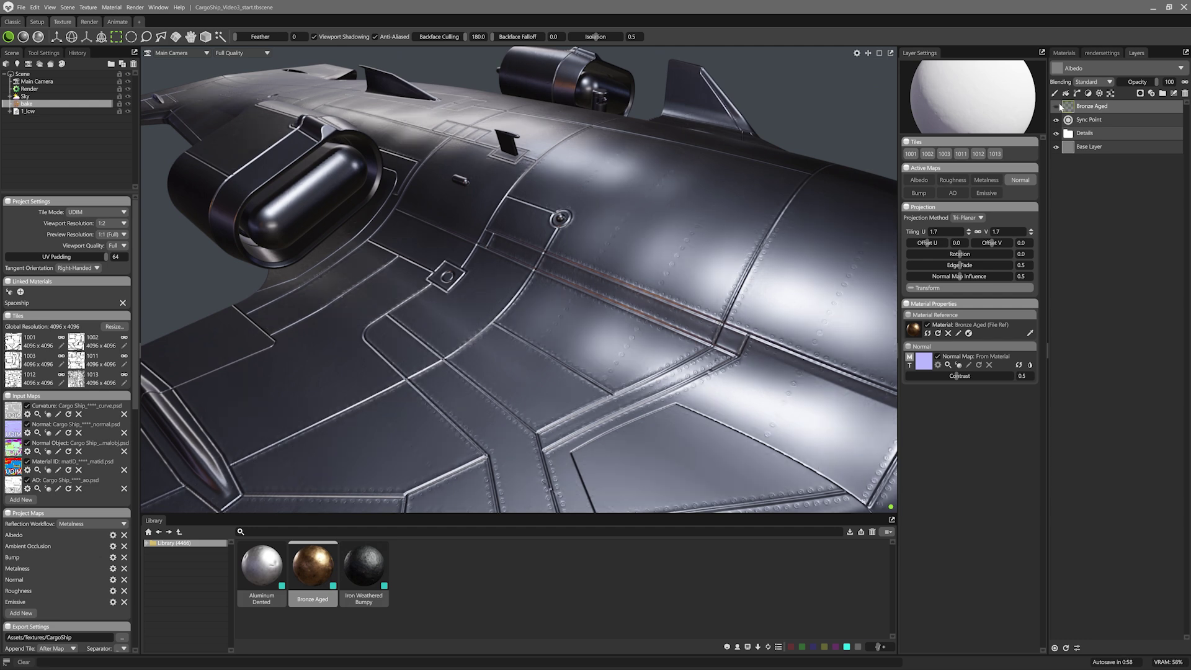
click(1058, 106)
Step: Set the Bronze Aged layer's blending in the Normal channel to Normal Detail and check the preserved rivets with the layer off and on
click(1087, 68)
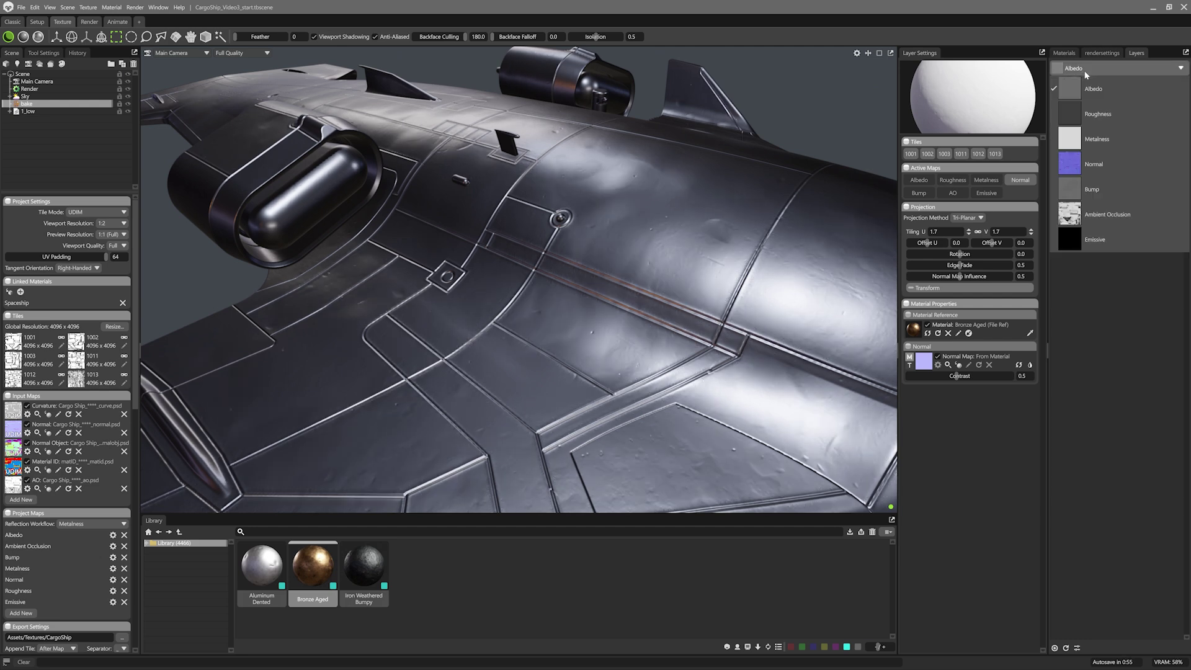
click(1102, 159)
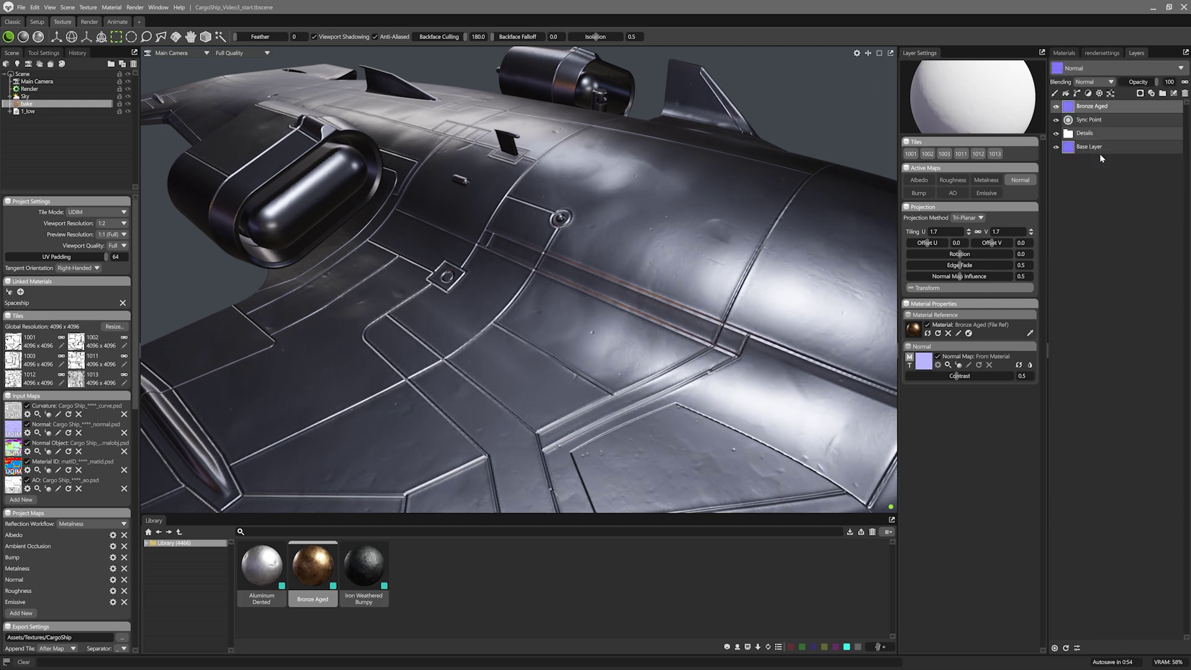
click(1095, 81)
click(1104, 100)
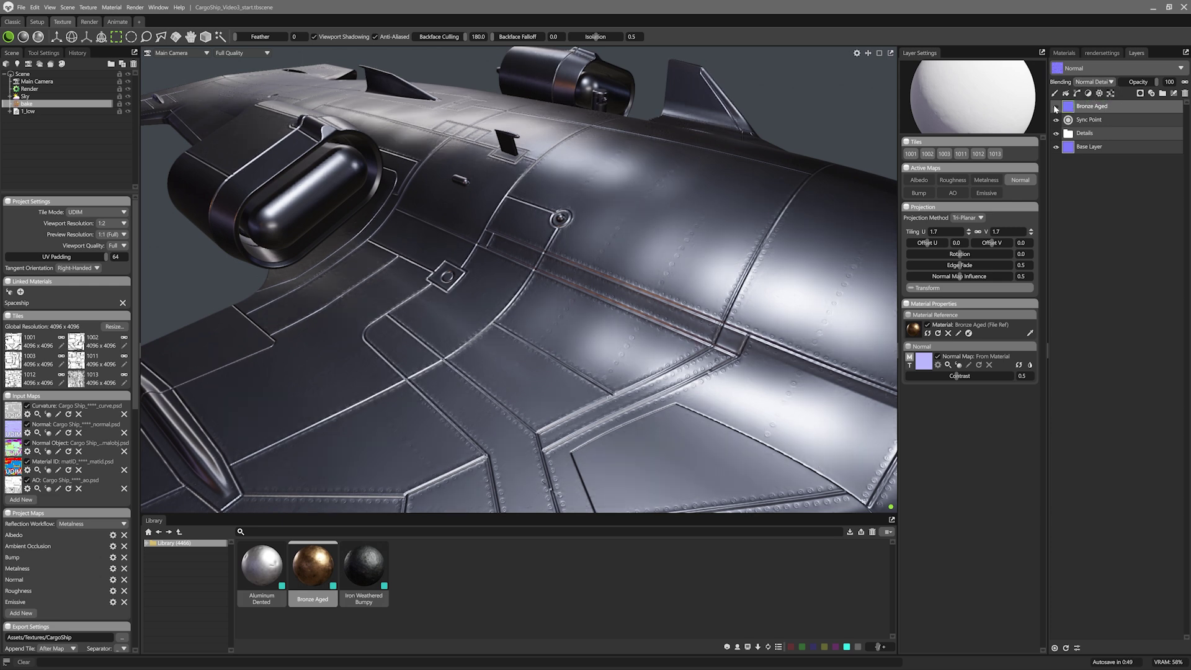
scroll(765, 189, up, 2)
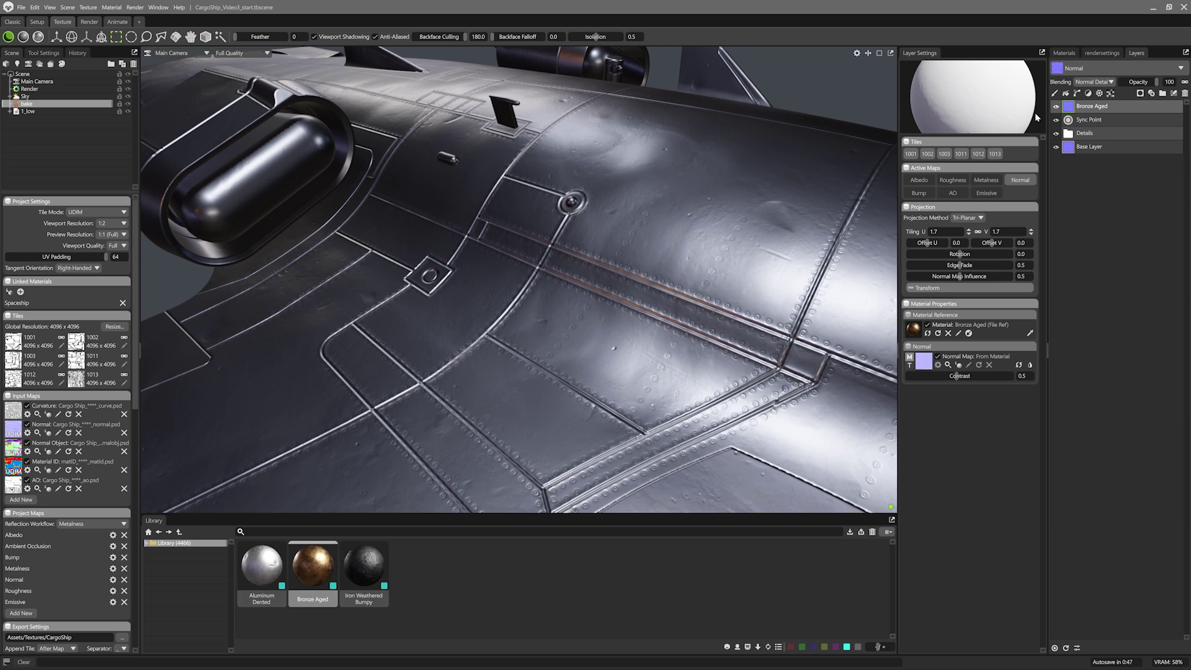
click(1056, 107)
click(1057, 107)
click(1056, 108)
alt+drag(714, 285, 726, 286)
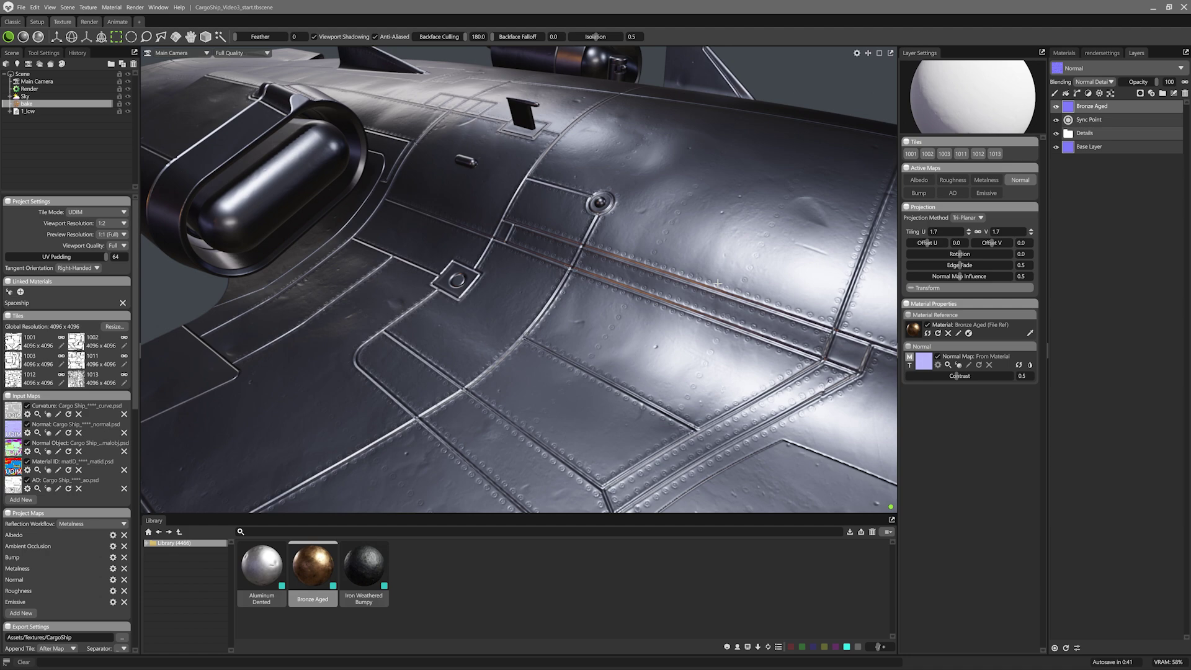
drag(710, 296, 744, 234)
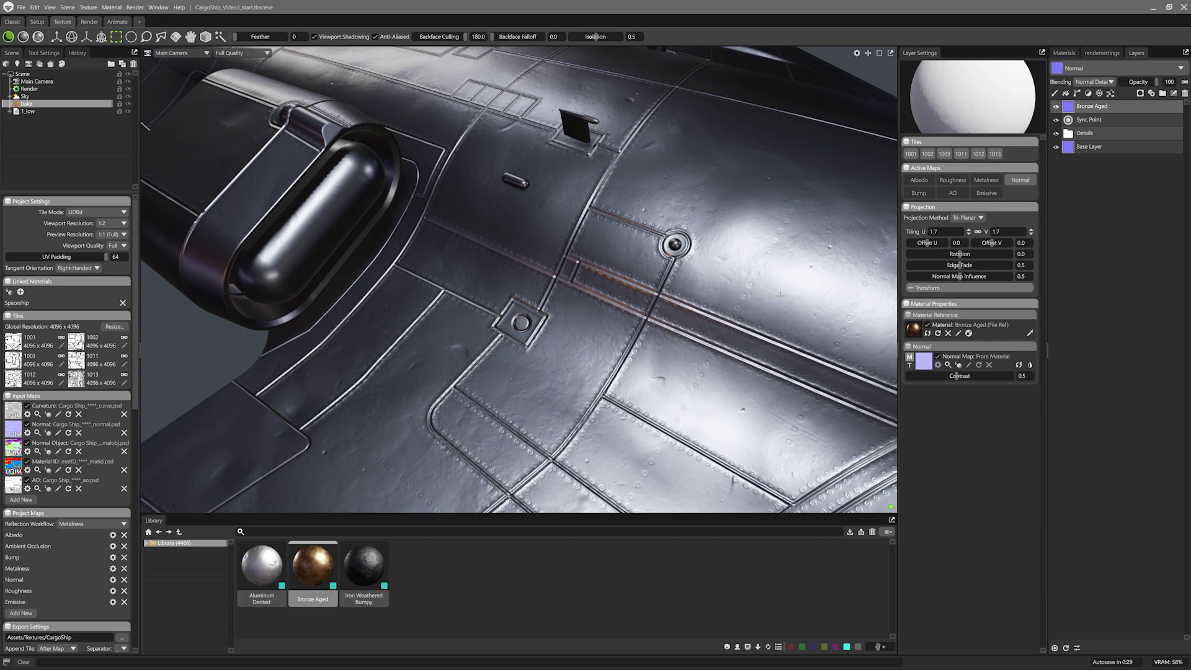
Step: Return to the Albedo channel, add a second sync point above Bronze Aged, and raise that layer's normal contrast to 3.641
click(1086, 69)
click(1093, 88)
click(1055, 648)
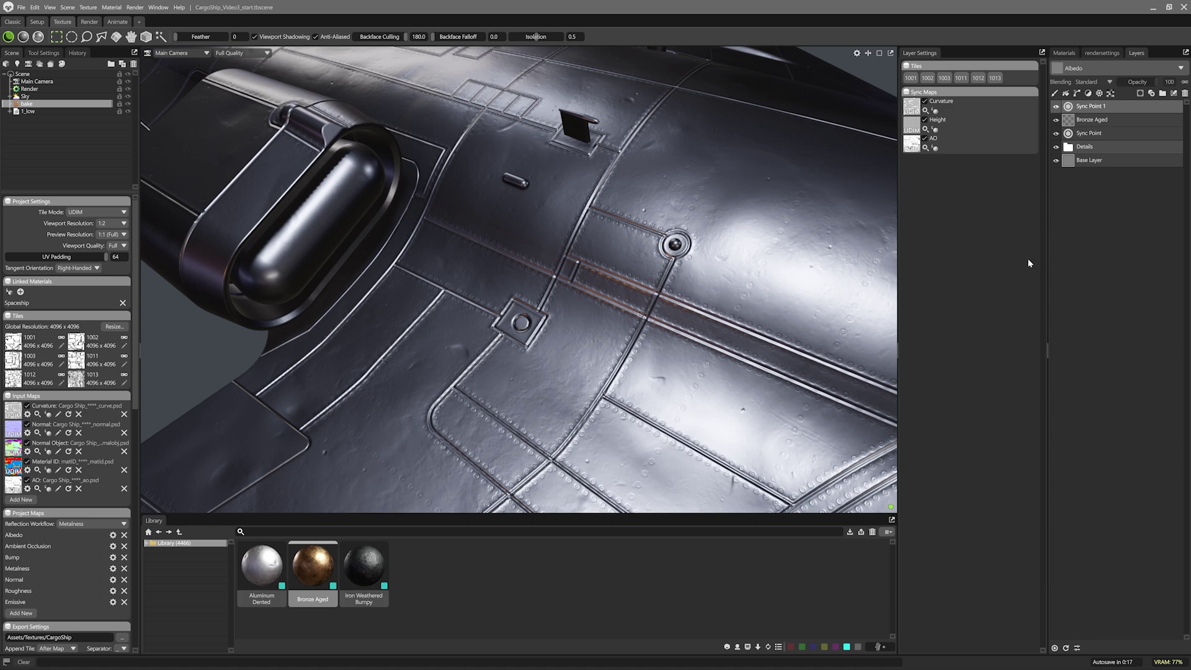
click(1098, 119)
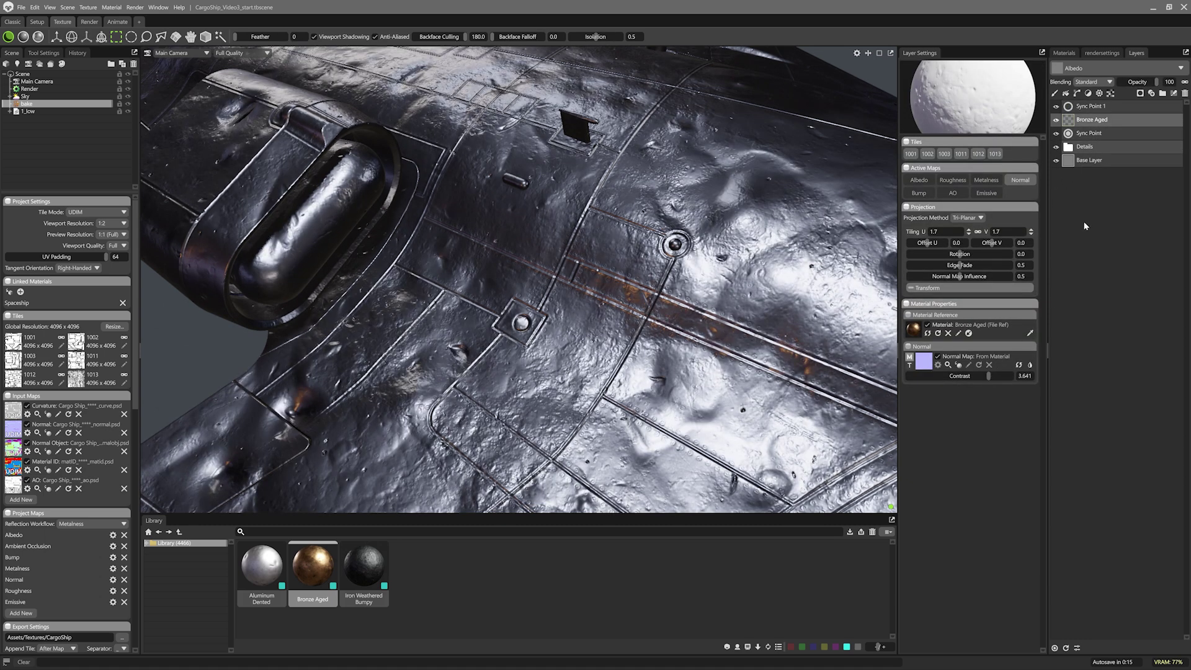
Step: Compare the height maps of the two sync points above and below the Bronze Aged layer
click(1091, 107)
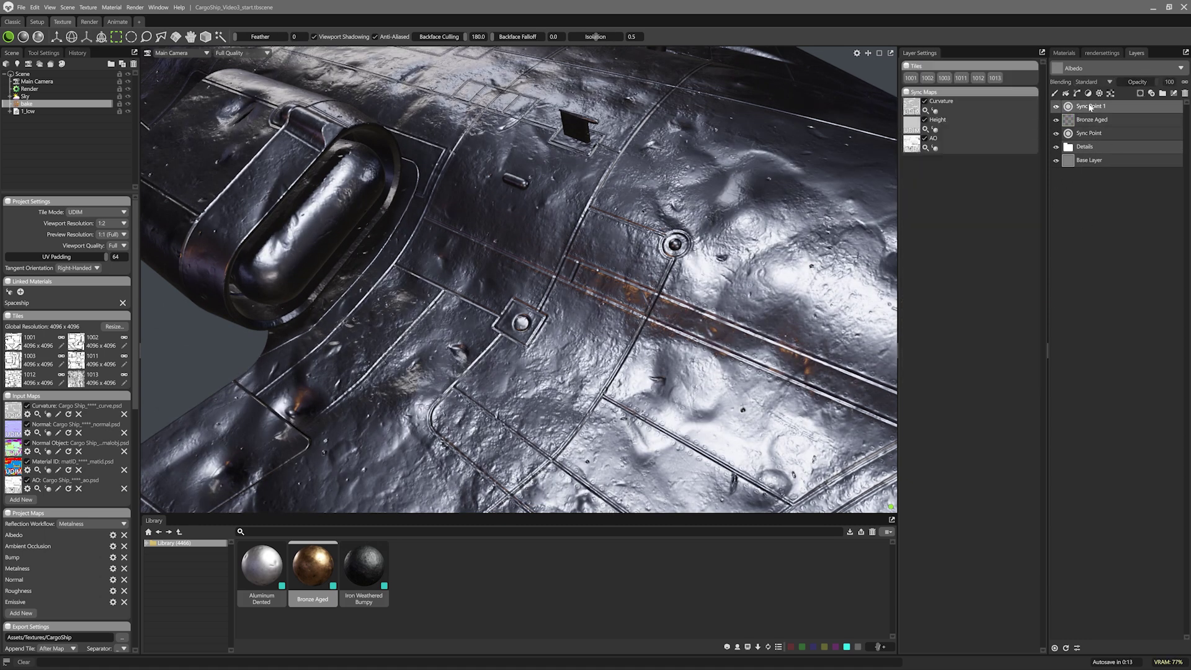
click(936, 128)
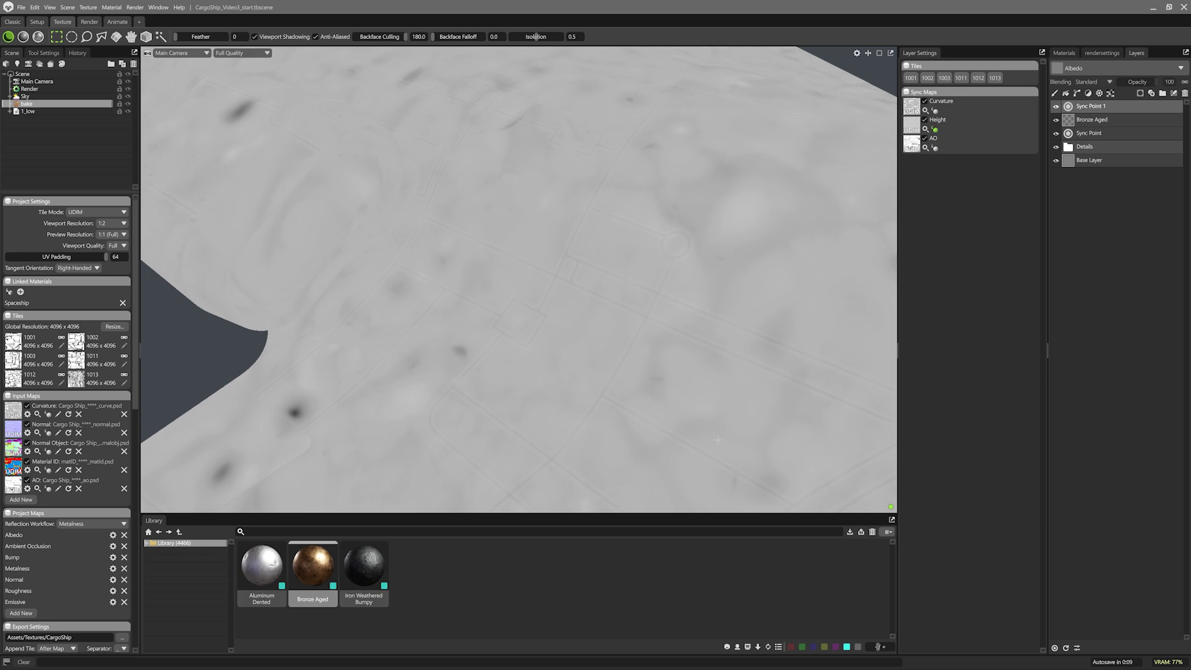
click(1095, 134)
click(936, 129)
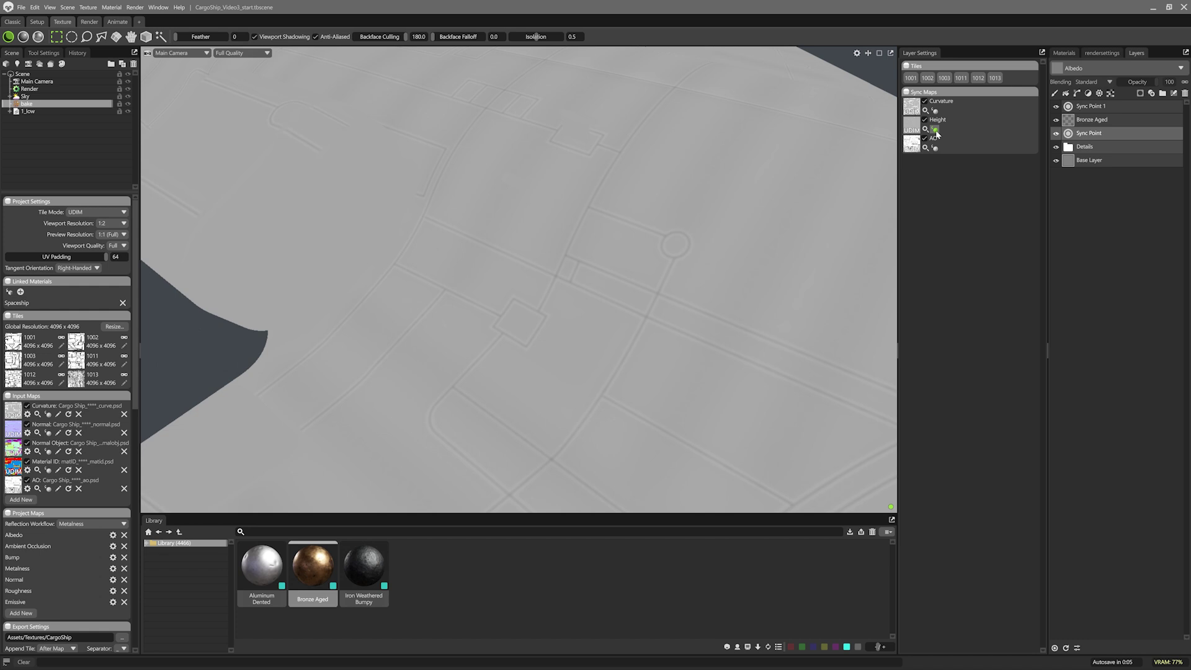
click(1115, 108)
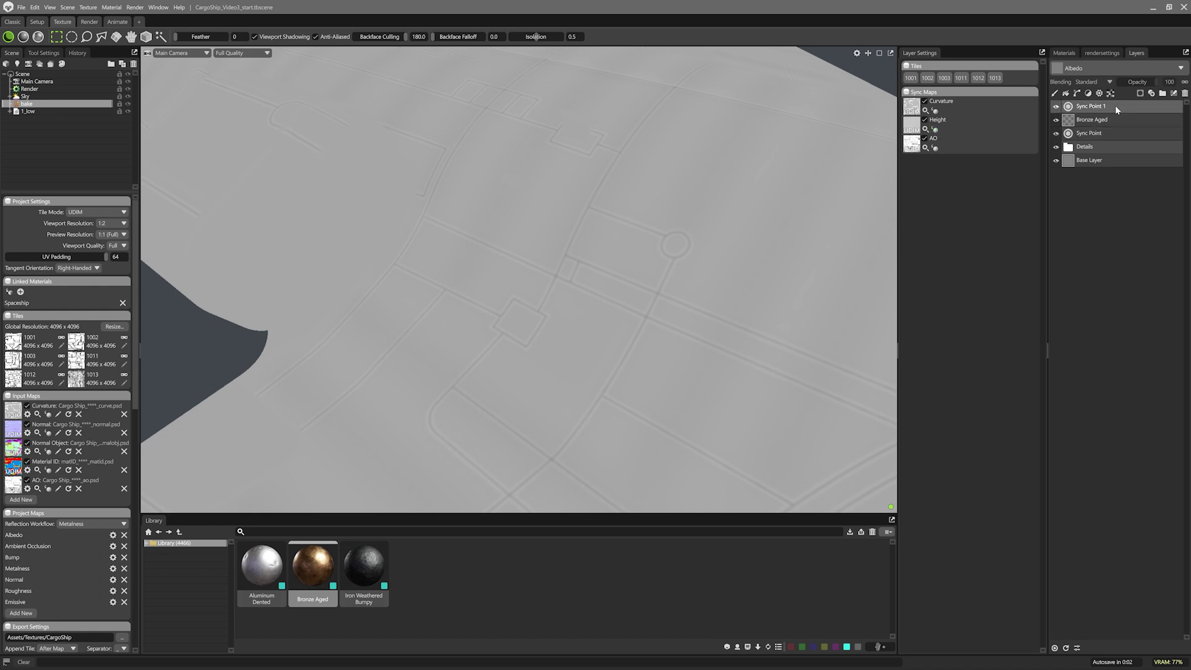
click(936, 129)
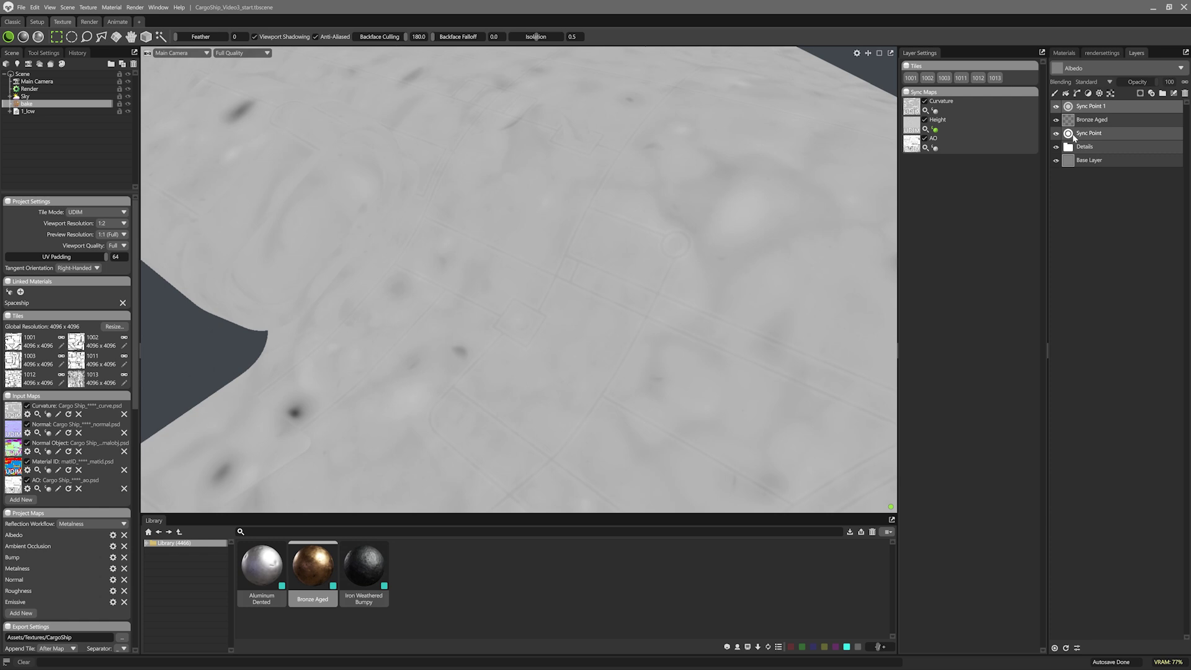
Step: Compare the curvature maps of the lower and upper sync points, returning to the full material view
click(1076, 134)
click(936, 111)
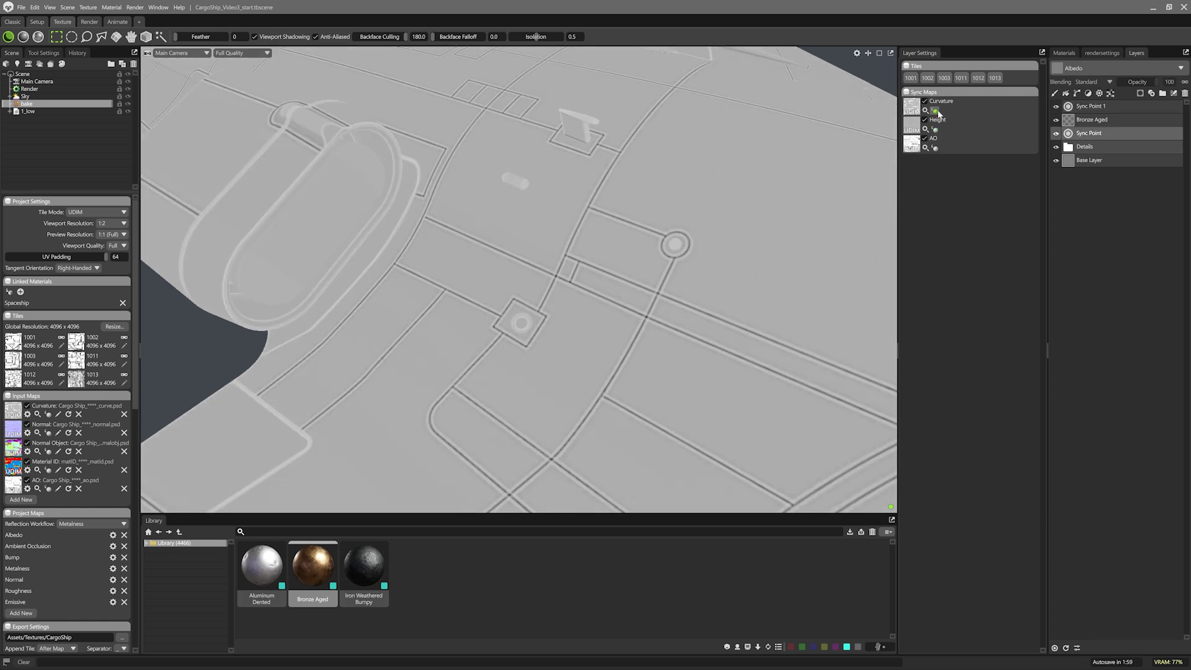
click(1091, 111)
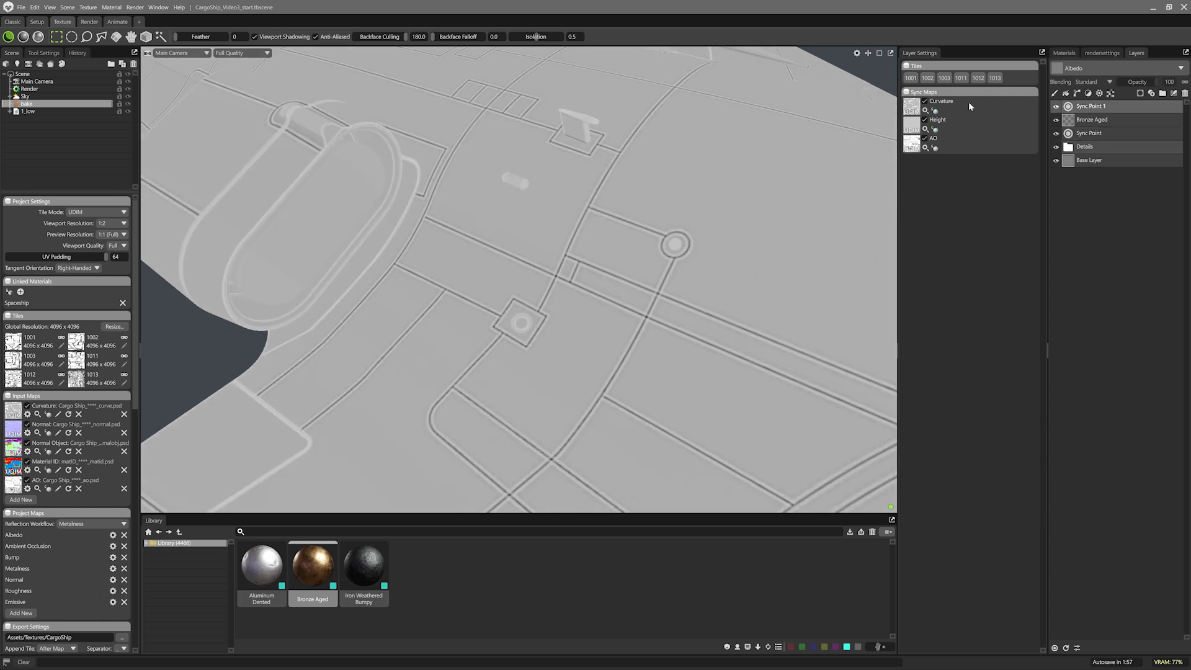
click(935, 111)
scroll(682, 319, down, 3)
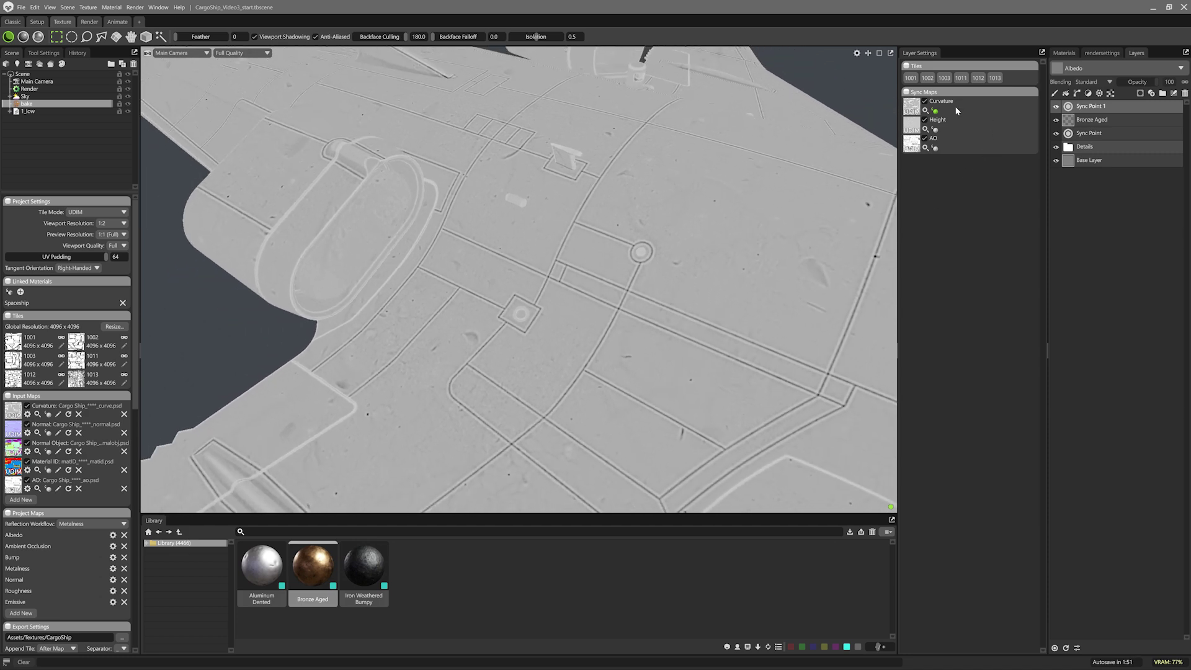
click(936, 110)
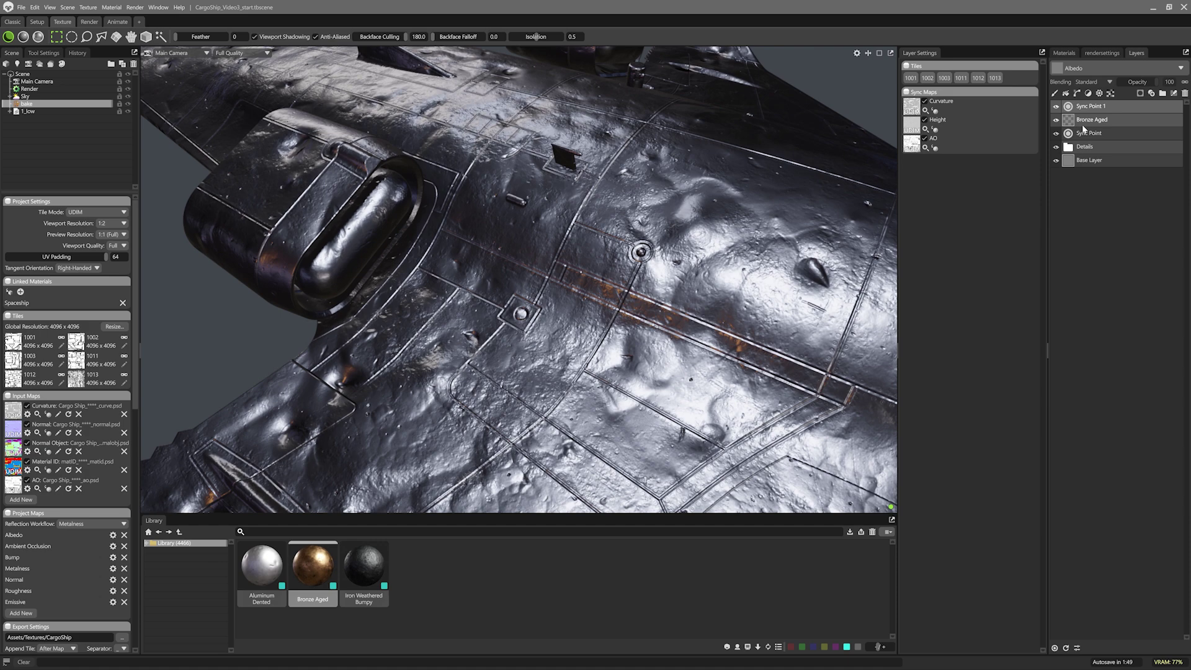
Step: View the Clouds Layer's mask in a second viewport beside the model, and return to the single full-material view
click(1087, 120)
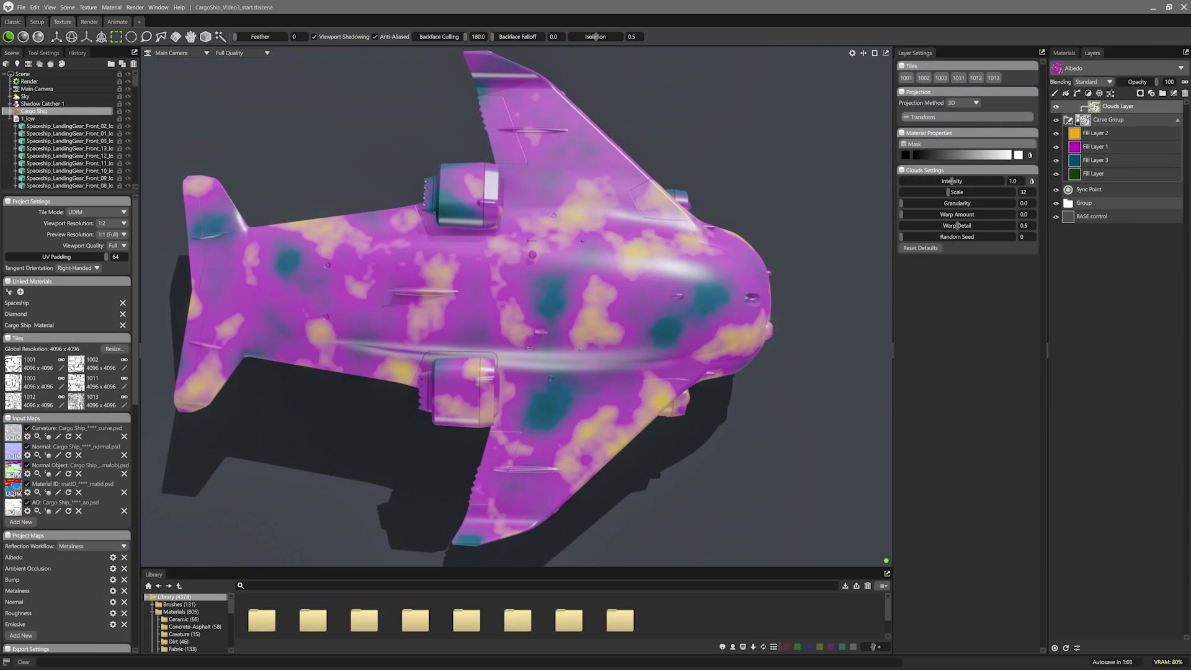
click(875, 52)
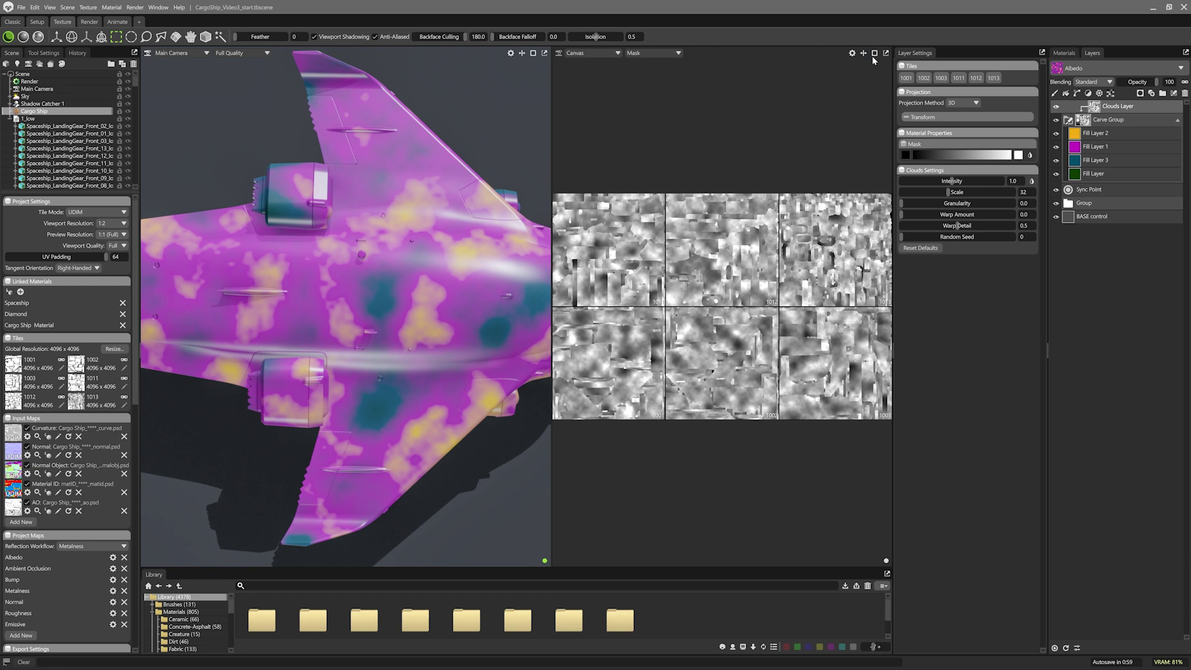
click(534, 53)
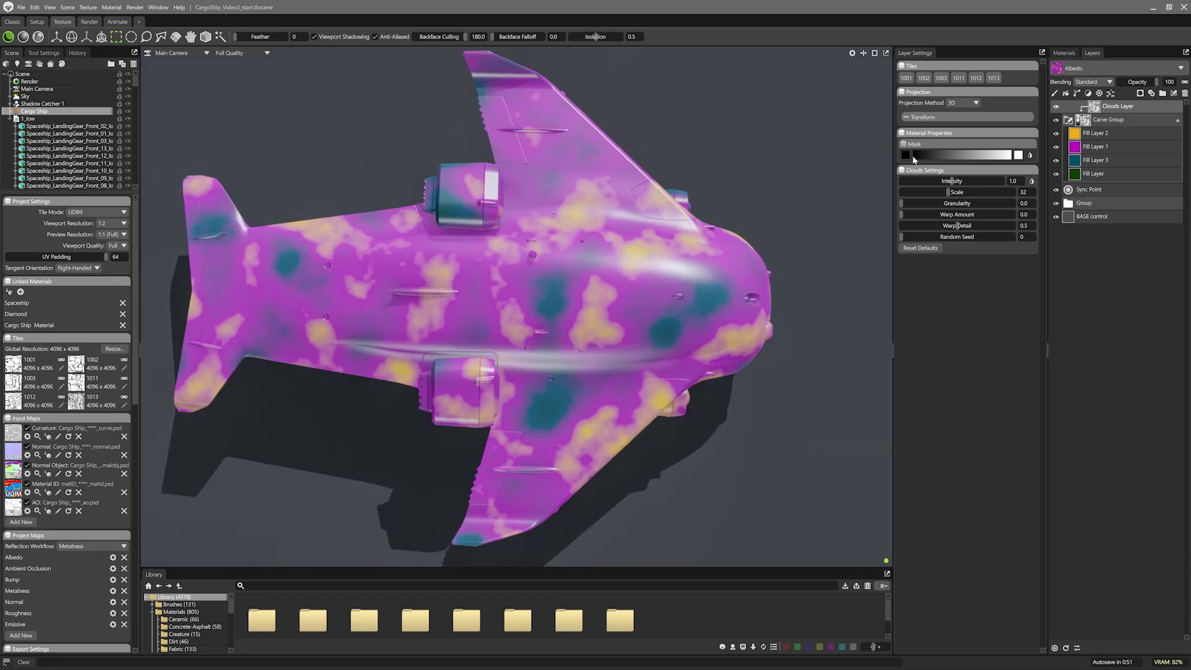
Step: Adjust the carve group's blending ranges, moving the boundaries above and below Fill Layer 1 toward the white end
click(1090, 122)
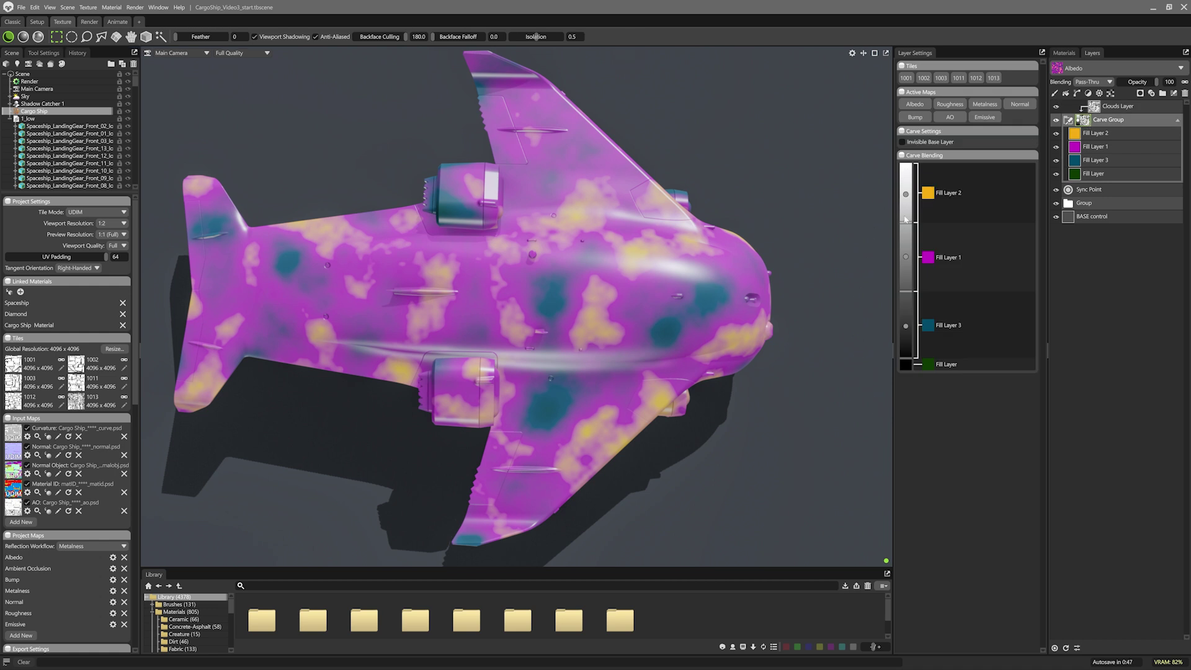
mouse_move(905, 219)
mouse_down()
mouse_move(902, 173)
mouse_move(896, 248)
mouse_move(917, 169)
mouse_move(907, 207)
mouse_up()
drag(908, 295, 910, 249)
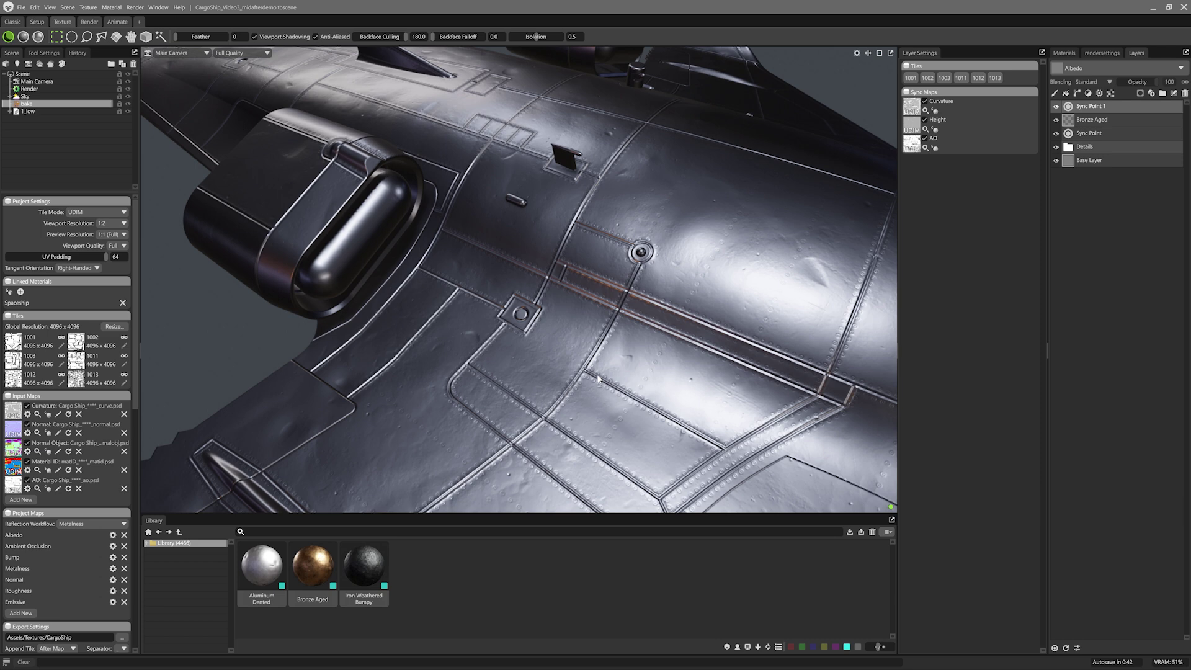
Step: Filter the library to the magenta-tagged assets and add three fill layers above Sync Point 1
click(836, 646)
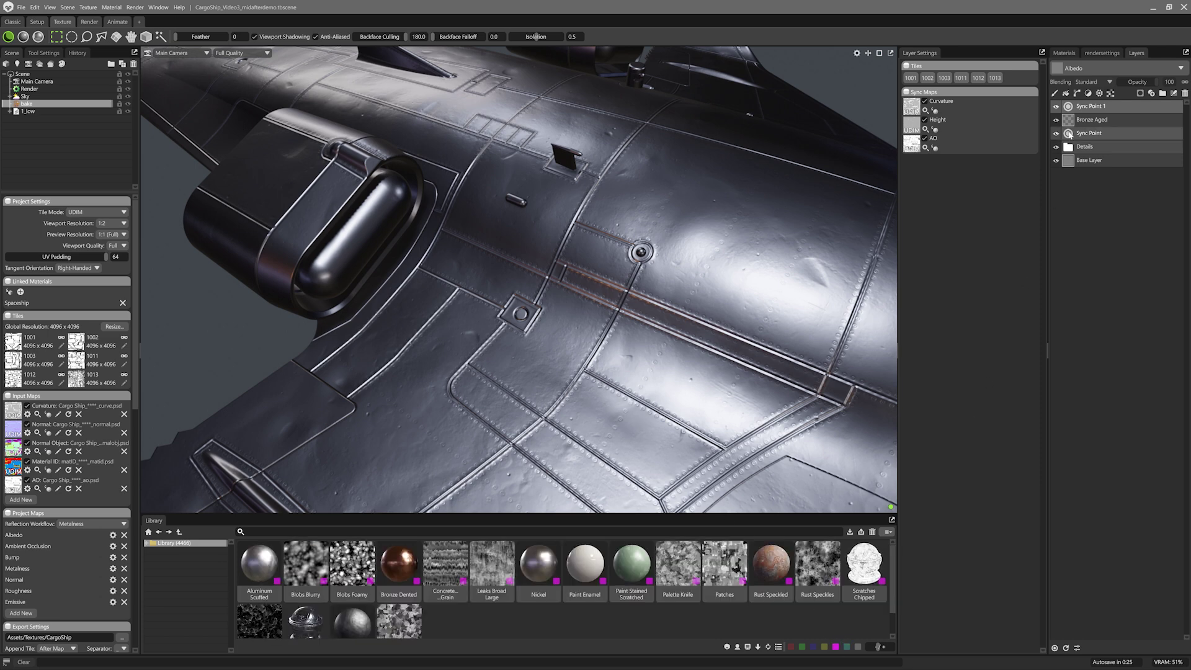
click(1067, 93)
click(1067, 93)
click(1067, 93)
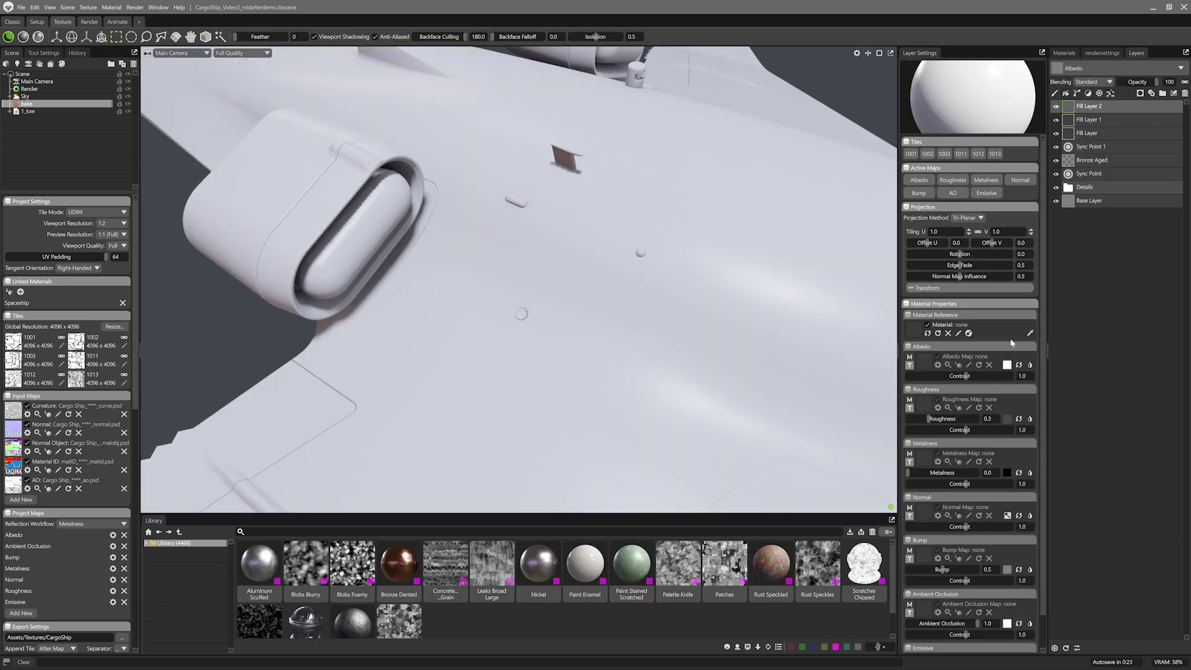
Step: Colour the albedo of the three fill layers magenta for Fill Layer 2, blue for Fill Layer 1 and orange c98d3f for Fill Layer
click(1007, 365)
click(690, 340)
click(693, 276)
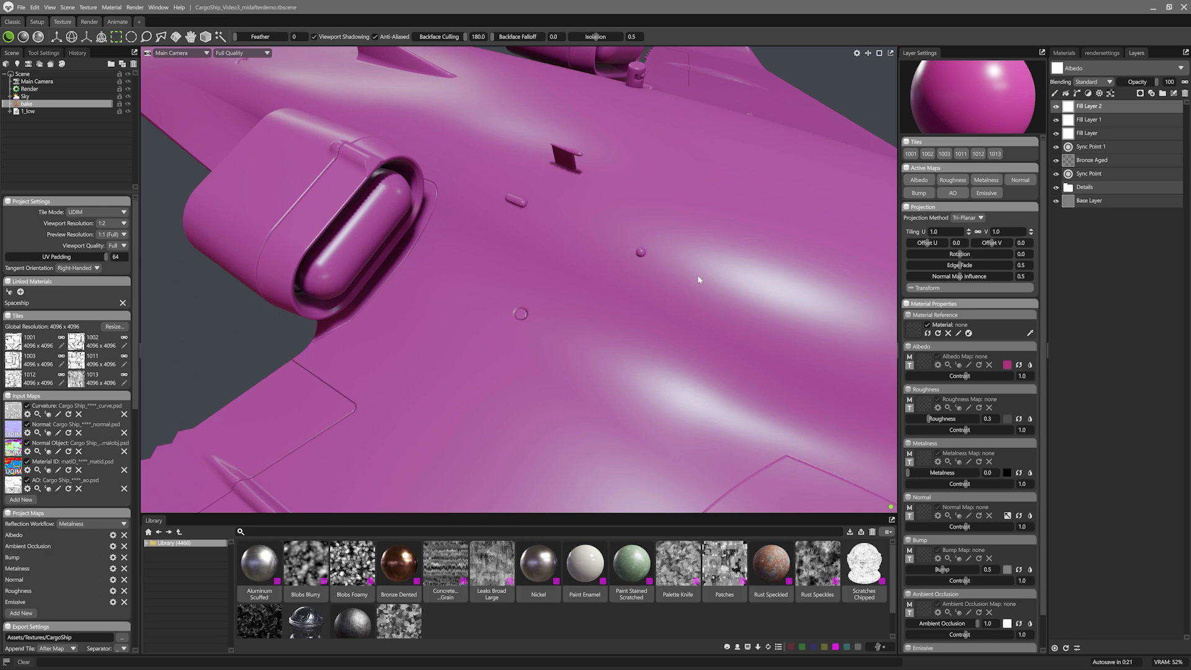
click(1086, 120)
click(1007, 365)
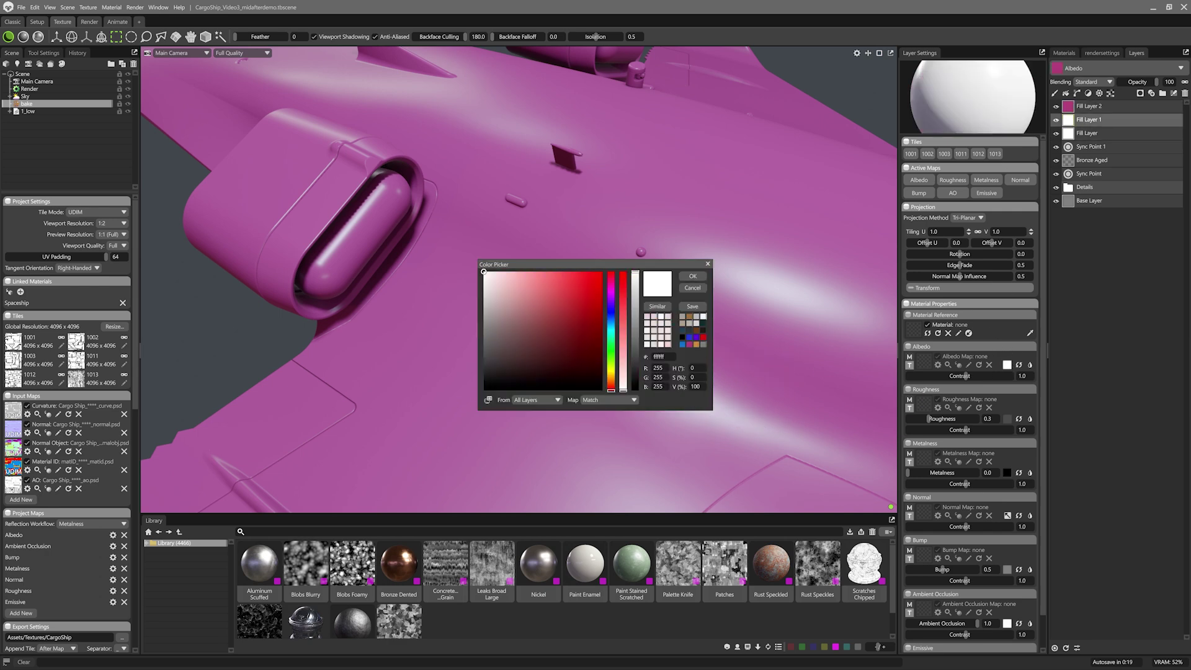
click(682, 344)
click(693, 276)
click(1087, 133)
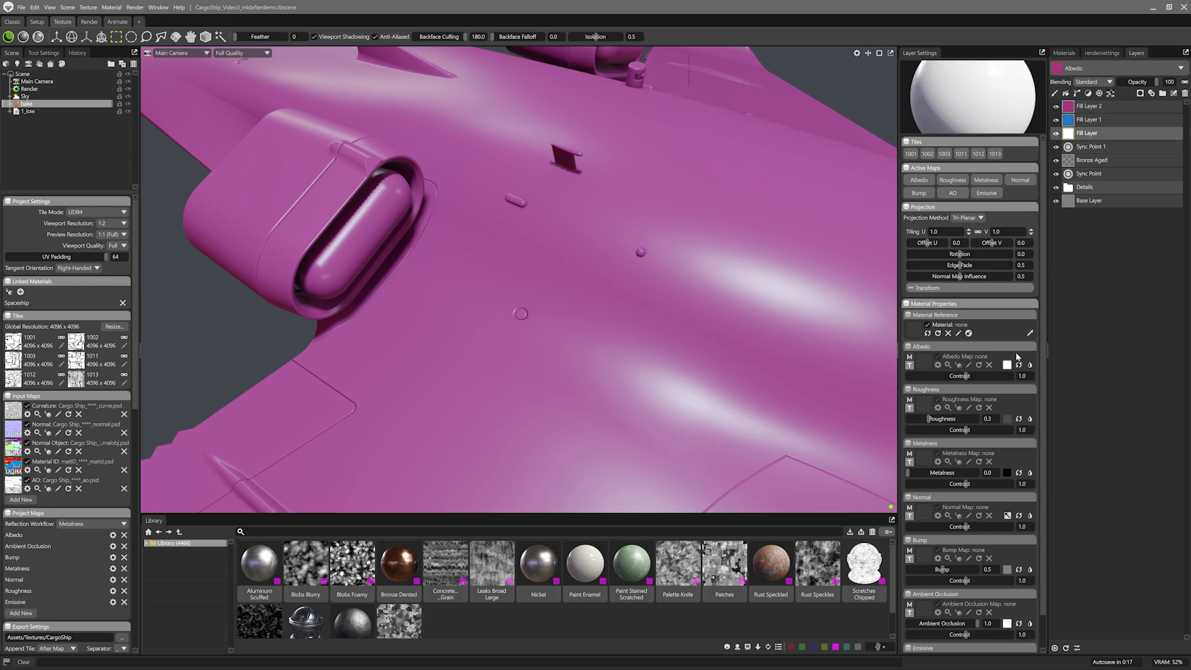
click(1007, 365)
click(697, 343)
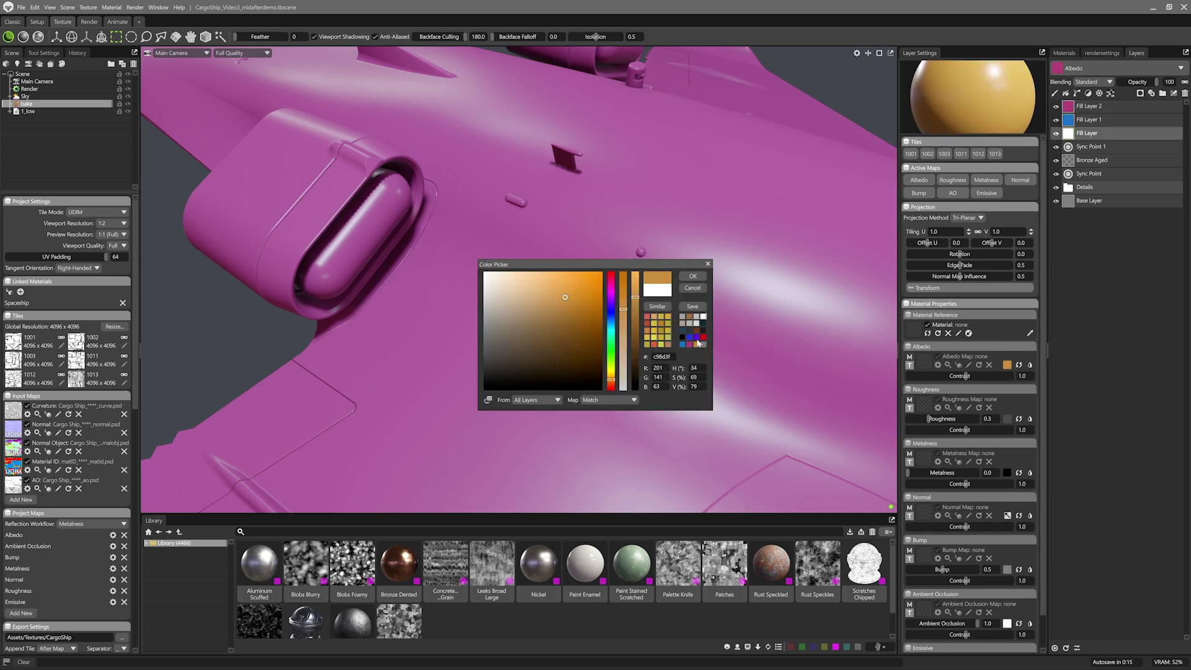
click(693, 276)
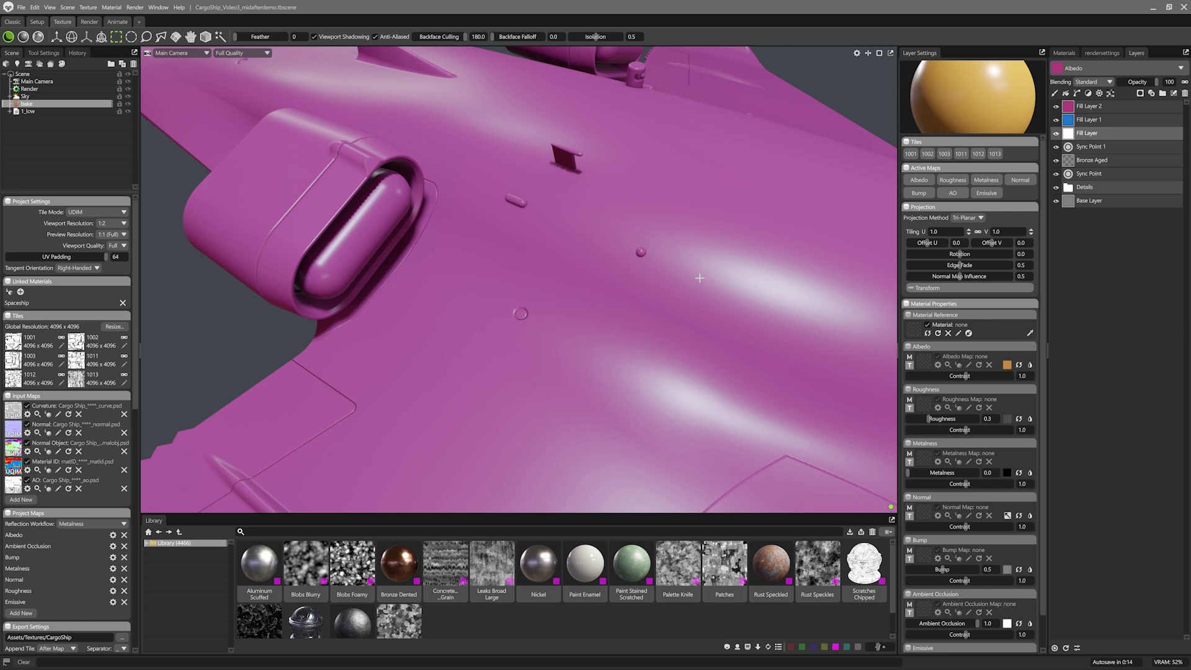
Step: Combine the three coloured fill layers into a carve group
click(1107, 110)
right_click(1107, 111)
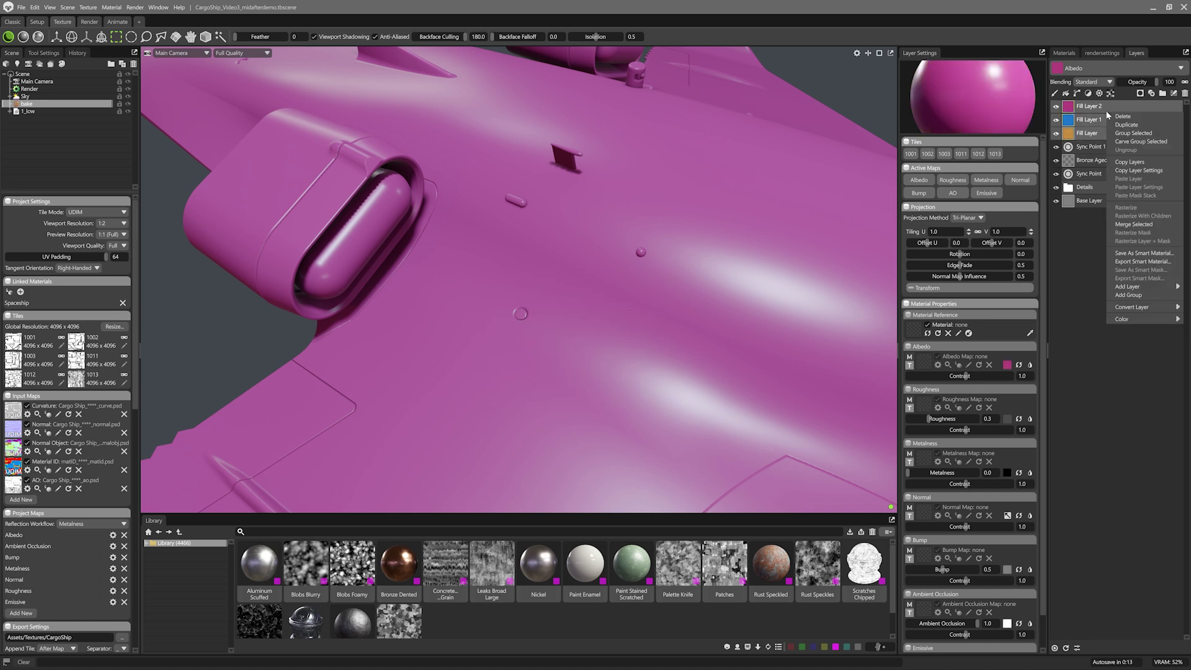
click(1146, 141)
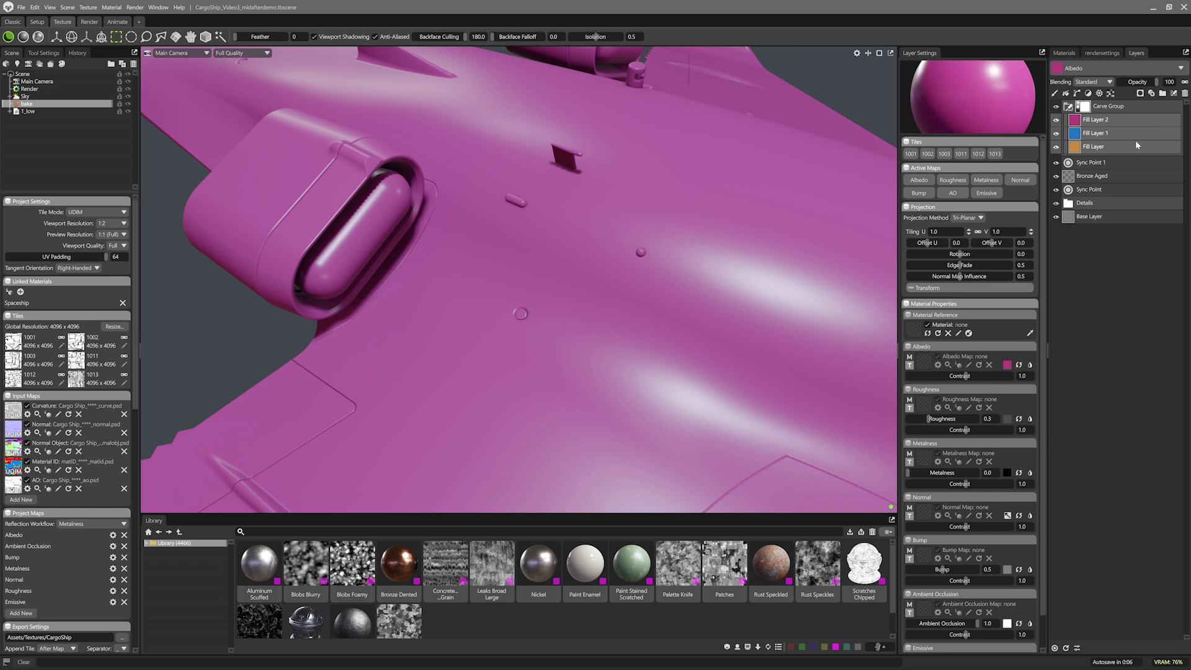
Step: Set the carve group's blending in the Normal channel to Normal Detail
alt+drag(781, 236, 792, 202)
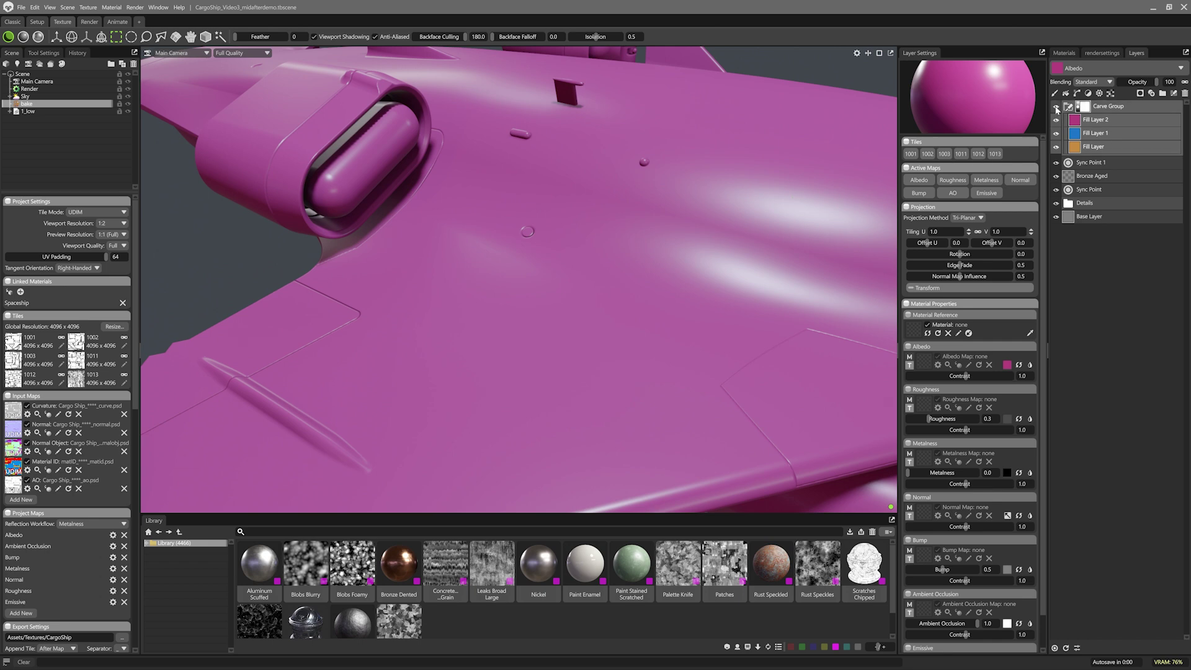
click(1125, 106)
click(1117, 68)
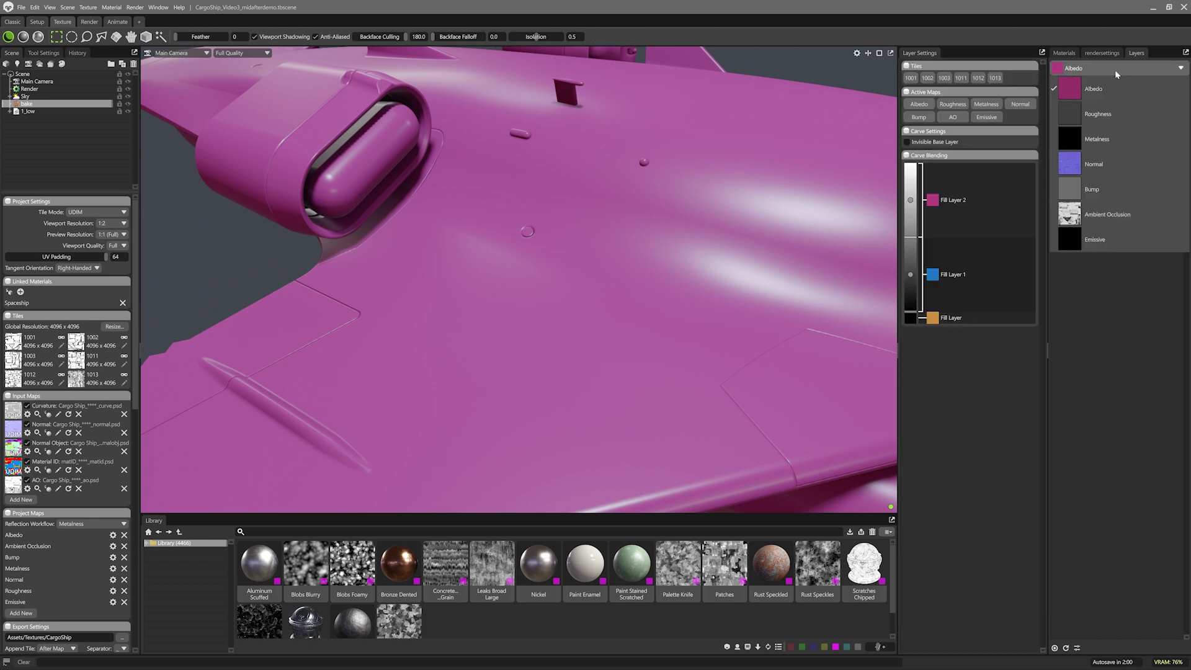
click(1109, 163)
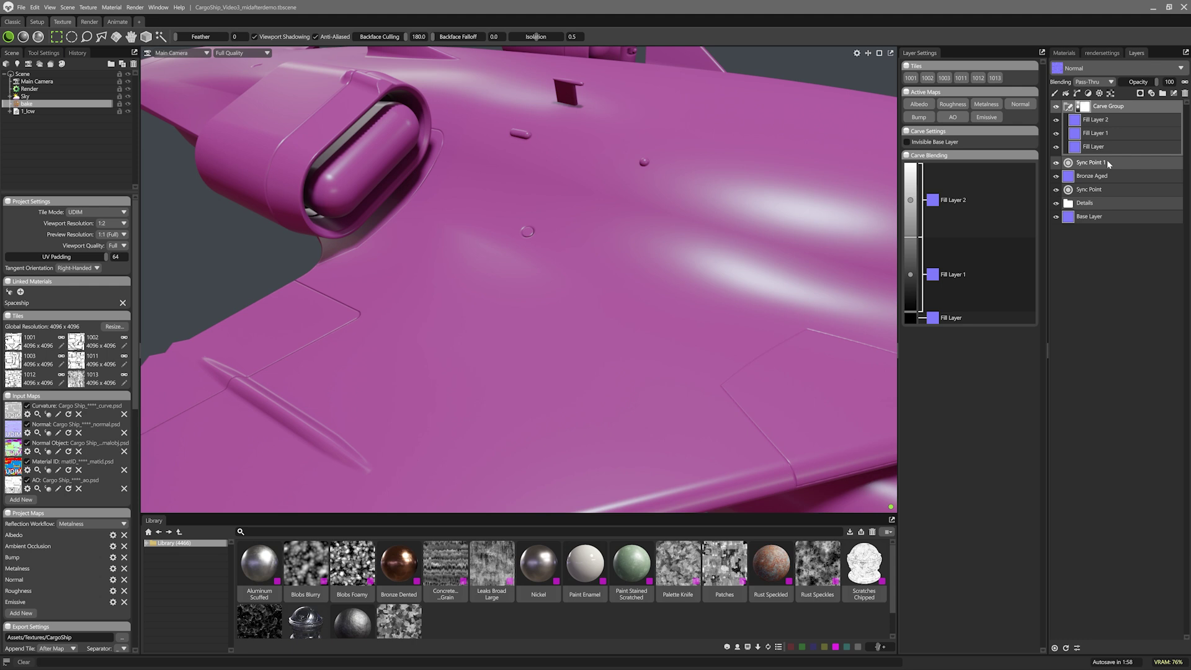
click(1093, 81)
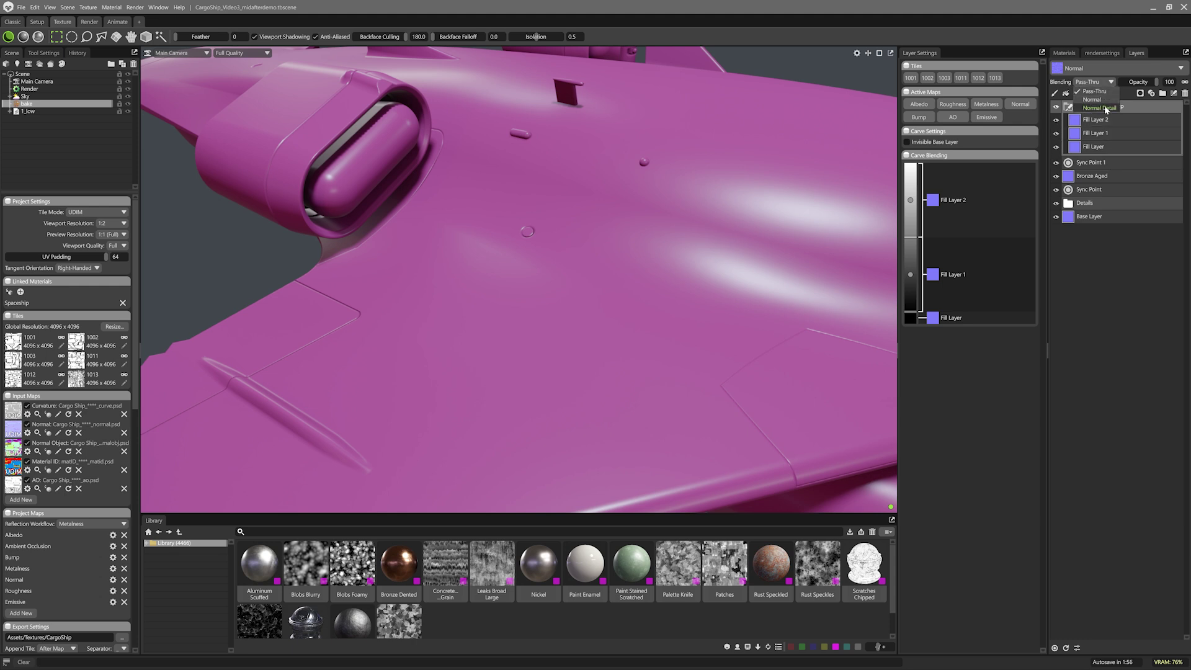
click(1106, 108)
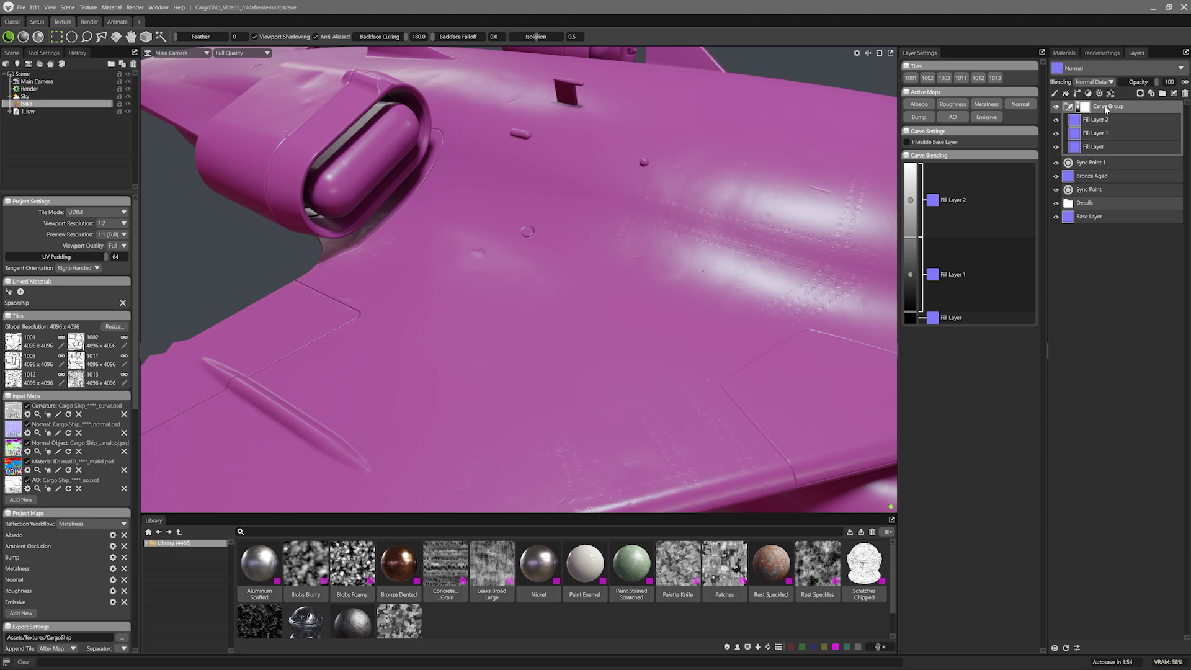
Step: Set the carve group's blending in the Bump channel to Overlay
click(1117, 67)
click(1092, 188)
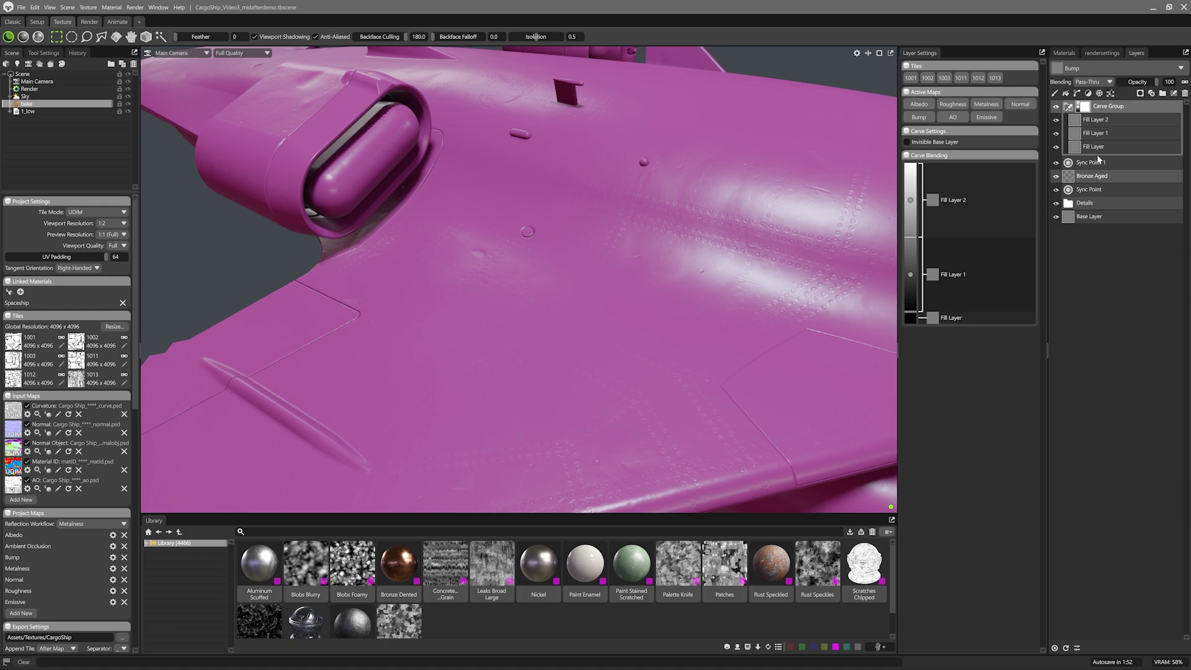
click(1093, 81)
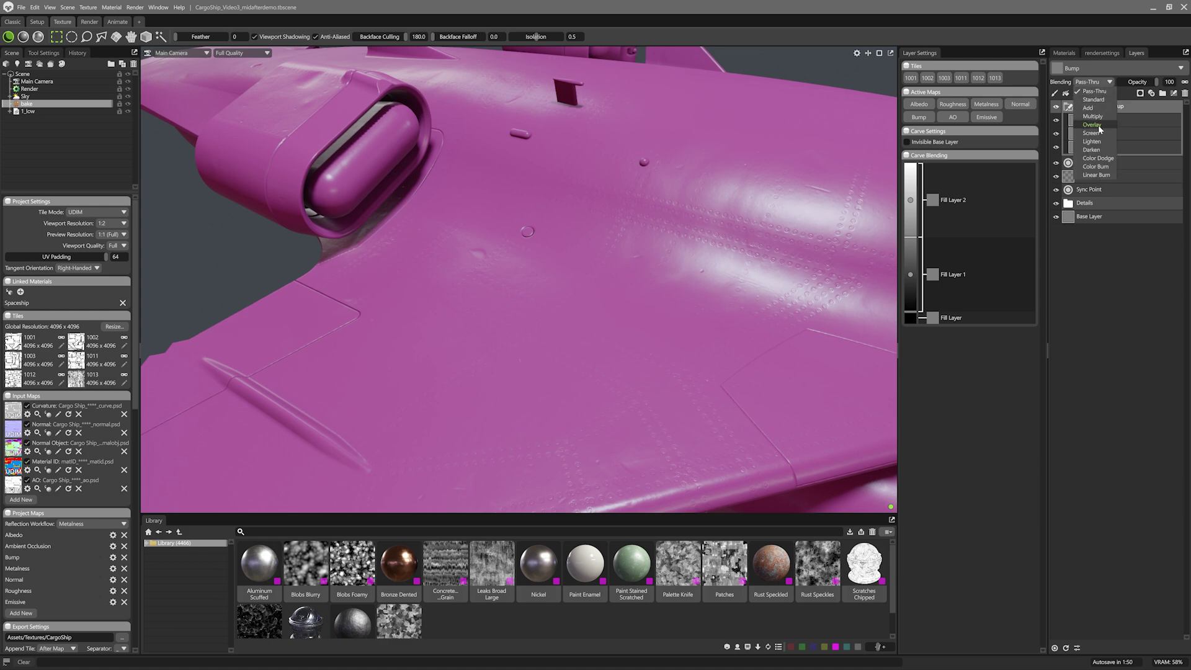
click(1092, 125)
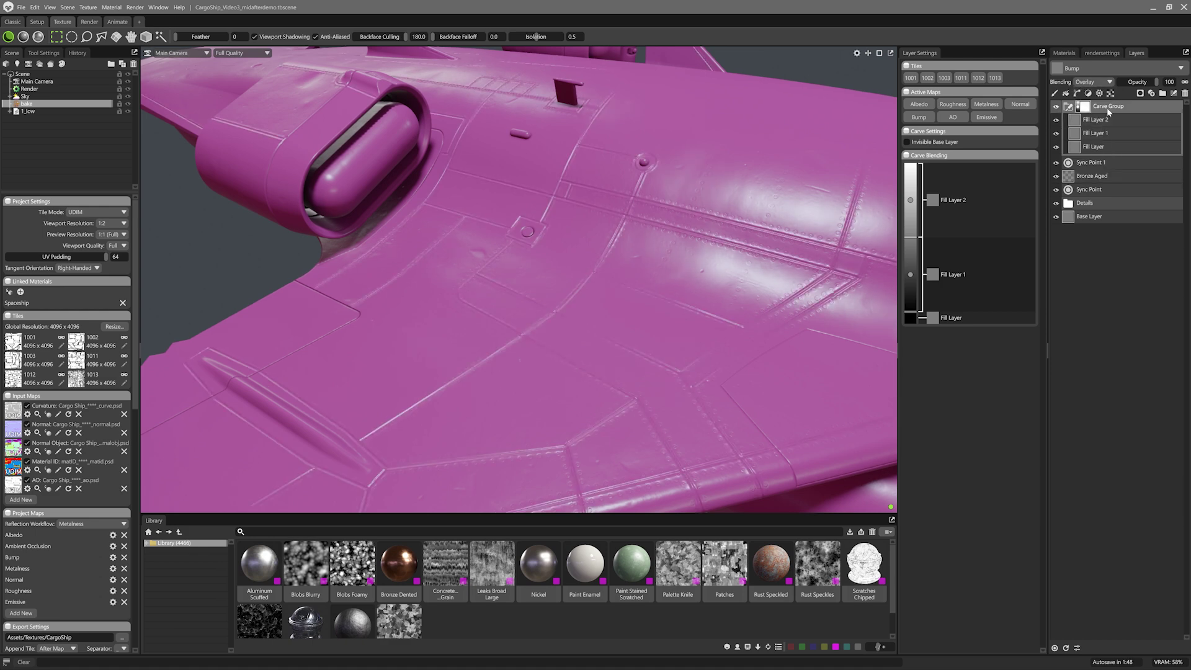
Step: Return to the Albedo channel, go through the carve group's three fill layers and select the group's mask
click(1101, 68)
click(1092, 84)
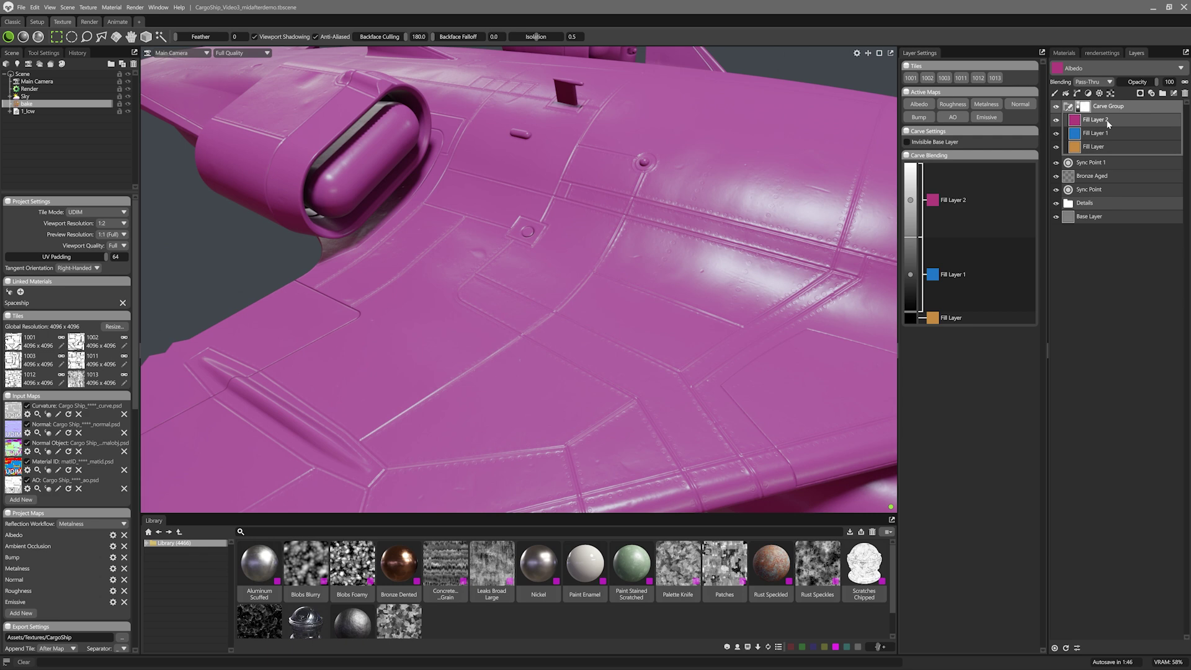
click(1096, 120)
click(1095, 133)
click(1094, 146)
click(1090, 107)
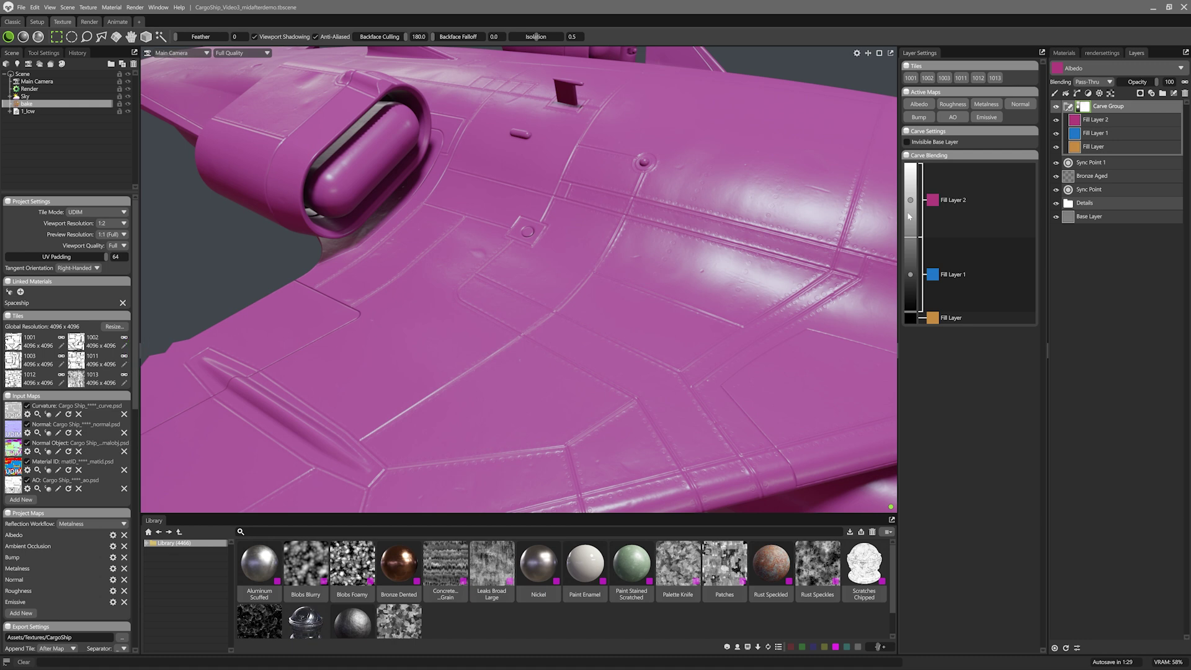
Step: Split the viewport to show the texture project's Mask on the model through Main Camera, and collapse the scene and project settings for more room
click(879, 53)
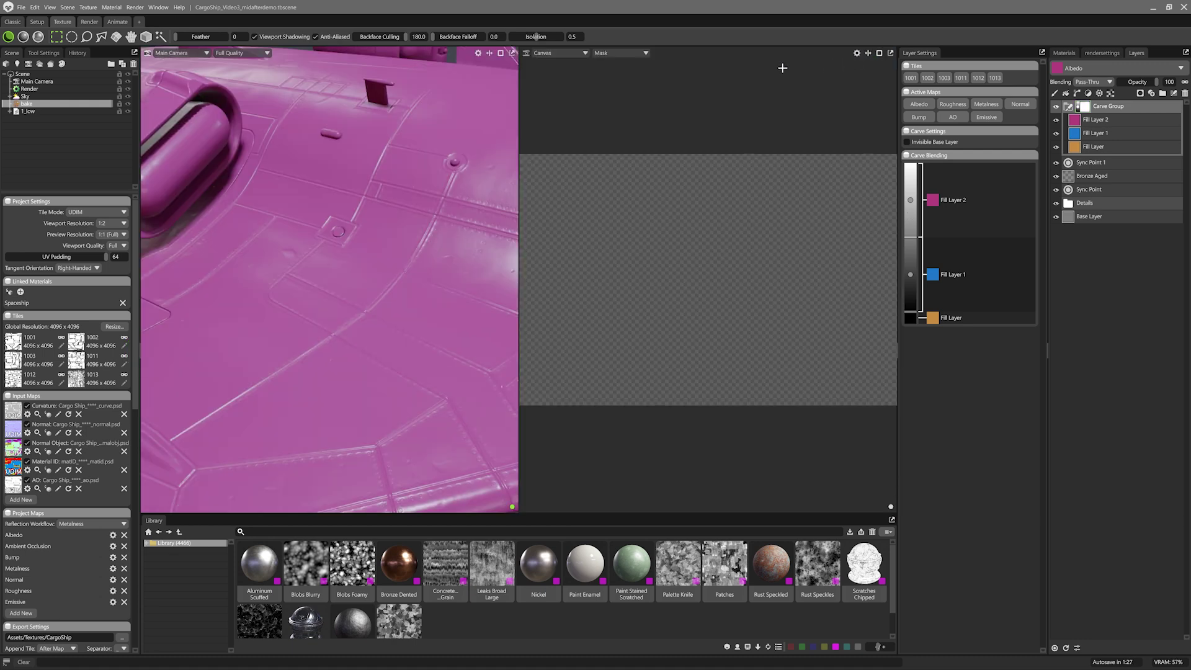
click(585, 53)
click(612, 62)
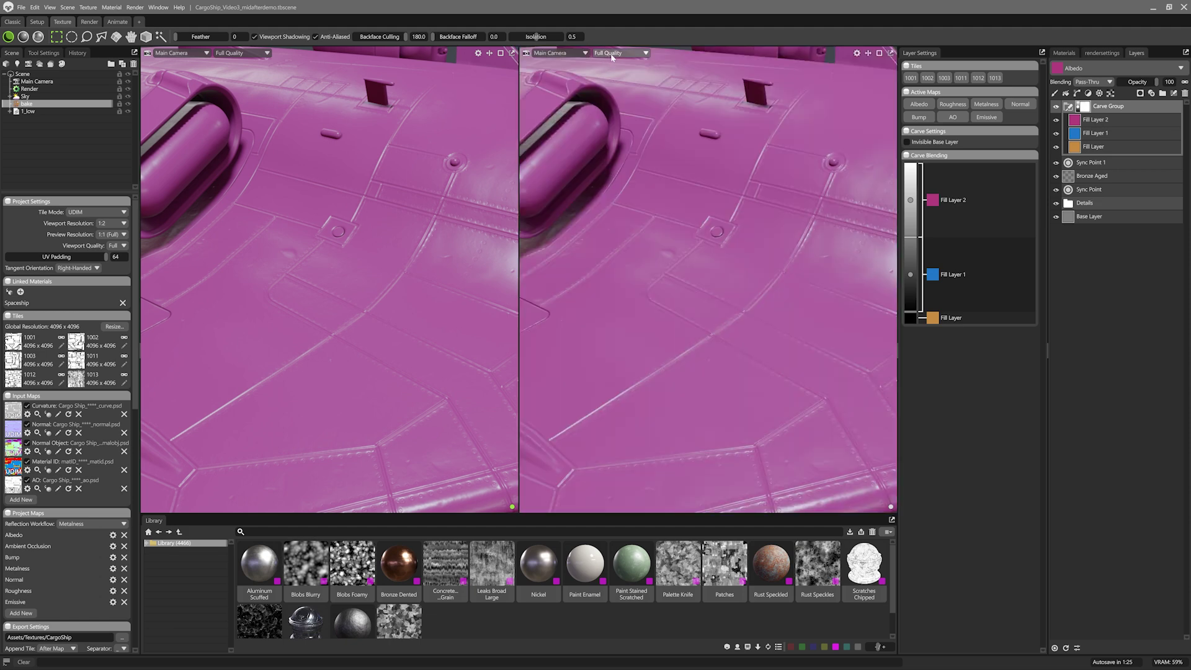
click(612, 55)
mouse_move(621, 112)
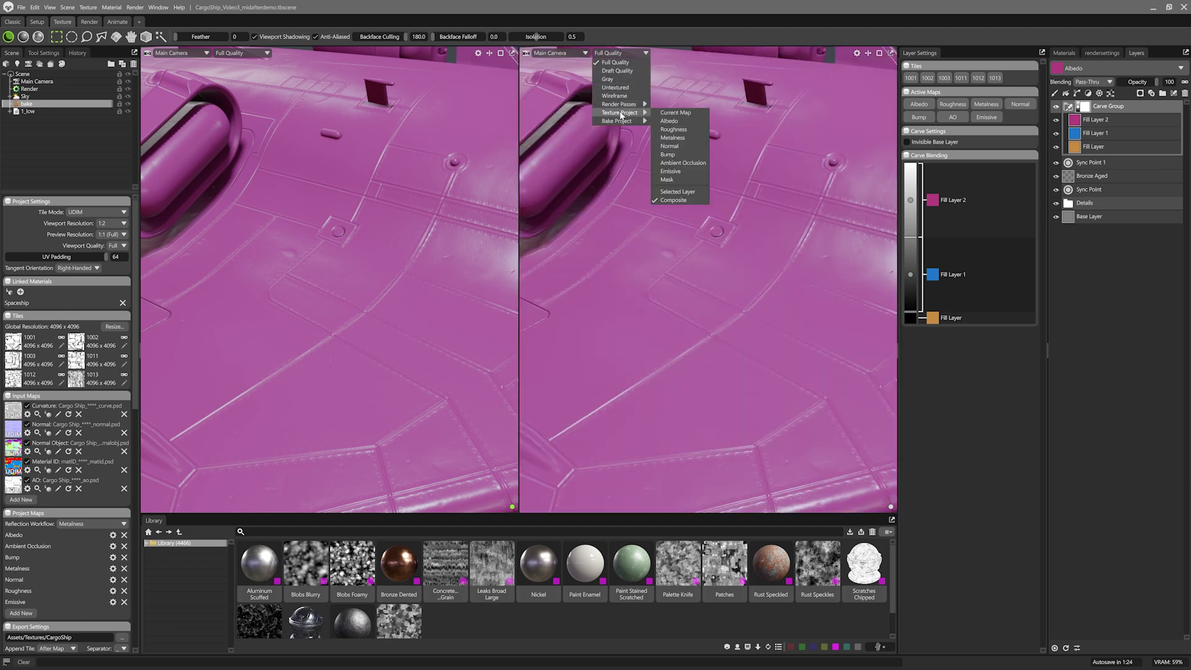
click(667, 179)
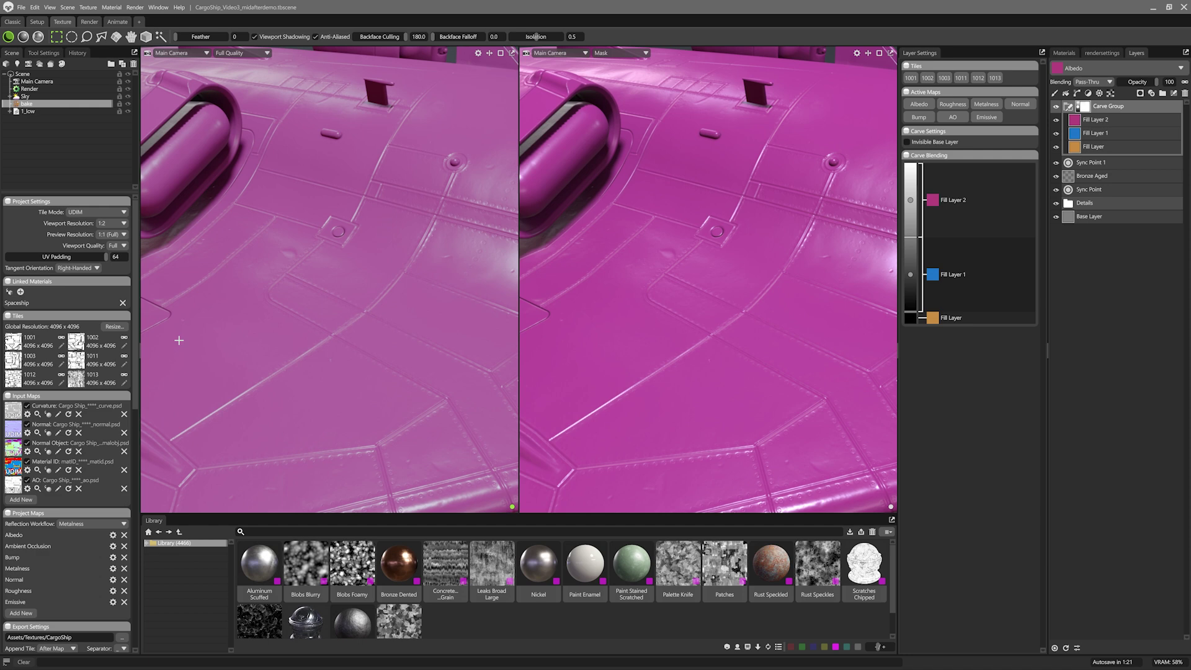
click(138, 352)
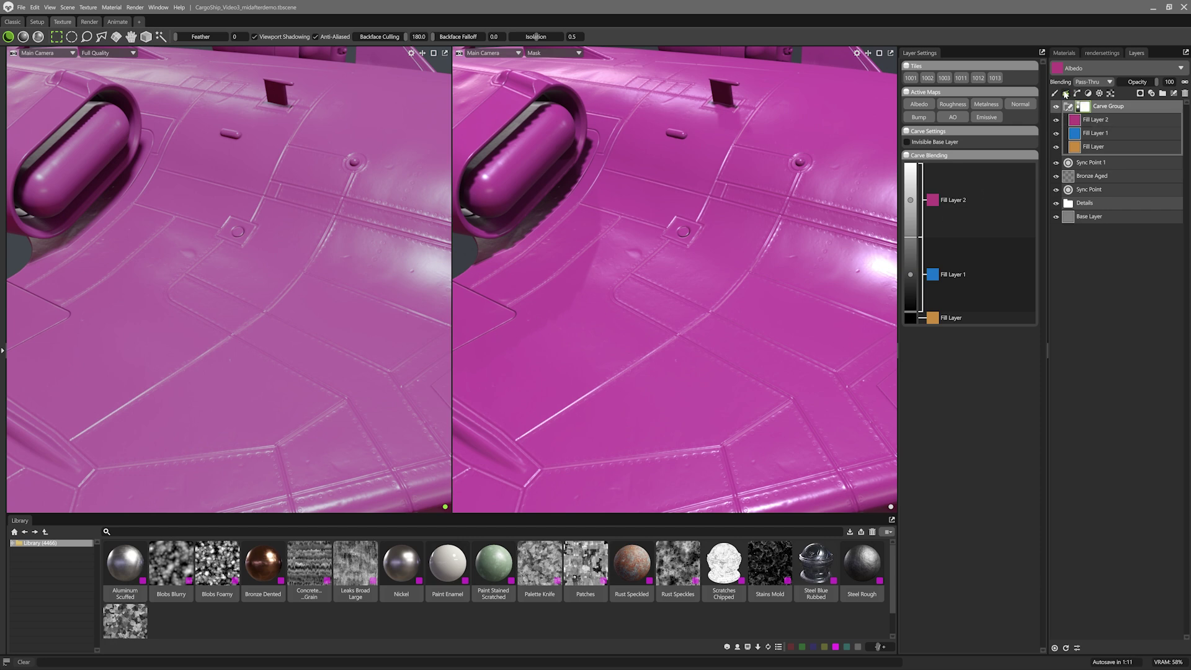
Step: Add a fill layer to the carve group's mask and set its Mask value to 0.5
click(1066, 93)
click(987, 307)
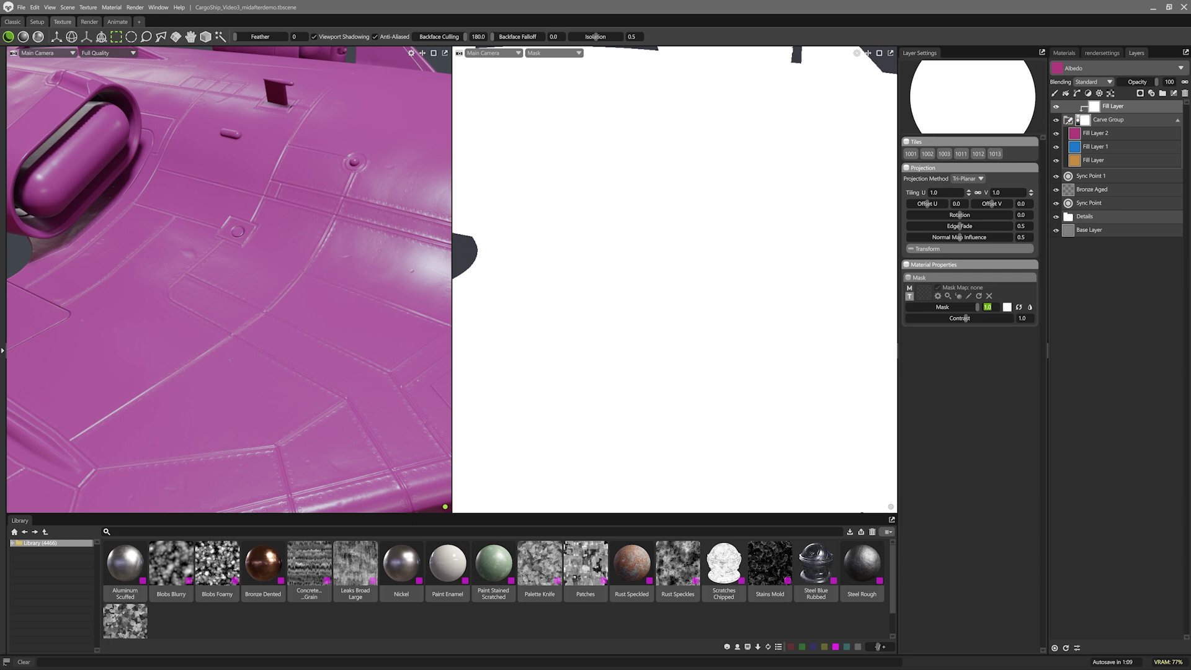
text(0.5)
key(Return)
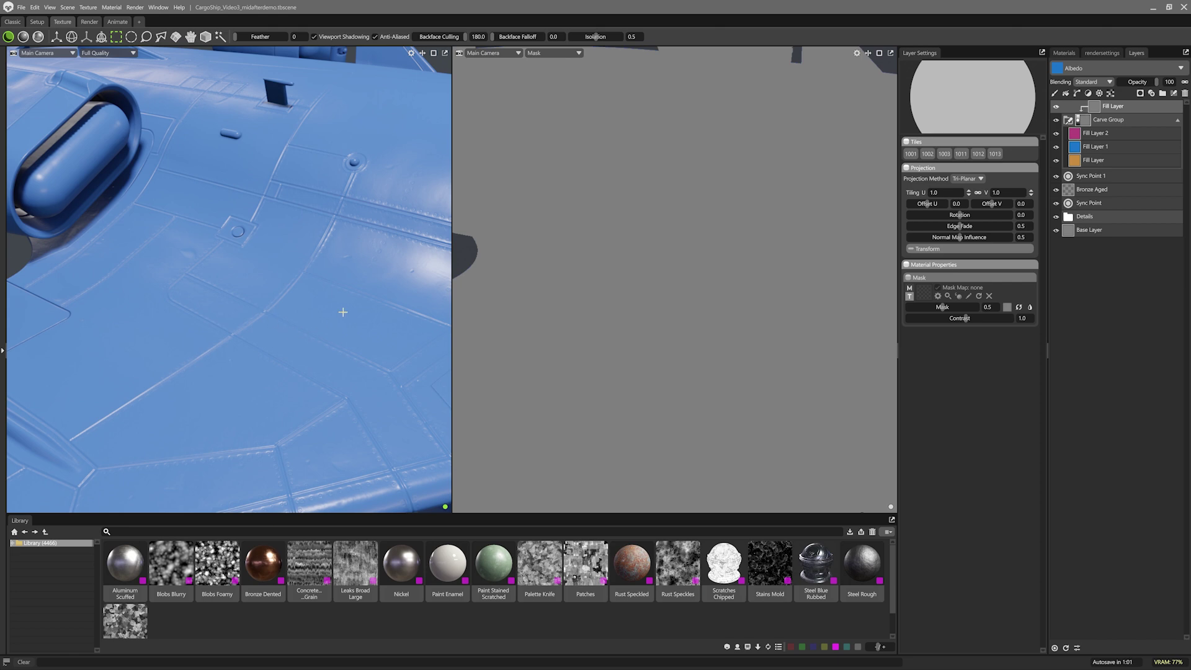
Step: Add a curvature layer above the mask's fill layer, blended with Add and with Cavity Intensity set to 0.0
click(1100, 94)
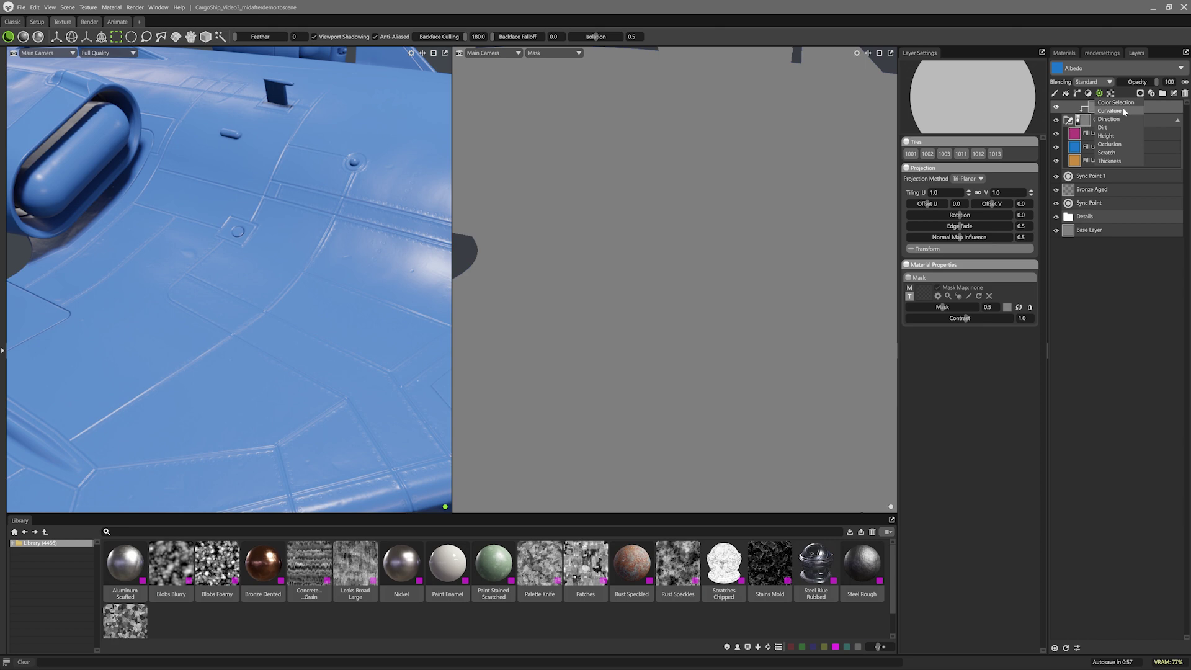
click(1124, 109)
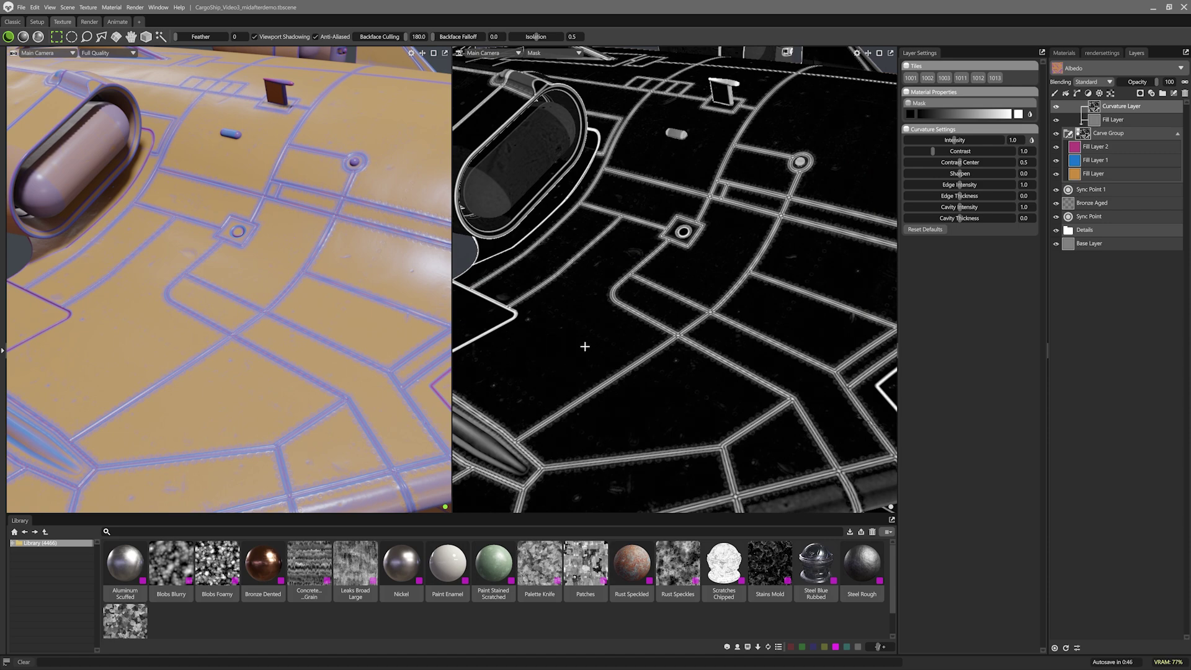
click(1095, 81)
click(1089, 106)
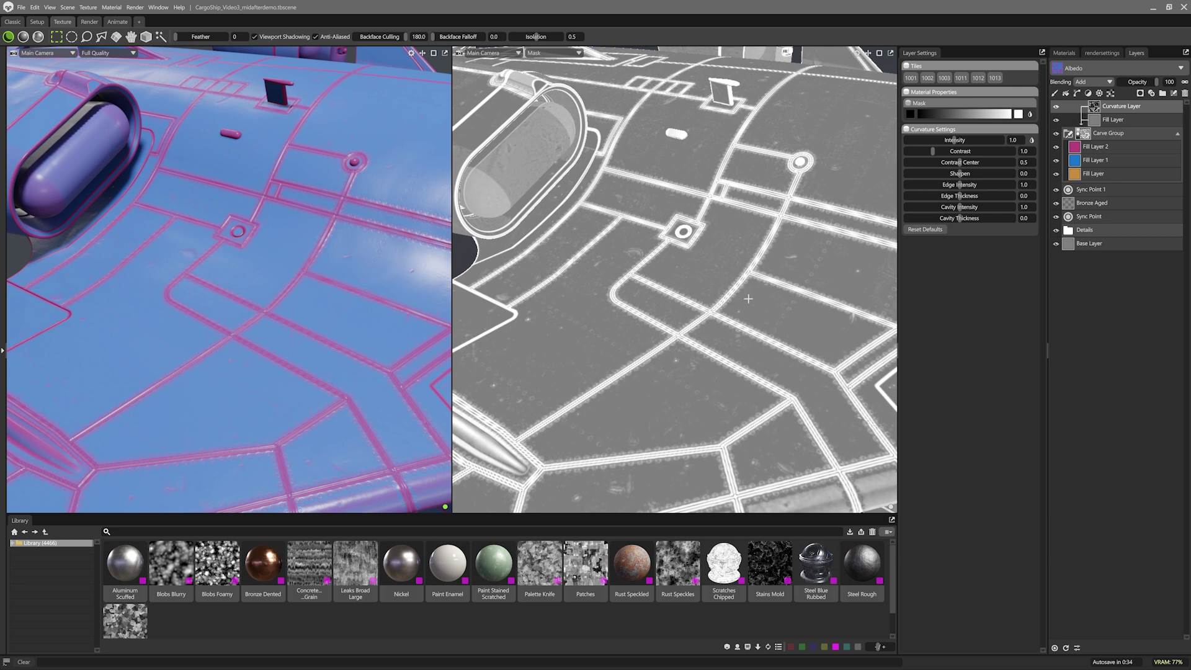
drag(958, 206, 893, 208)
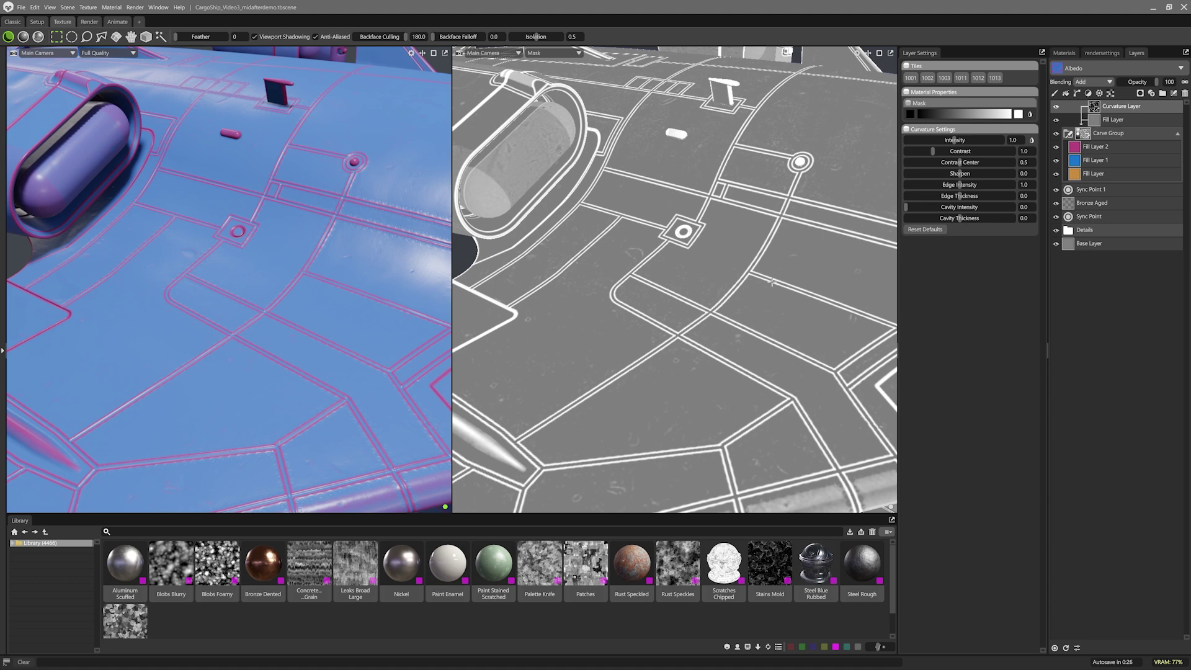
Step: Add a second curvature layer atop the carve group's mask with Edge Intensity 0.0, Multiply blending and its mask output inverted
click(1100, 93)
click(1110, 112)
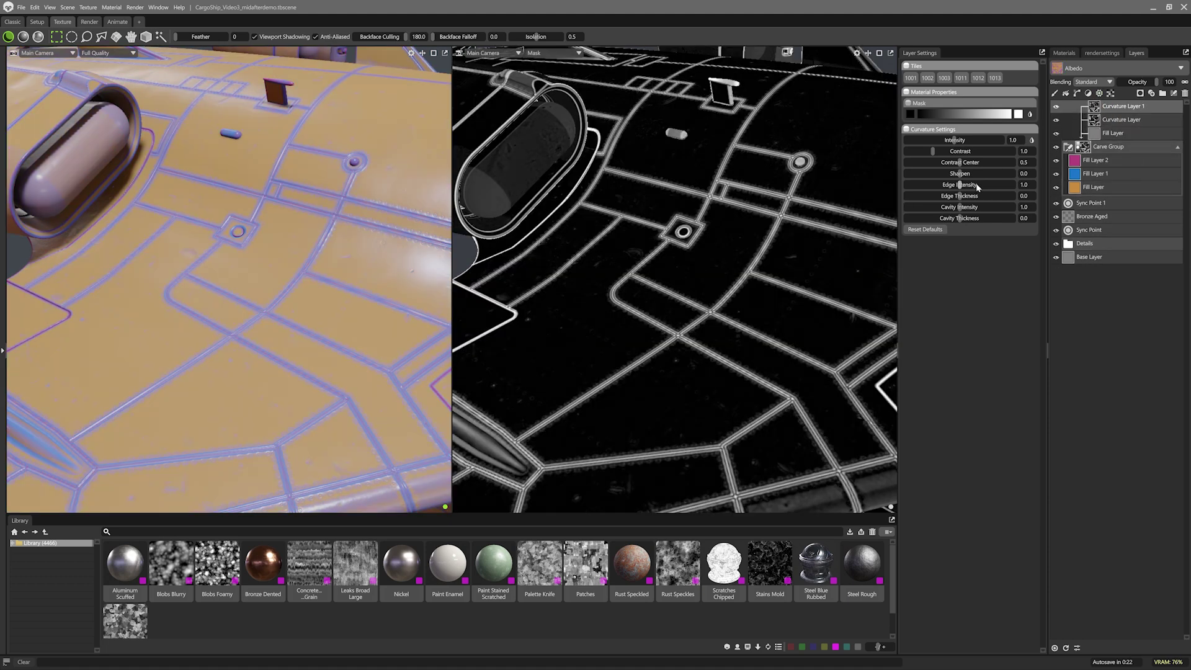
drag(914, 185, 904, 184)
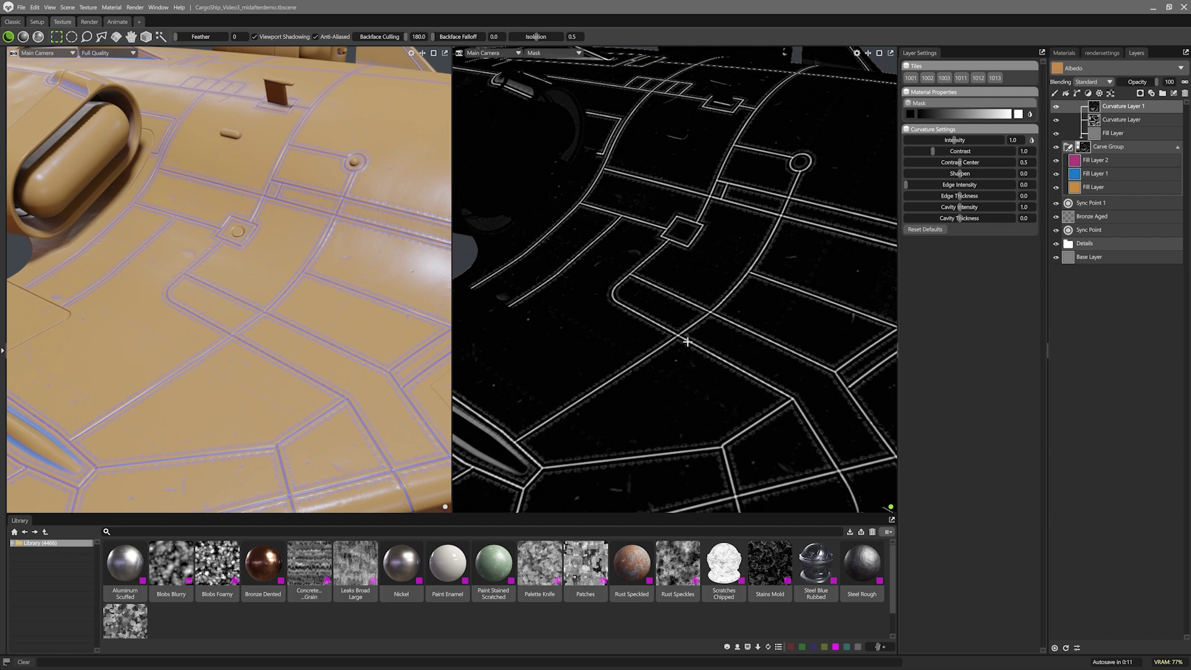
click(1089, 82)
click(1098, 108)
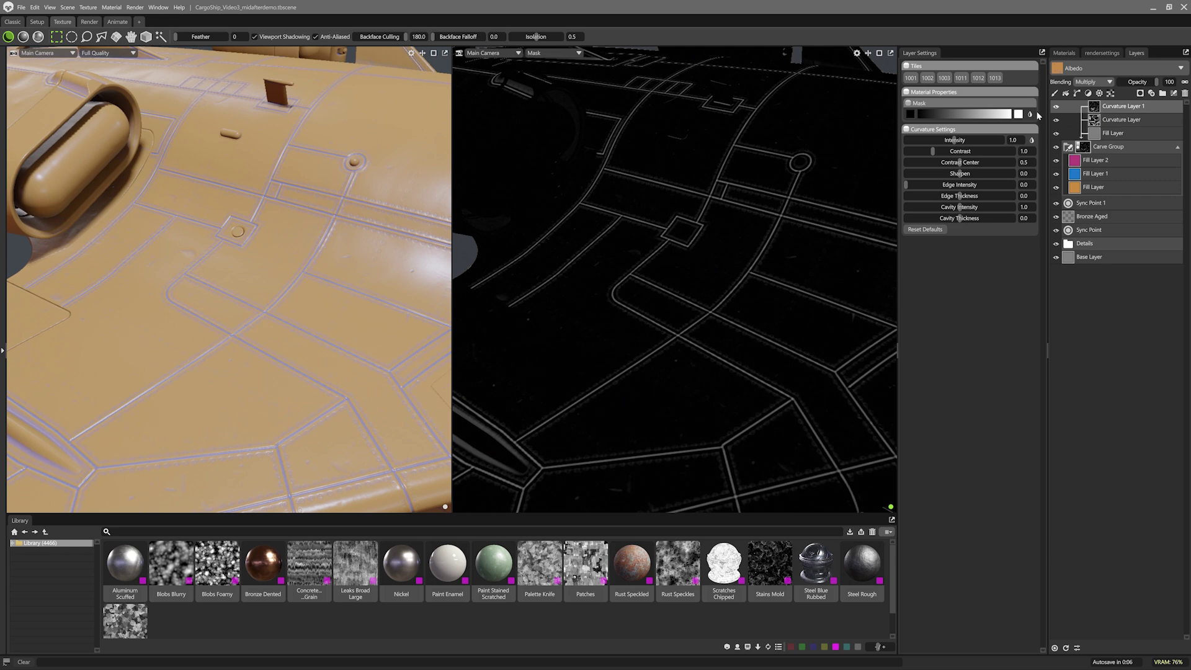
click(1030, 115)
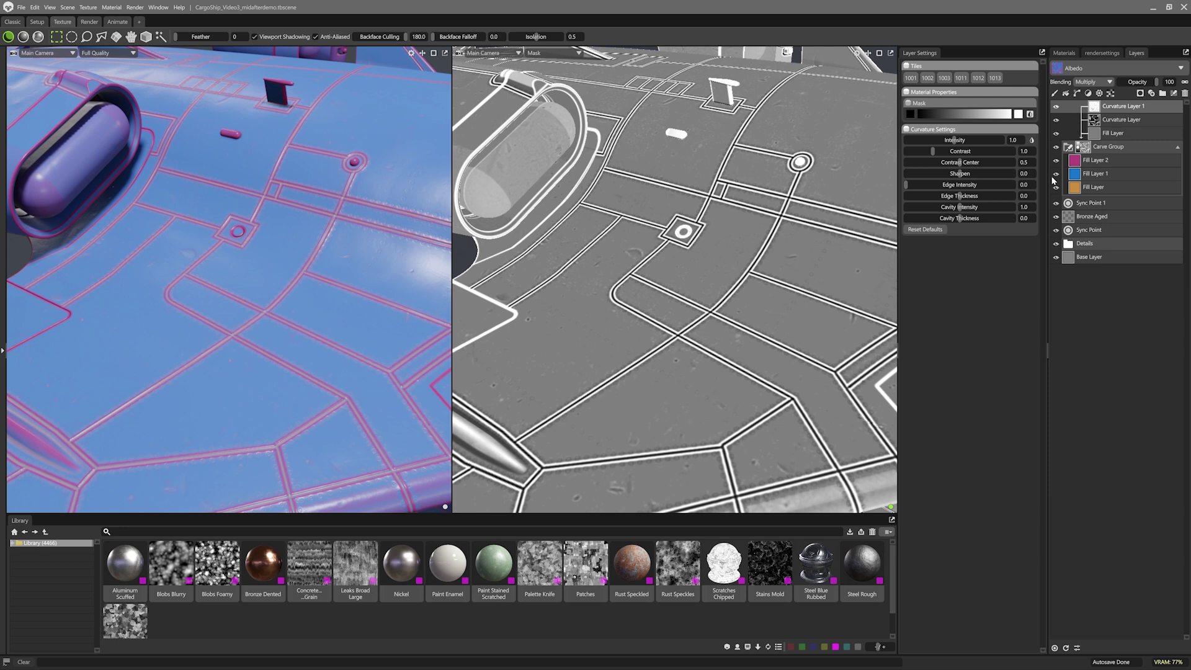
Step: Set the first curvature layer's Intensity to 1.3, Sharpen to -0.94, Edge Intensity to 1.7 and Edge Thickness to -1.7
click(1124, 120)
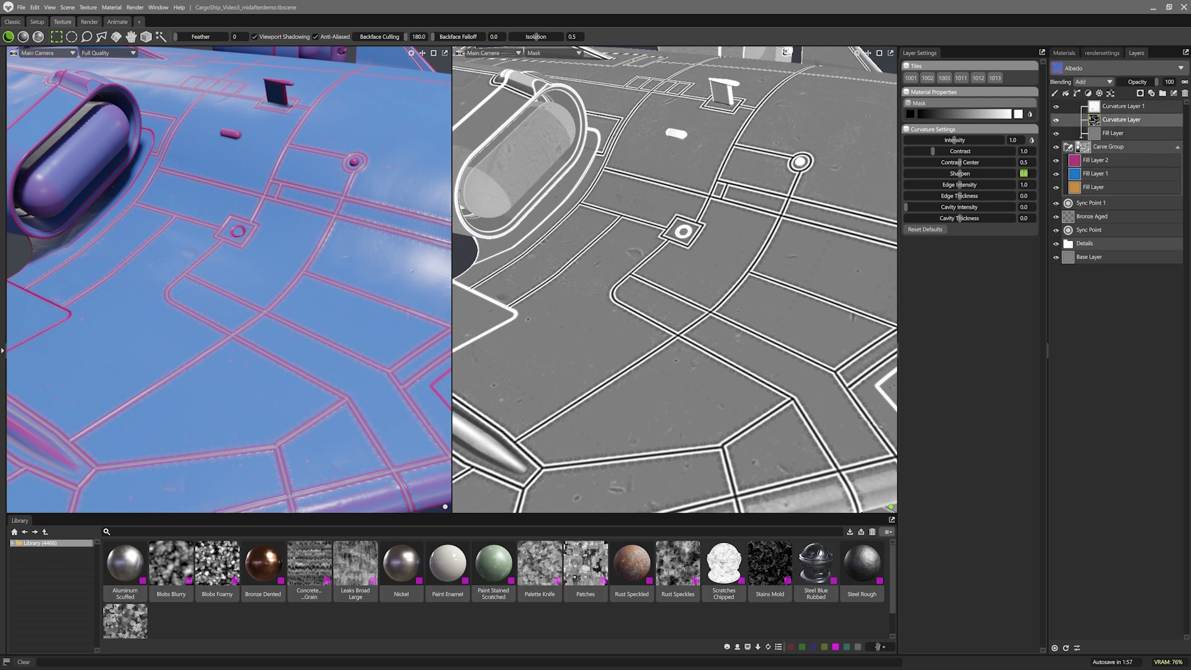
text(94)
key(Tab)
text(1.7)
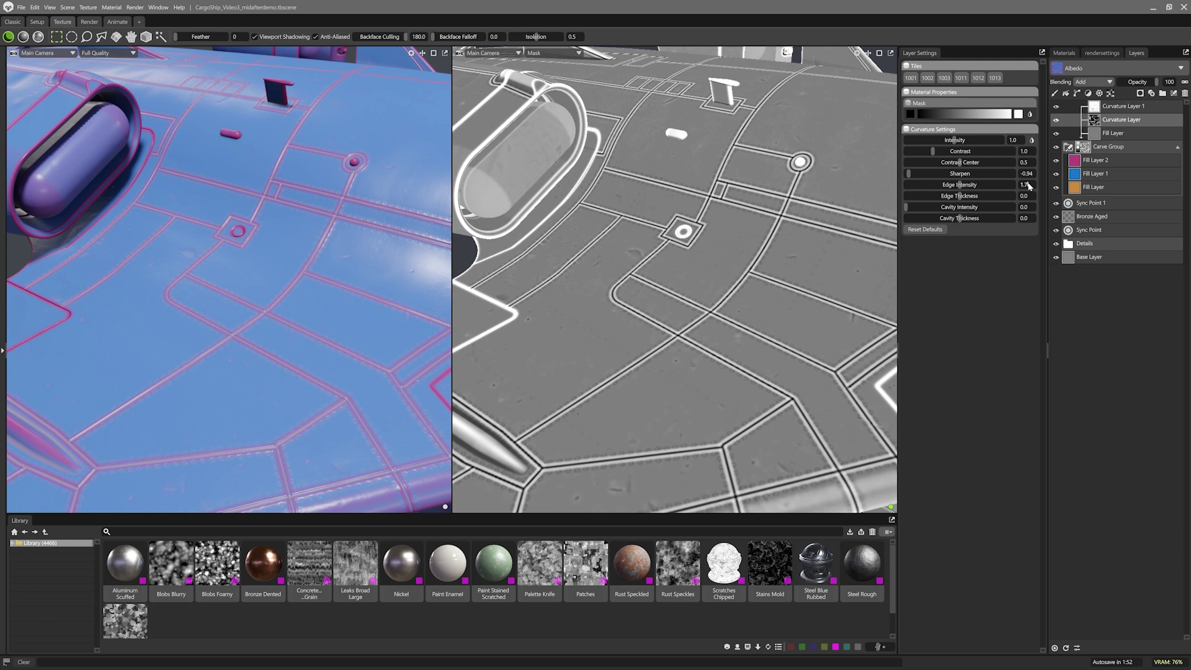
key(Tab)
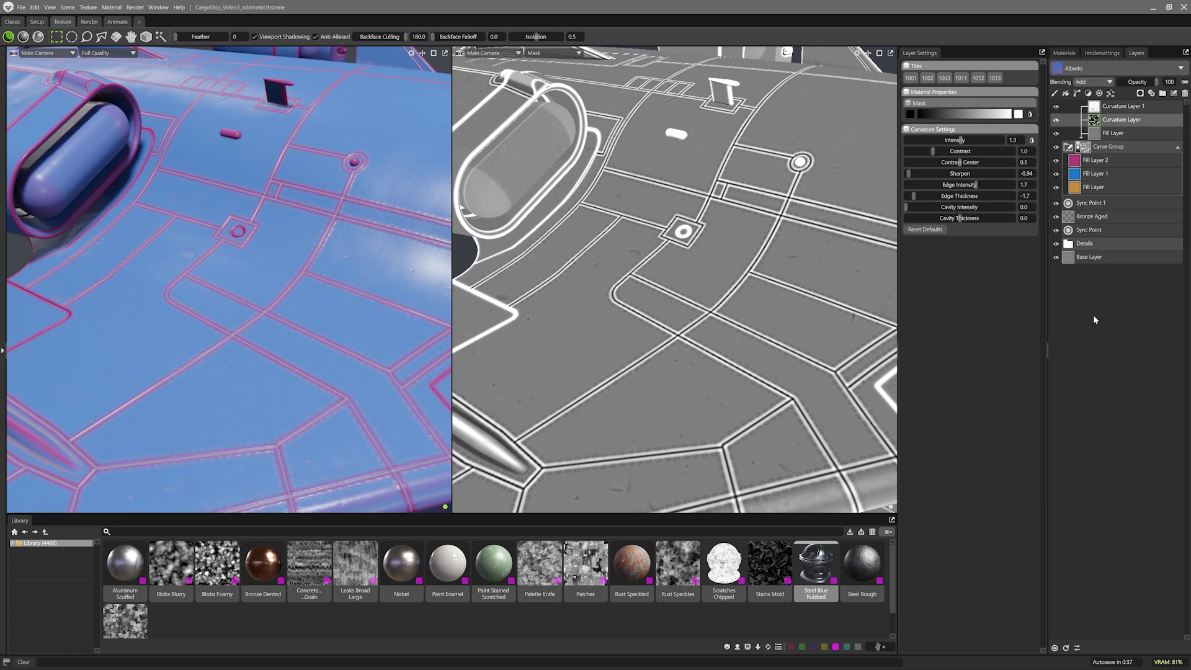
Step: Replace the carve group's three coloured fill layers with the Nickel material and, above it, Aluminum Scuffed
click(1105, 188)
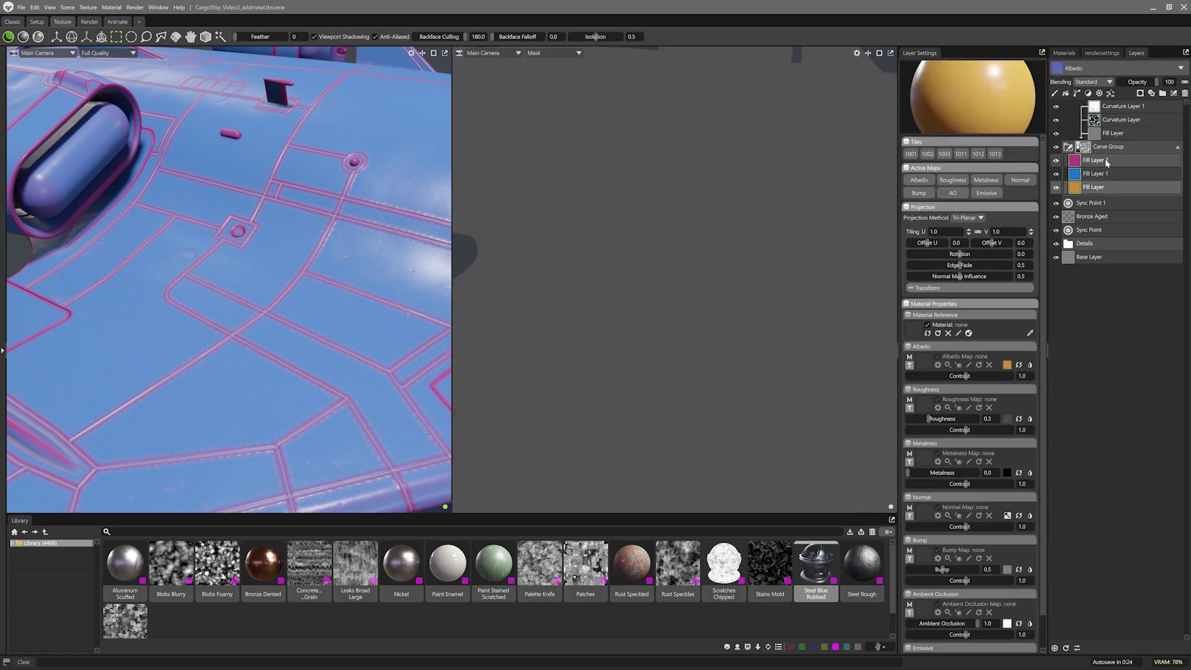
shift+click(1105, 159)
click(1185, 93)
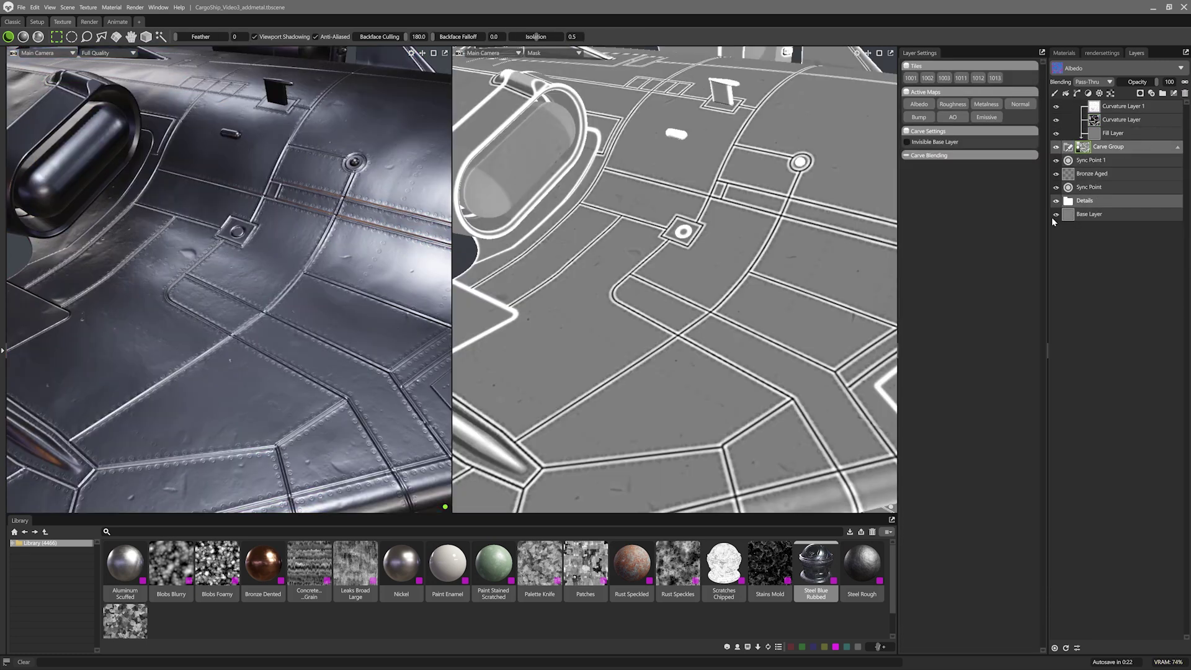
drag(400, 566, 1095, 161)
drag(125, 563, 1140, 160)
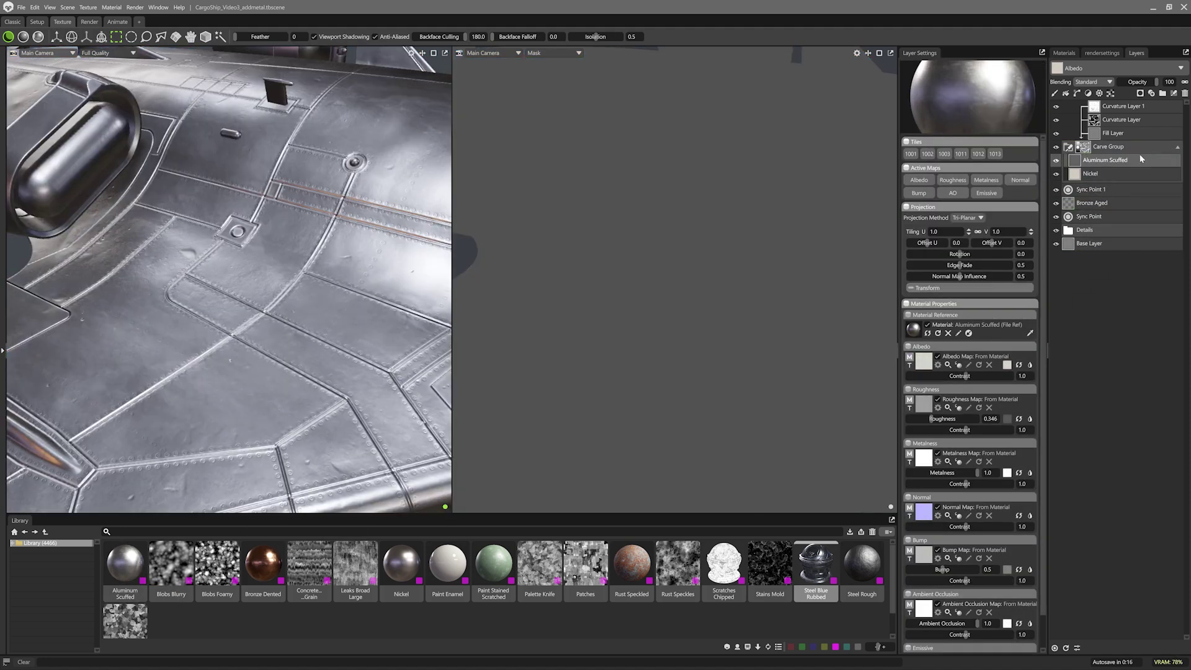
Step: Tint the albedo of Aluminum Scuffed with the saved orange-brown swatch and that of Nickel with the saved tan swatch
click(1008, 366)
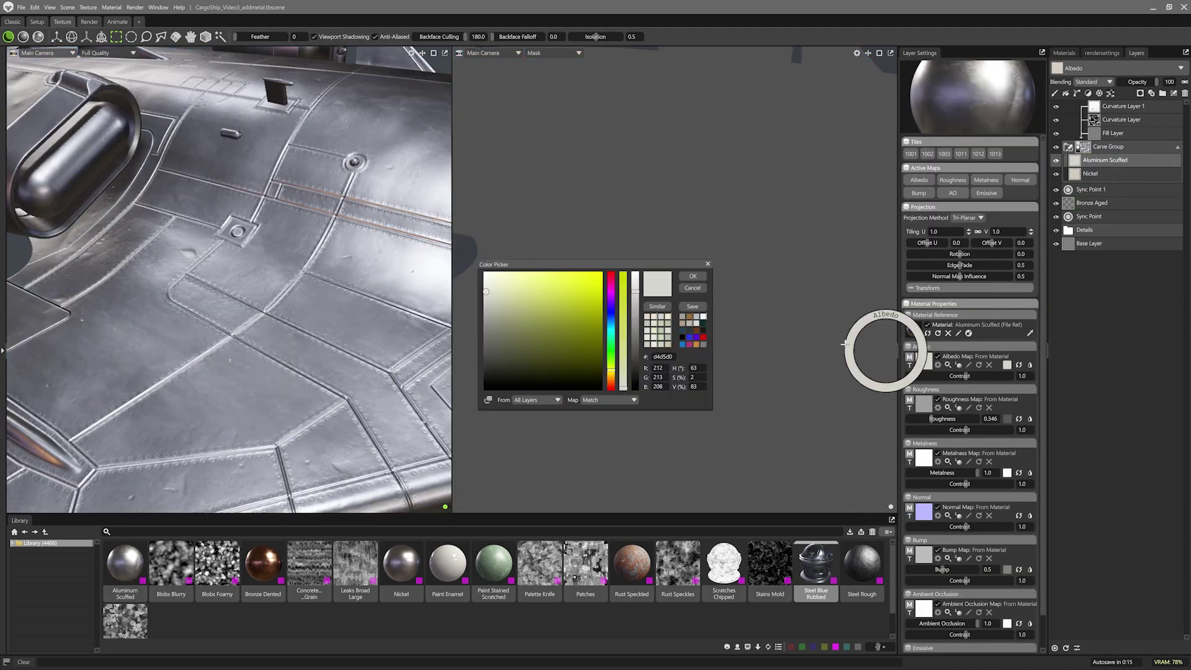
click(693, 317)
click(693, 278)
click(1083, 174)
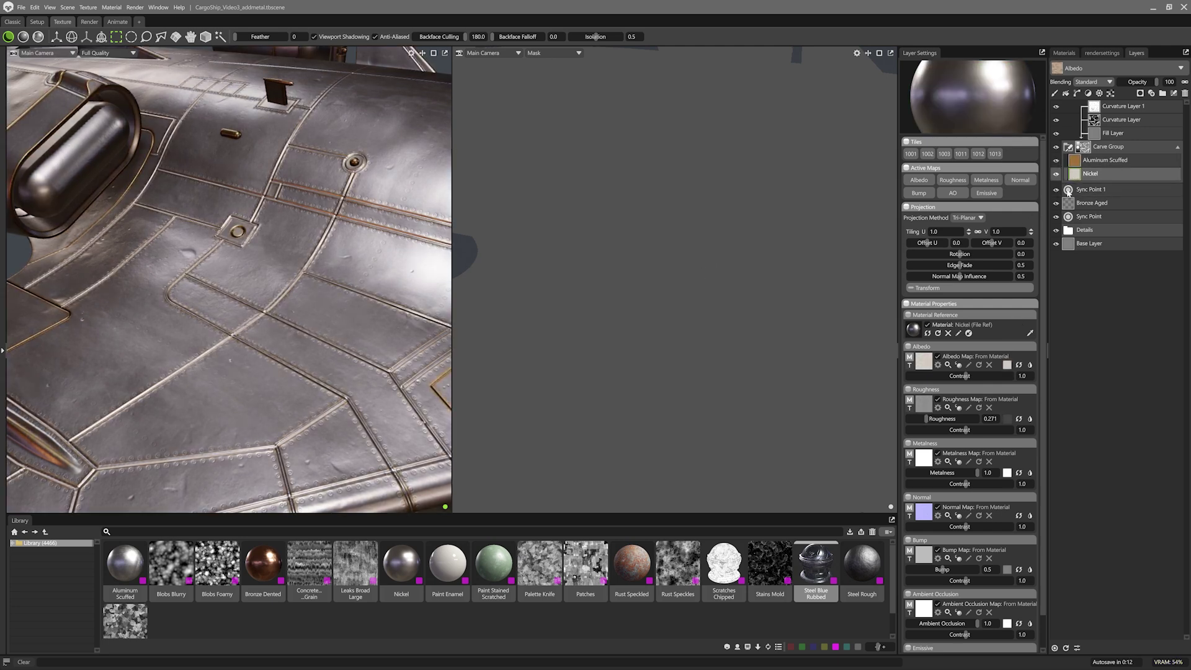
click(1007, 366)
click(689, 324)
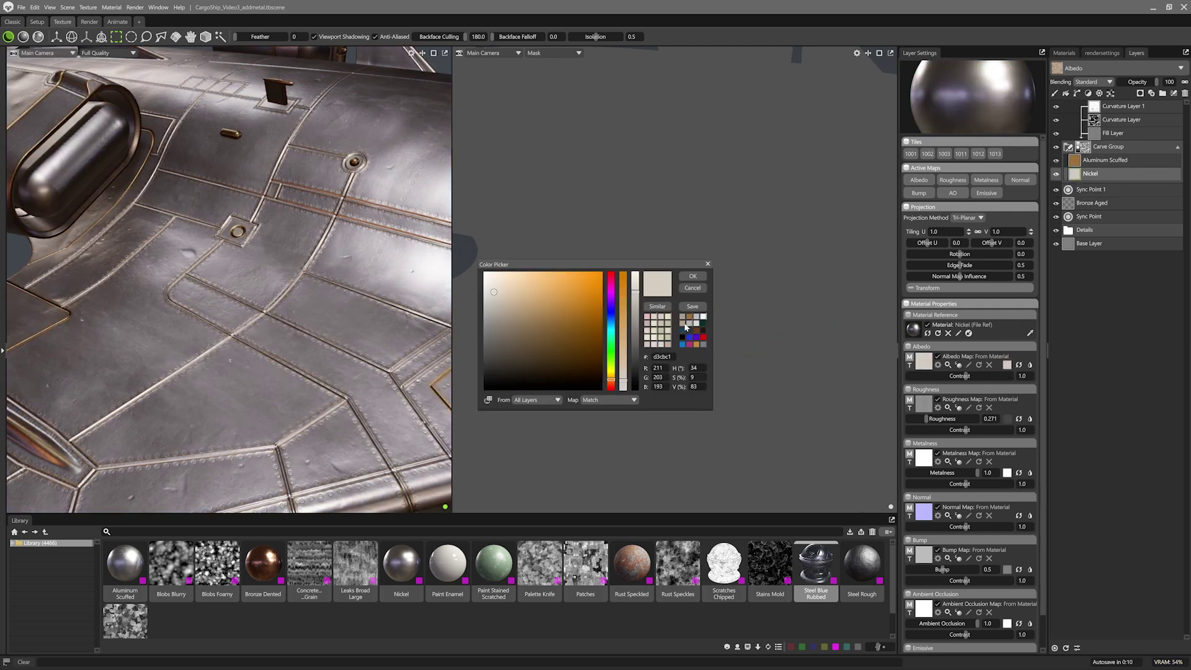
click(702, 277)
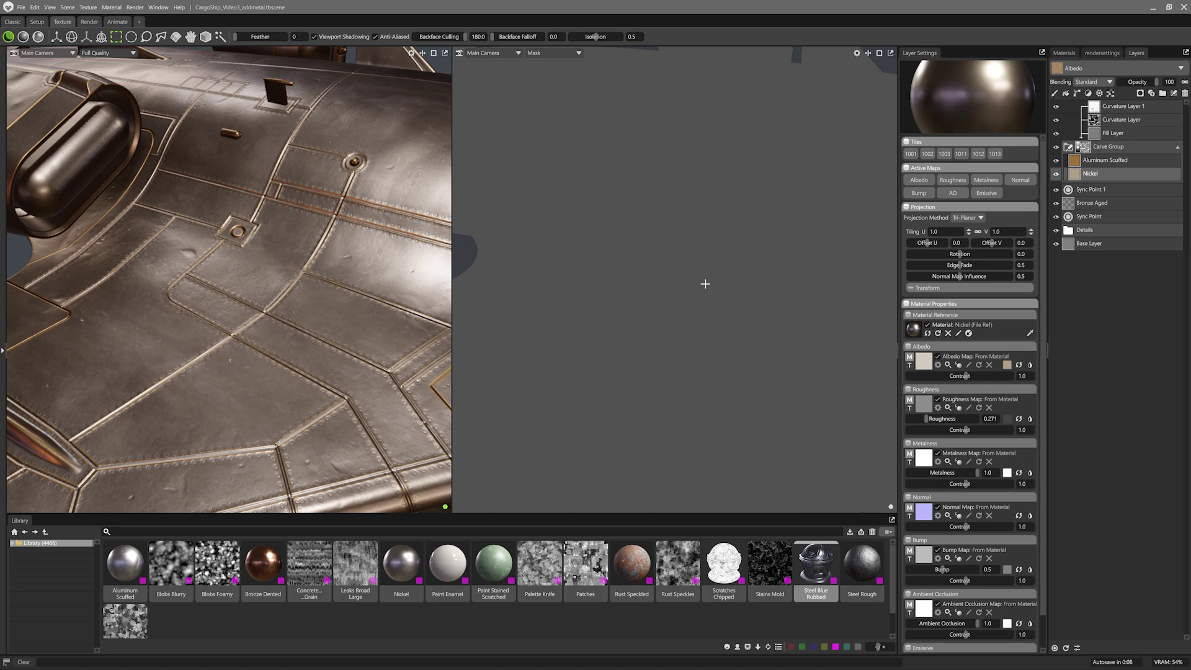
Step: Add the Steel Blue Rubbed smart material between Aluminum Scuffed and Nickel in the carve group, and delete its Dust layer
drag(825, 552, 1099, 173)
click(1075, 174)
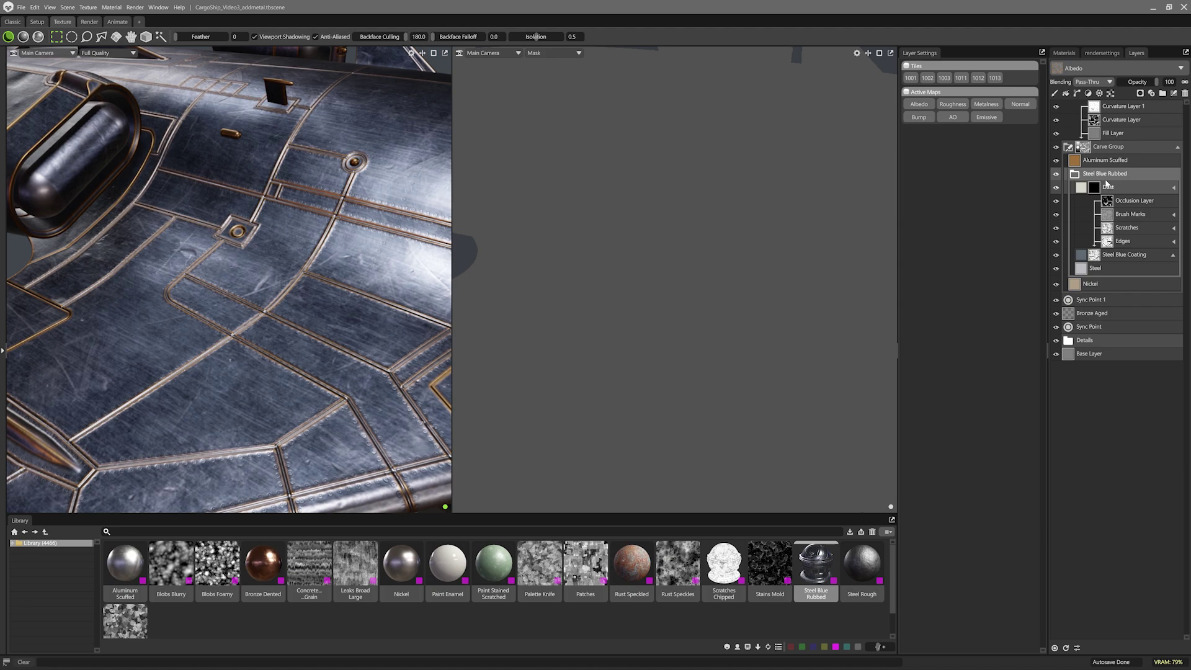
drag(1142, 176, 794, 618)
click(658, 283)
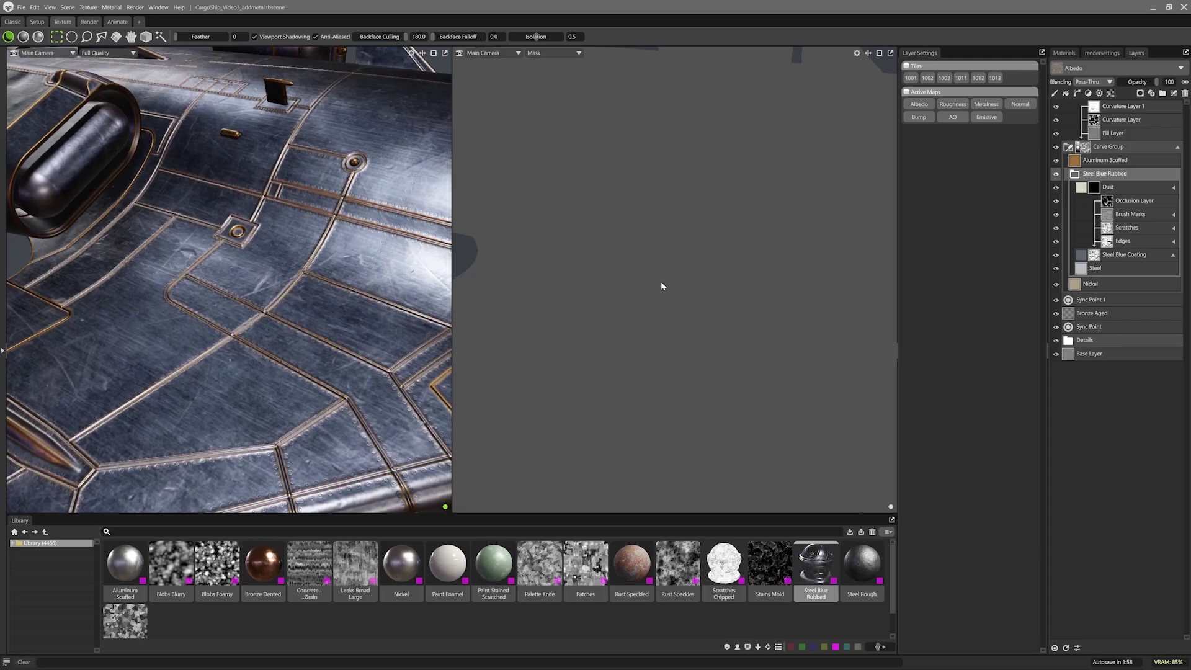
click(1117, 188)
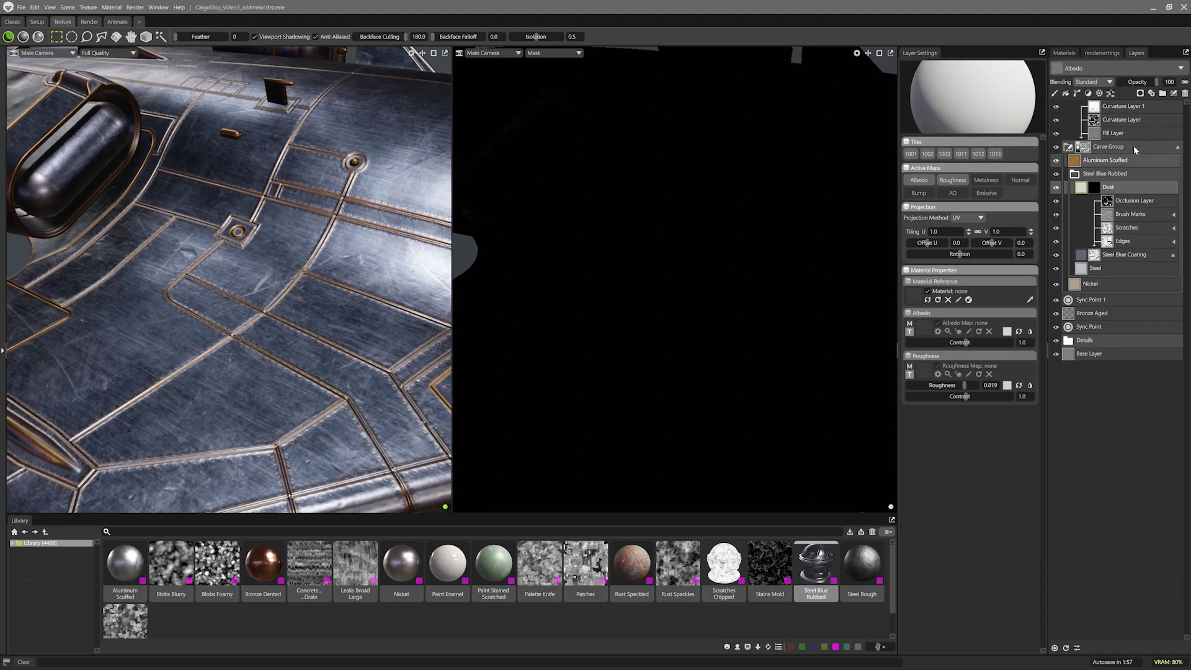
click(1185, 93)
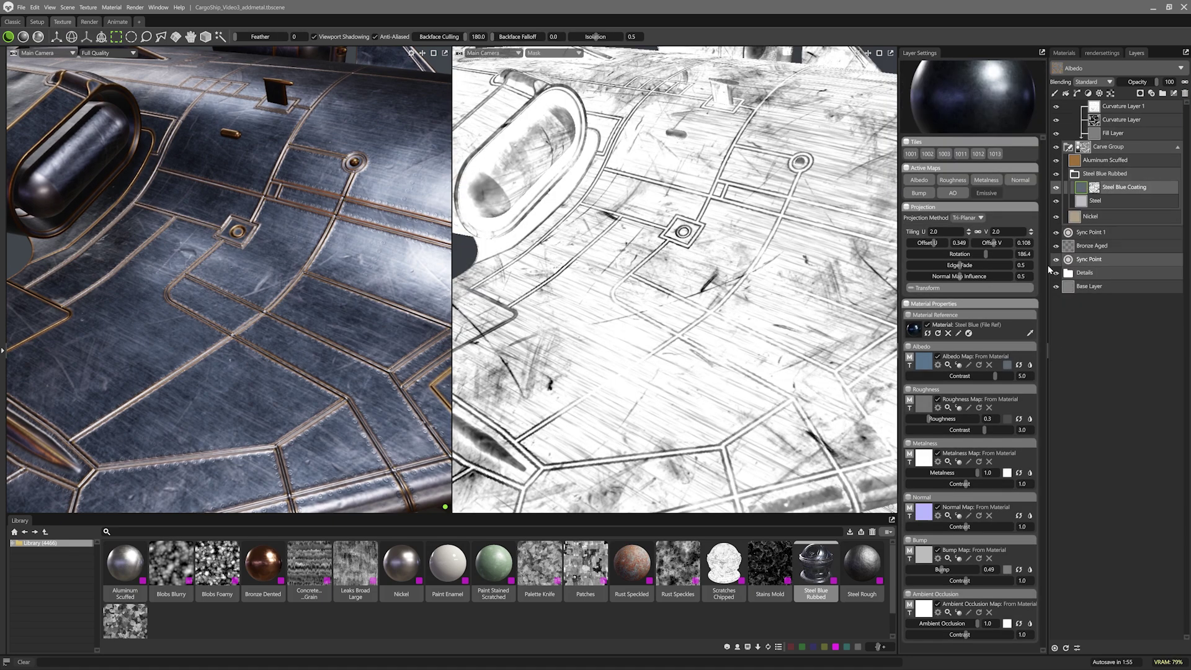
Step: Set the Steel Blue Coating layer's albedo colour to the light grey bfbec3 and its tiling to 6
click(1008, 365)
click(702, 318)
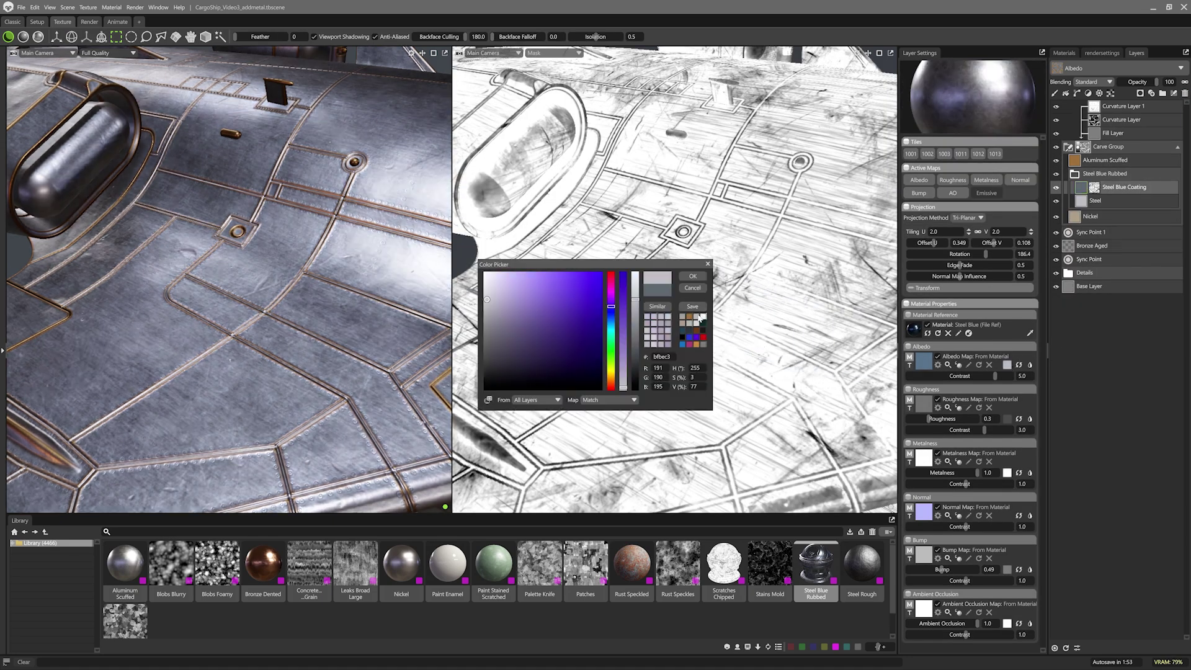
click(692, 276)
click(996, 232)
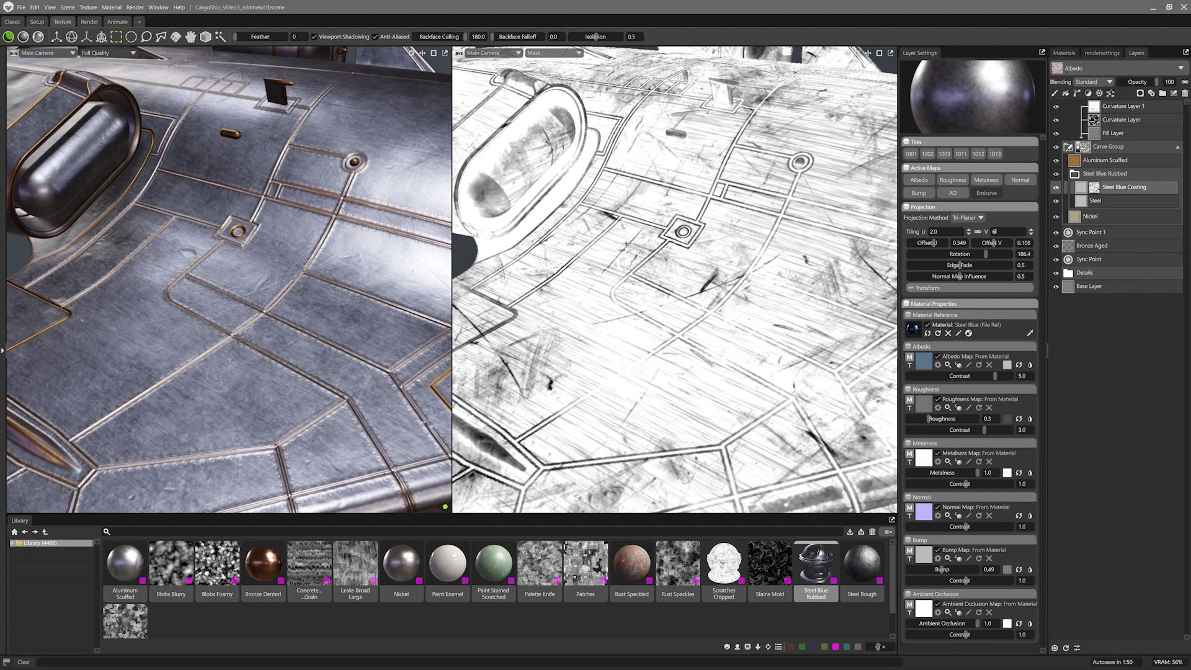
click(1096, 201)
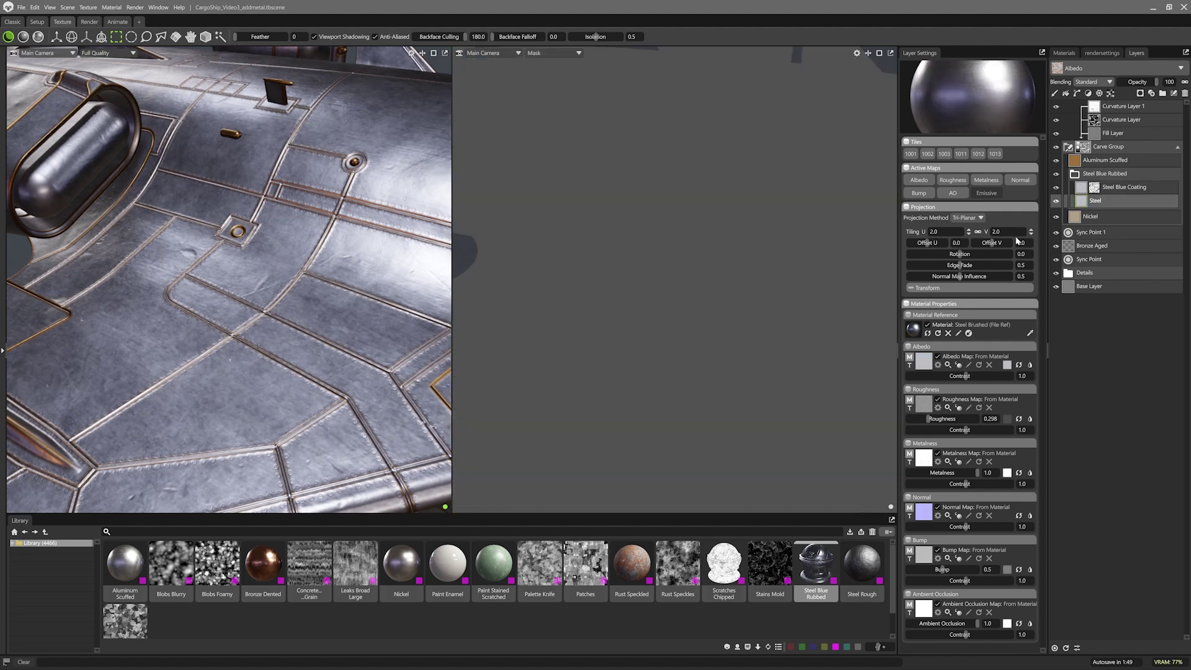
Step: Delete the Scratches layer from the Steel Blue Coating's mask
click(1094, 187)
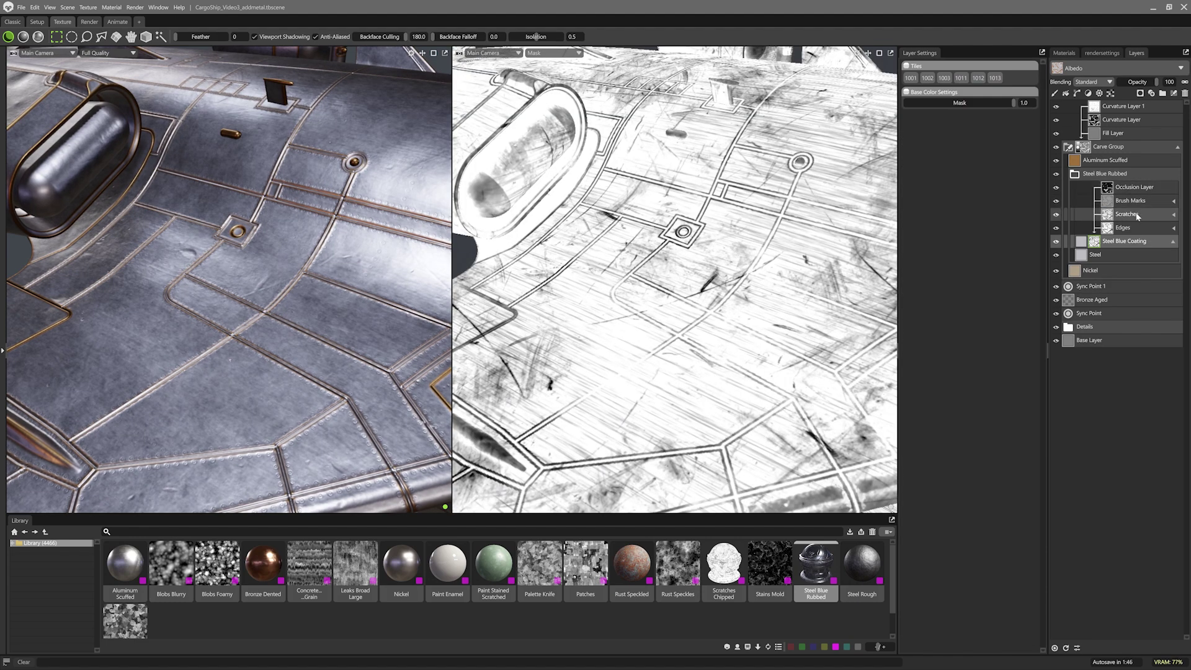
click(1127, 214)
click(1185, 94)
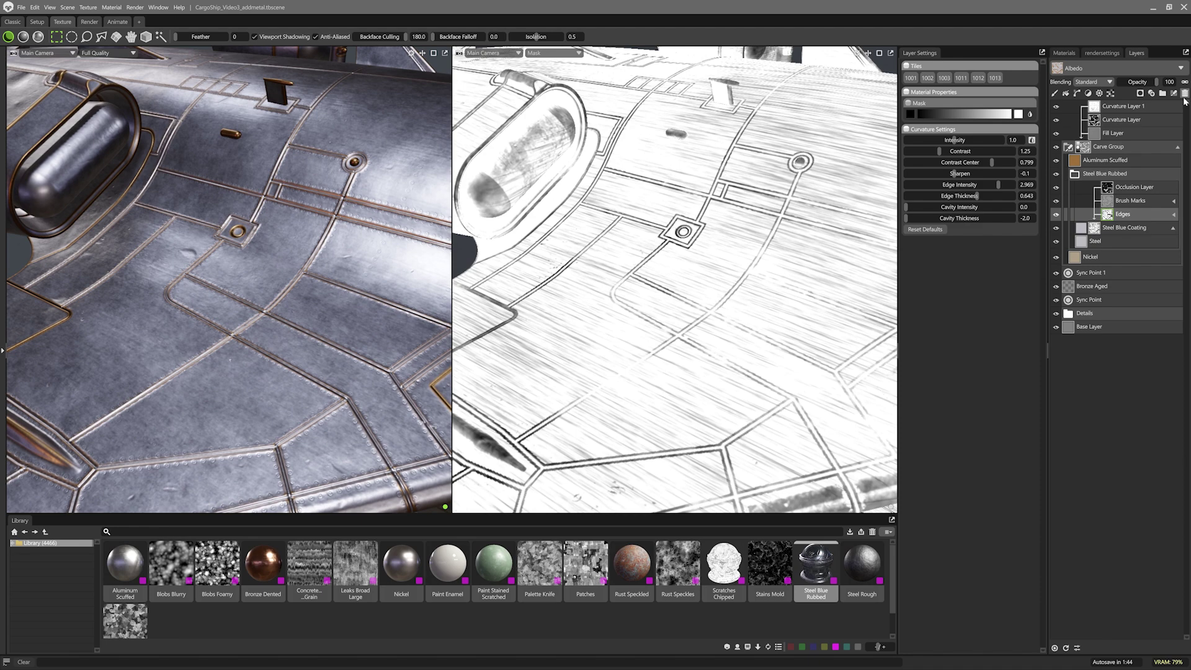
Step: In the carve group's mask, set the fill layer's Mask value to 0.0 and add a 51 px blur above the first curvature layer
click(1120, 133)
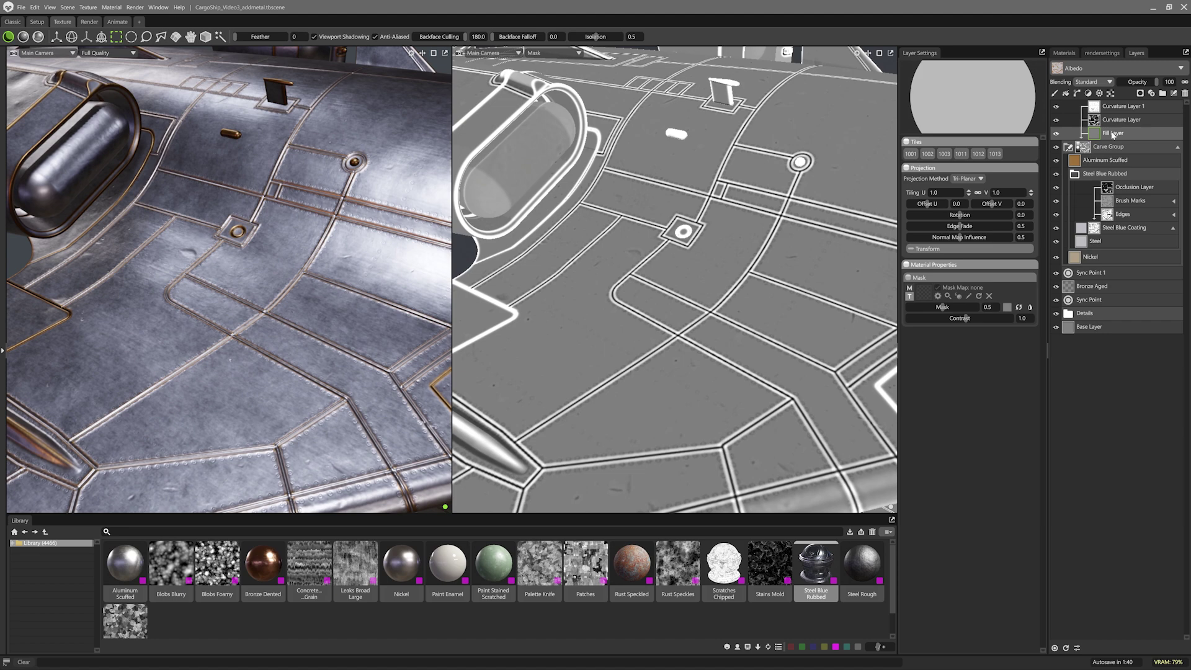
drag(925, 307, 908, 308)
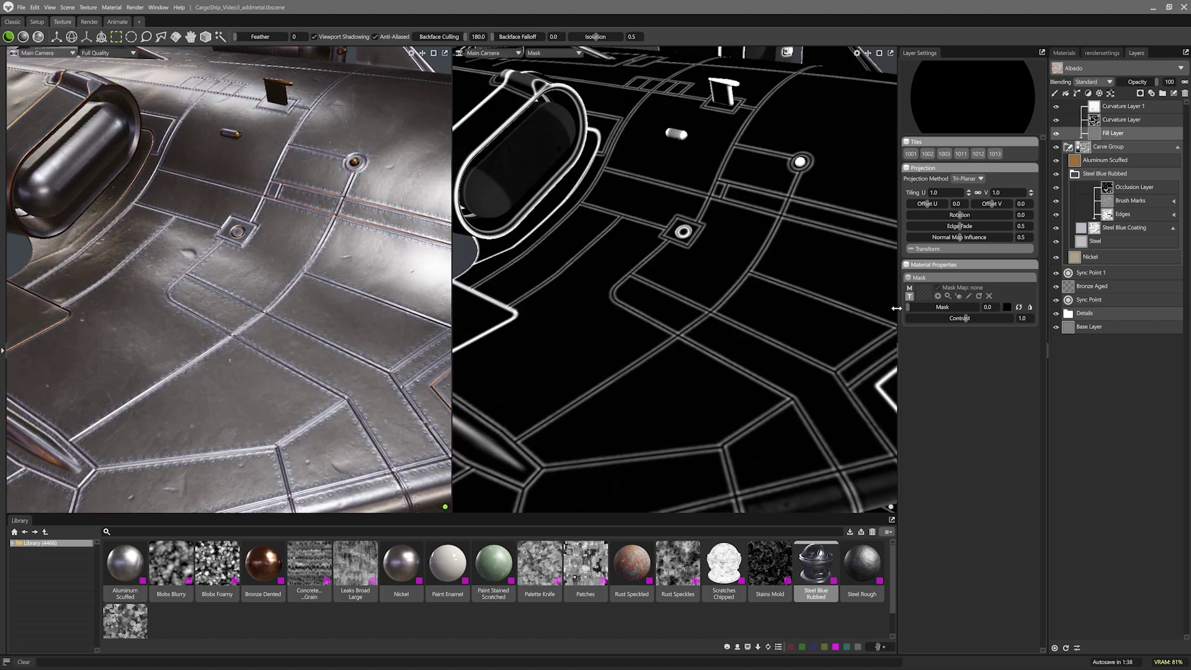
click(1094, 120)
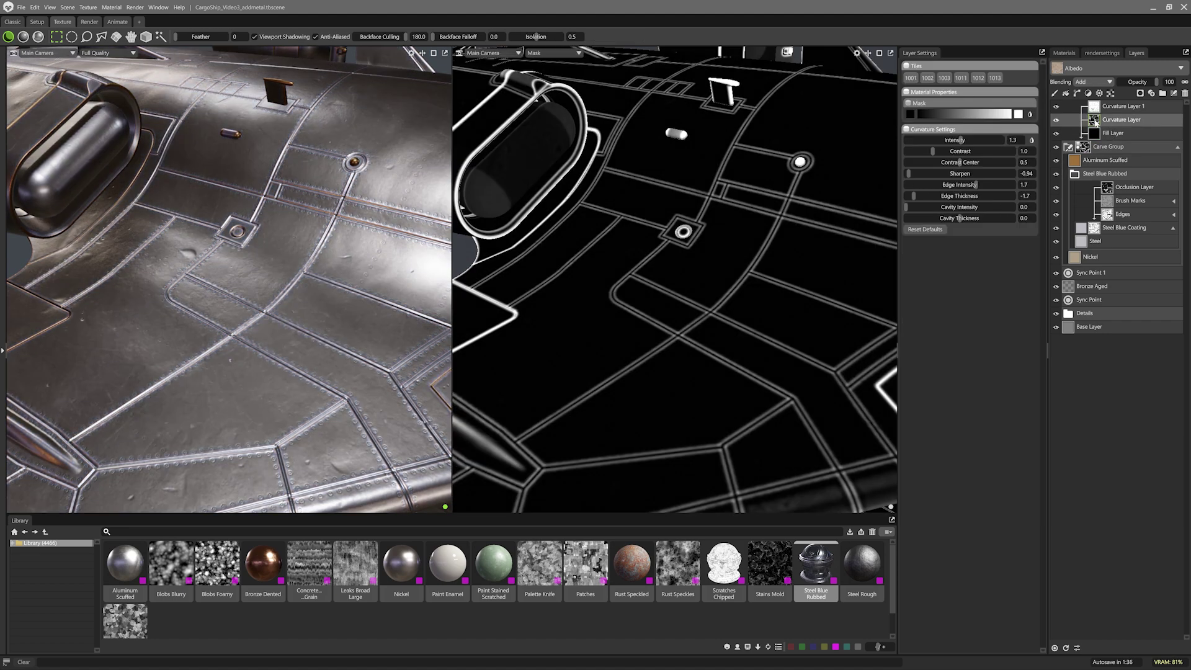
click(1089, 93)
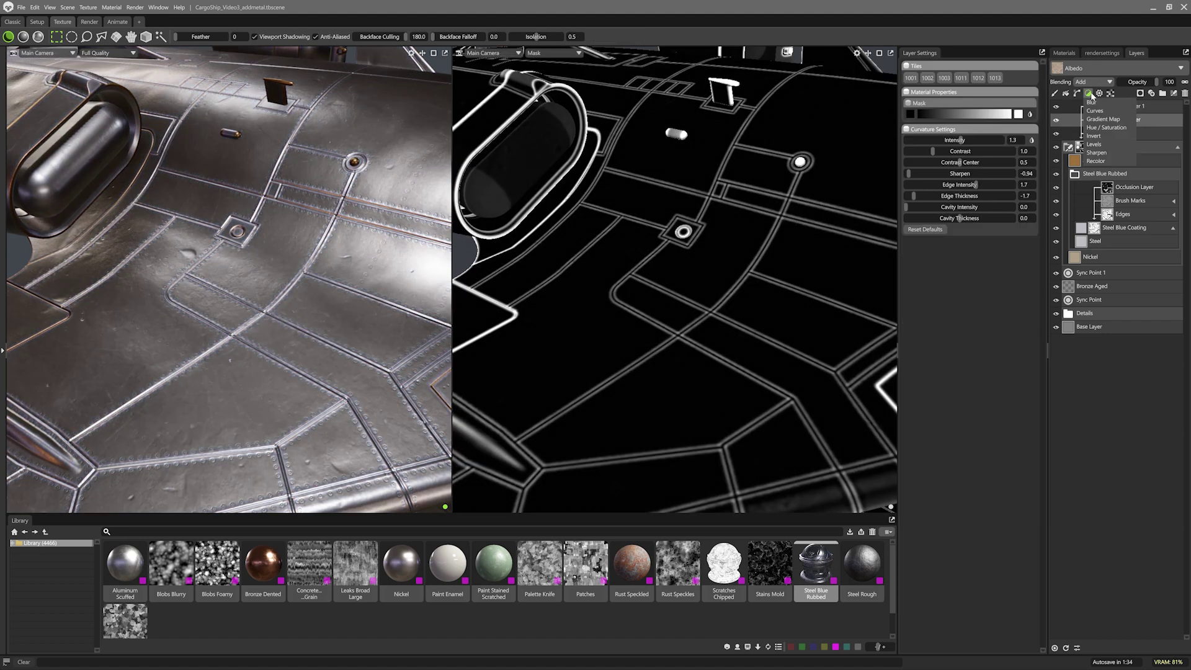
click(1090, 101)
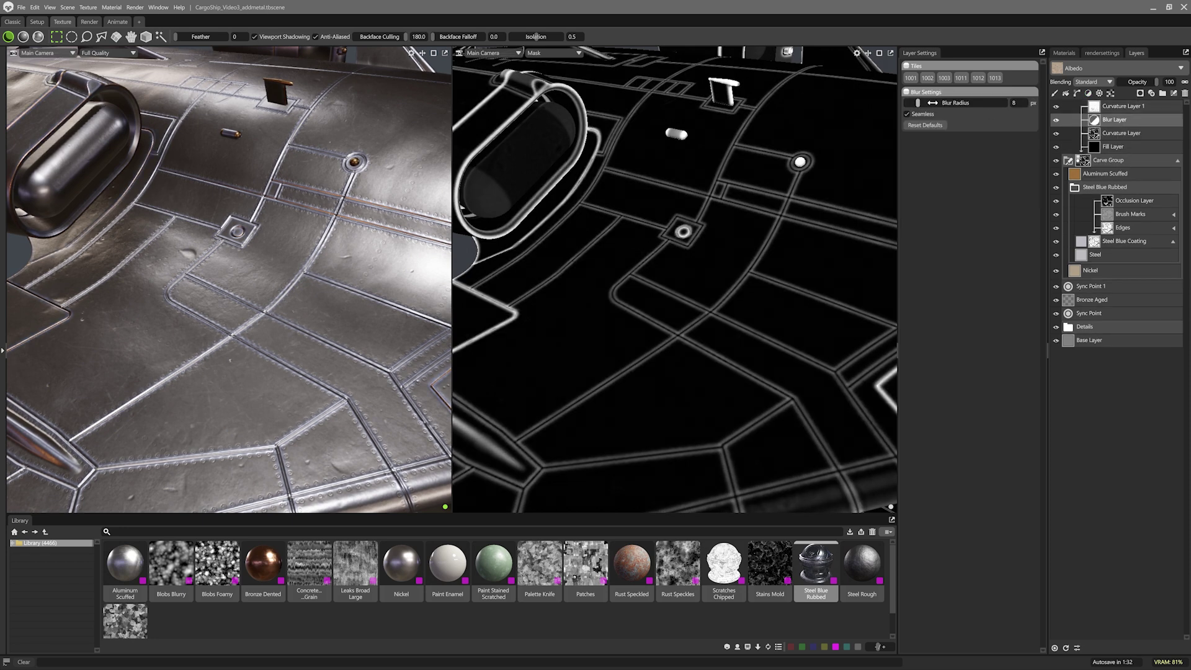
mouse_move(918, 103)
mouse_down()
mouse_move(964, 104)
mouse_move(941, 103)
mouse_up()
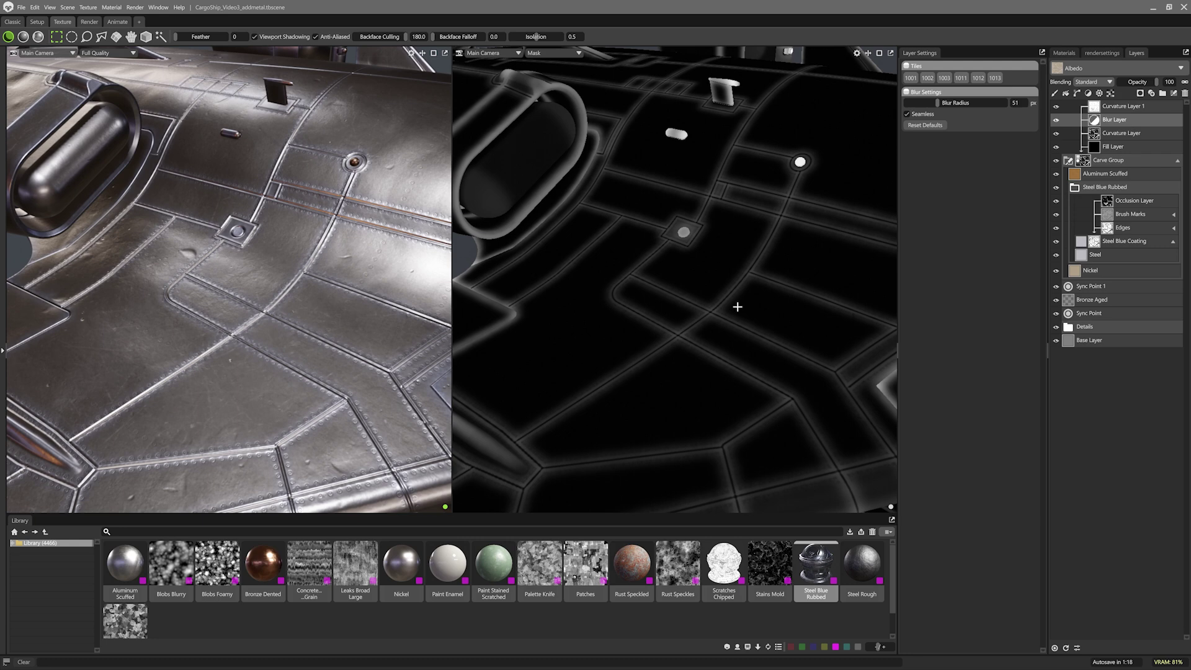
Step: Add the Blobs Blurry texture above the mask's blur layer, with tiling 10 and Overlay blending
click(170, 579)
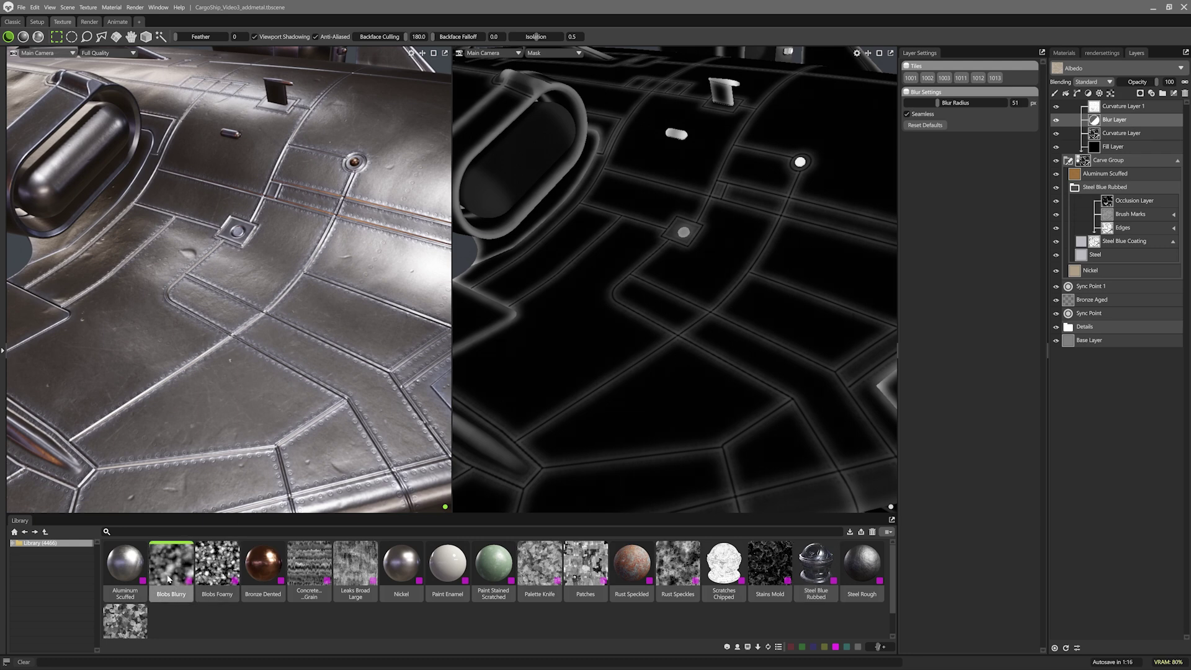
drag(169, 579, 1148, 114)
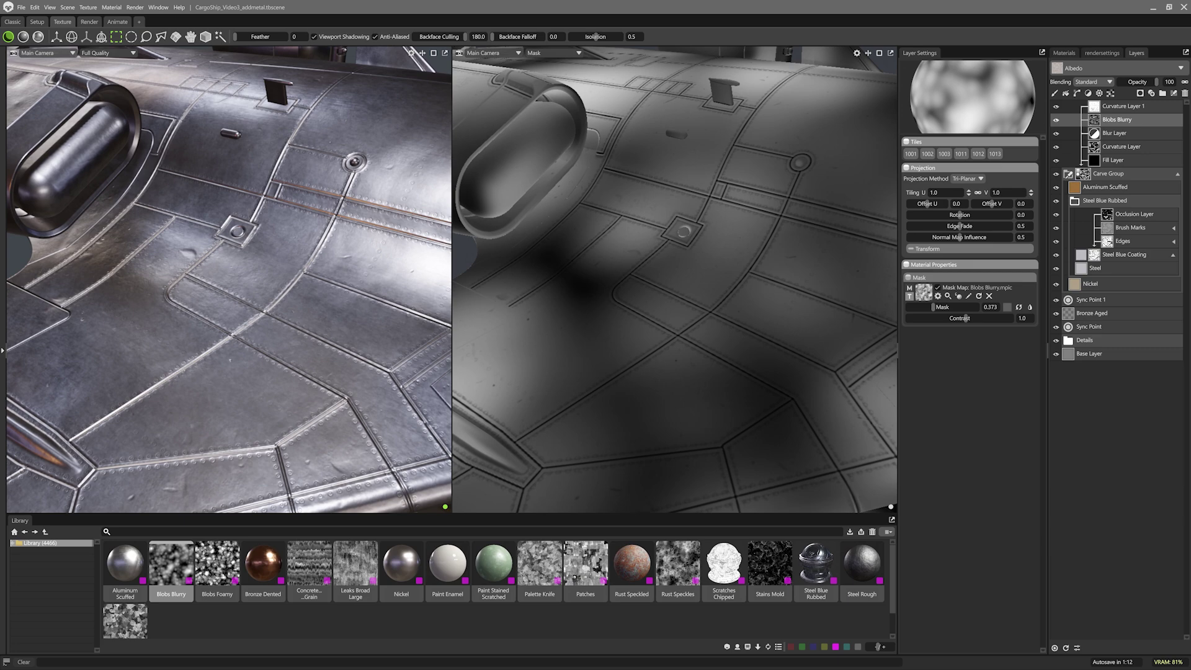
text(10)
key(Return)
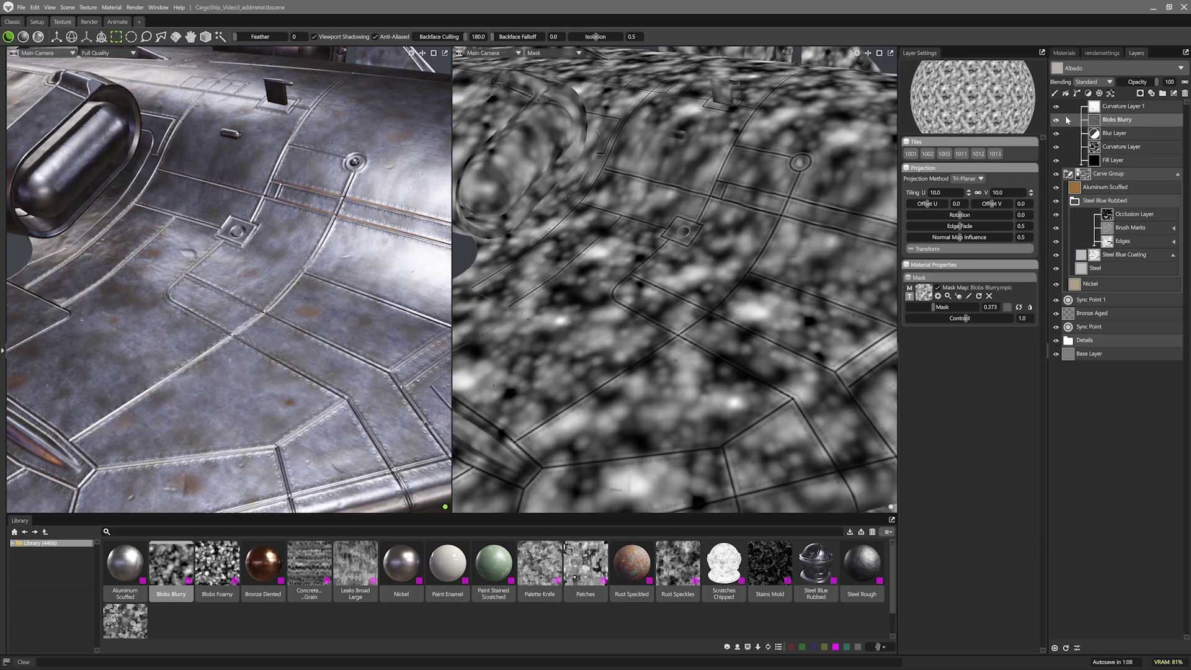
click(1095, 82)
click(1100, 118)
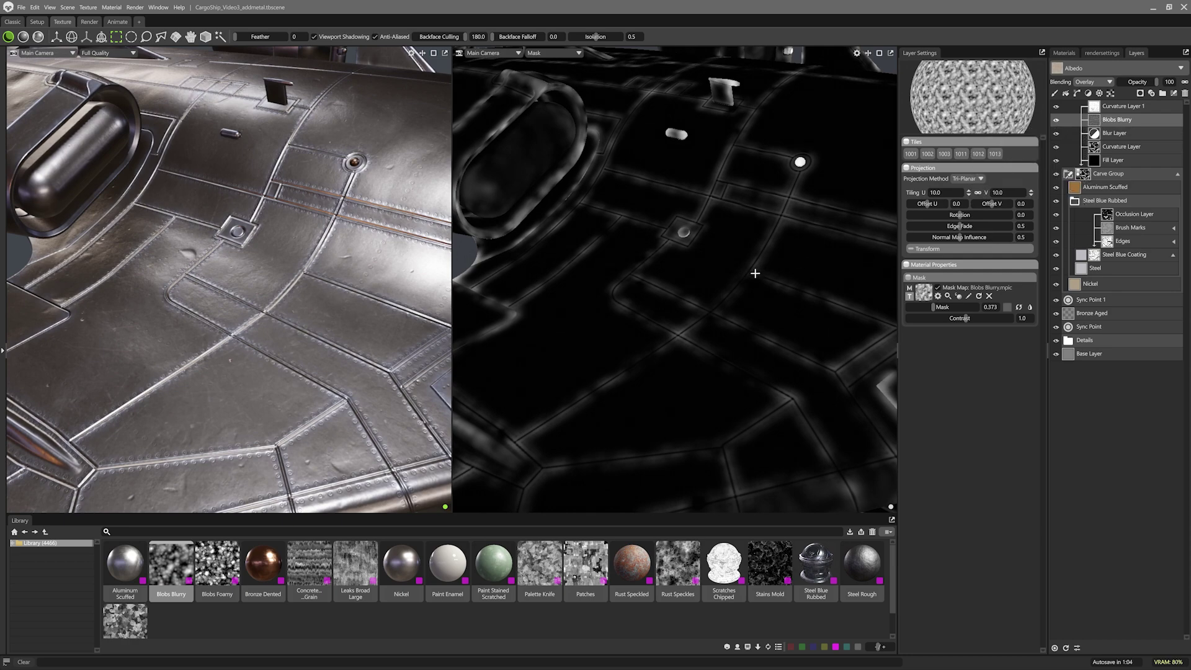
scroll(723, 324, down, 3)
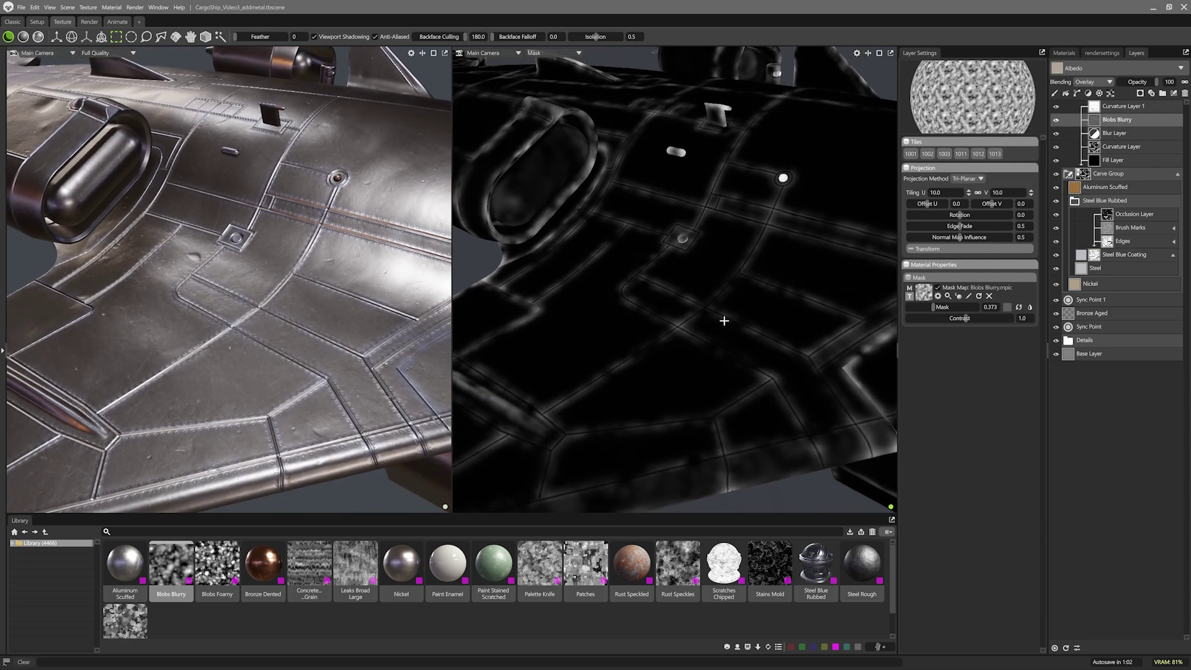
scroll(723, 321, down, 1)
alt+drag(743, 311, 732, 303)
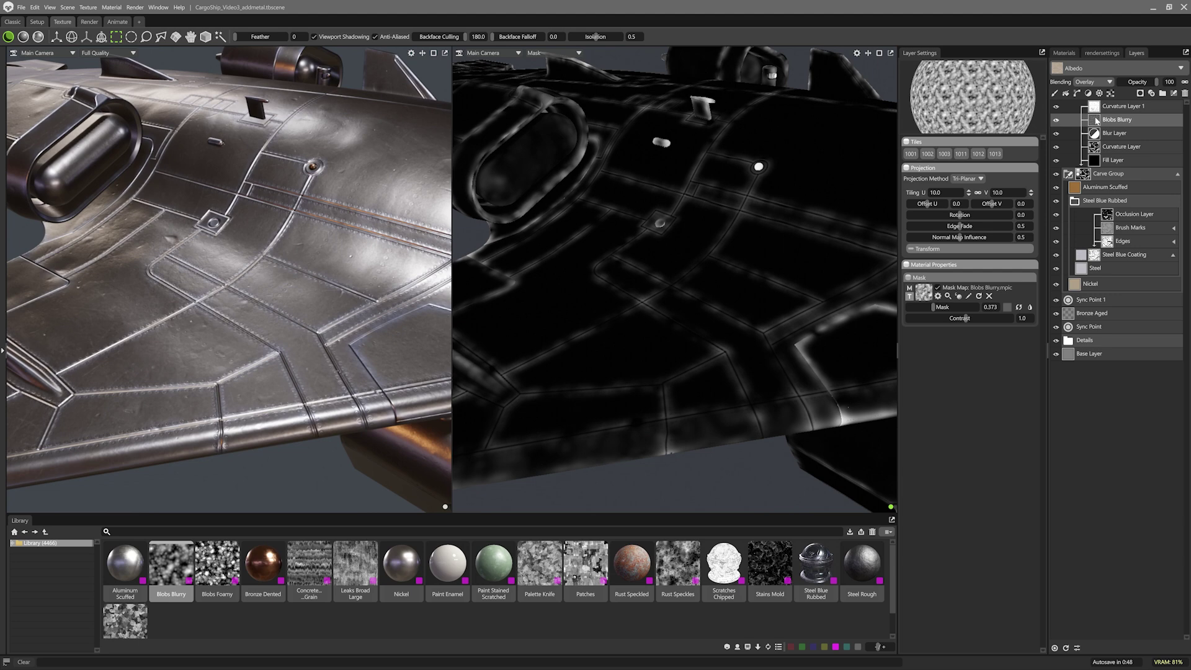
Step: Set the Blobs Blurry layer's blending to Color Dodge, its Mask value to 0.433 and its contrast to 0.851
click(1094, 82)
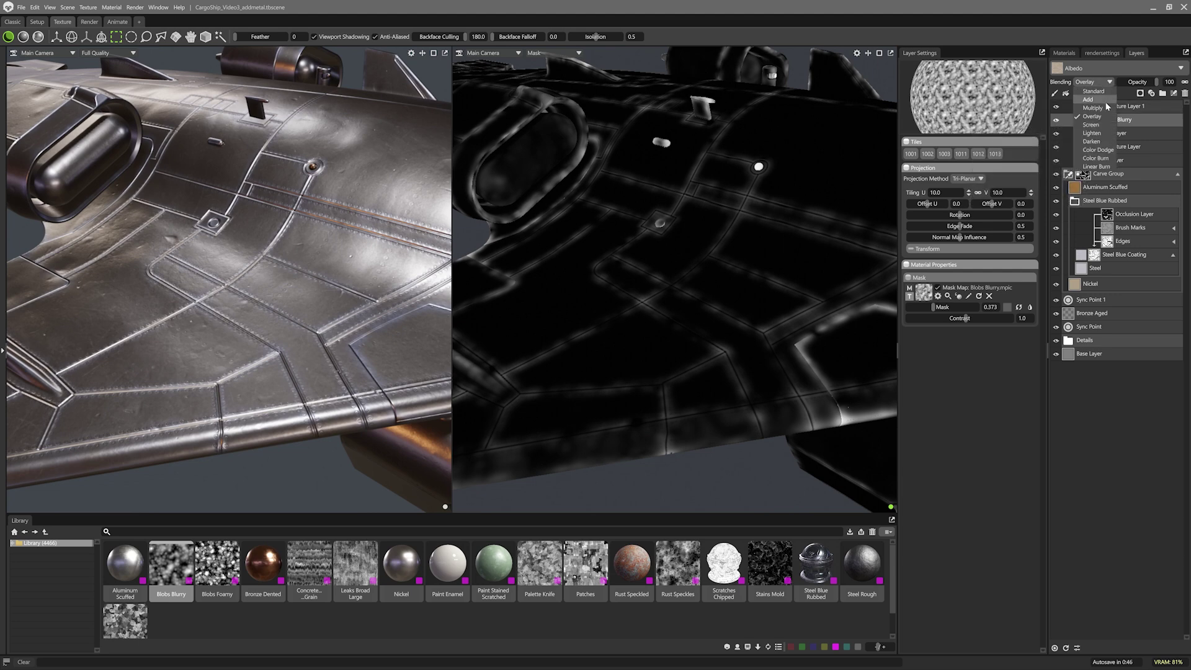
click(1098, 150)
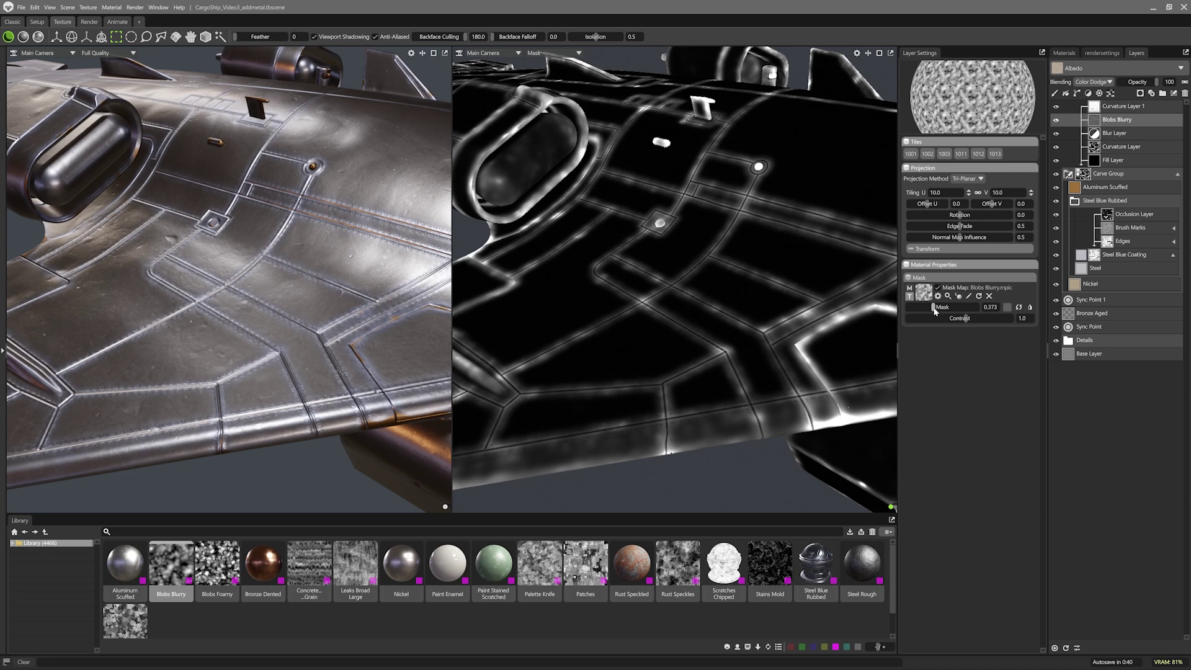
drag(934, 308, 963, 318)
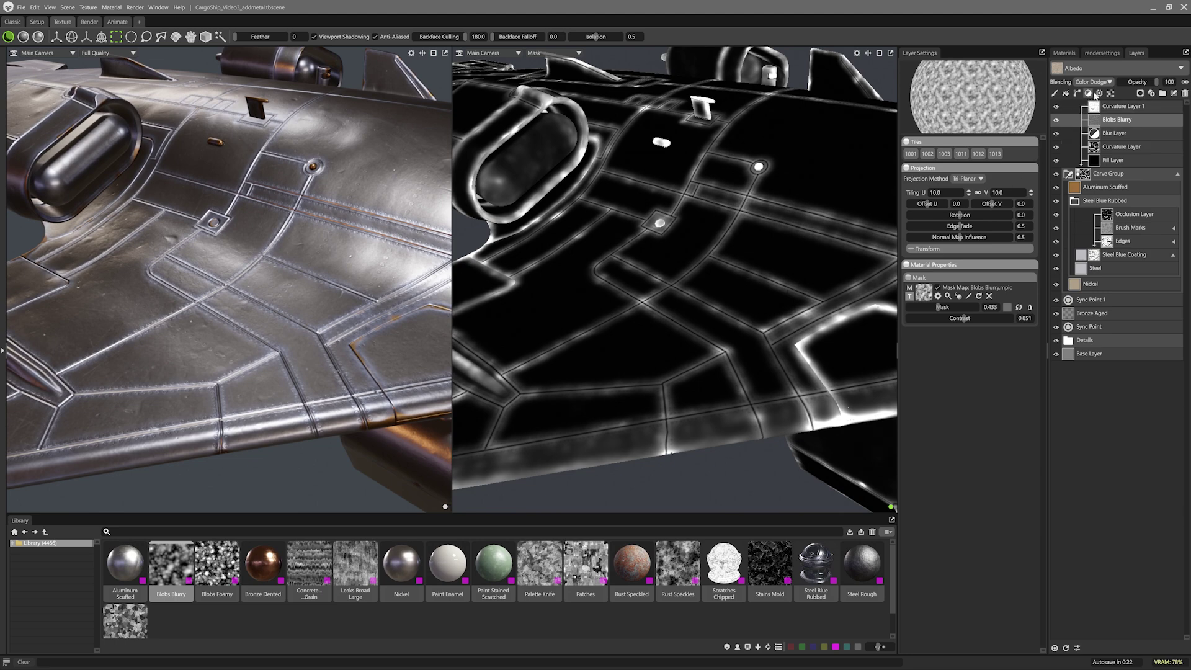
Step: Add a curvature layer above Blobs Blurry with Add blending, Cavity Intensity 0.0 and Edge Thickness -0.69
click(1100, 94)
click(1110, 115)
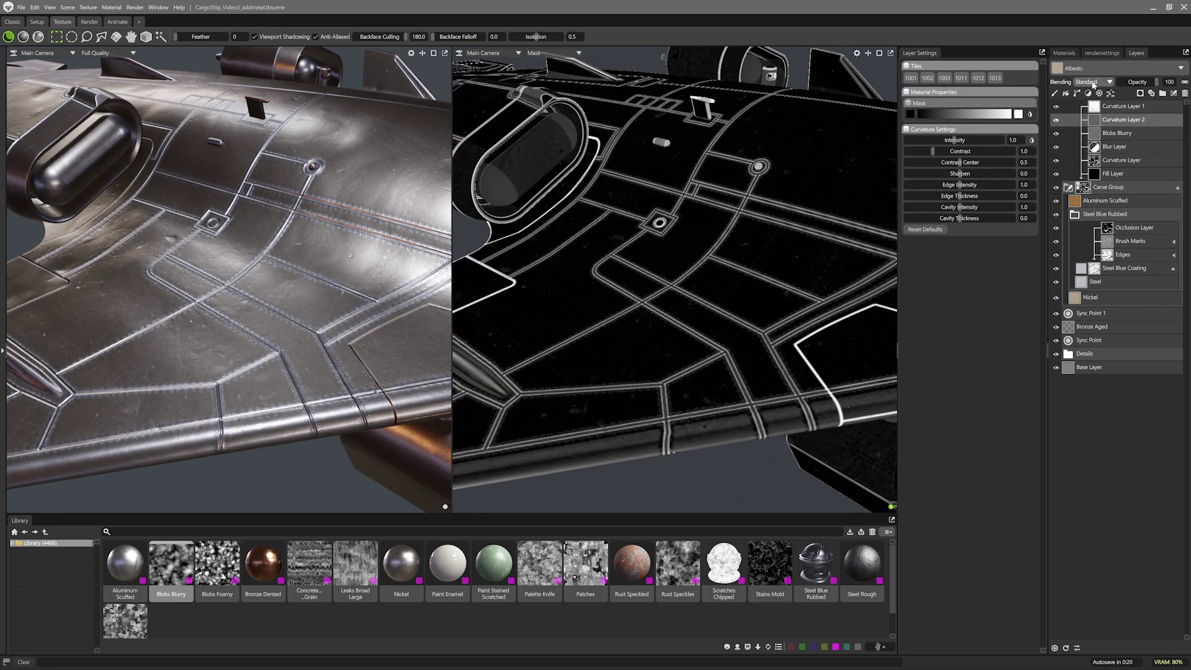
click(1095, 81)
click(1092, 102)
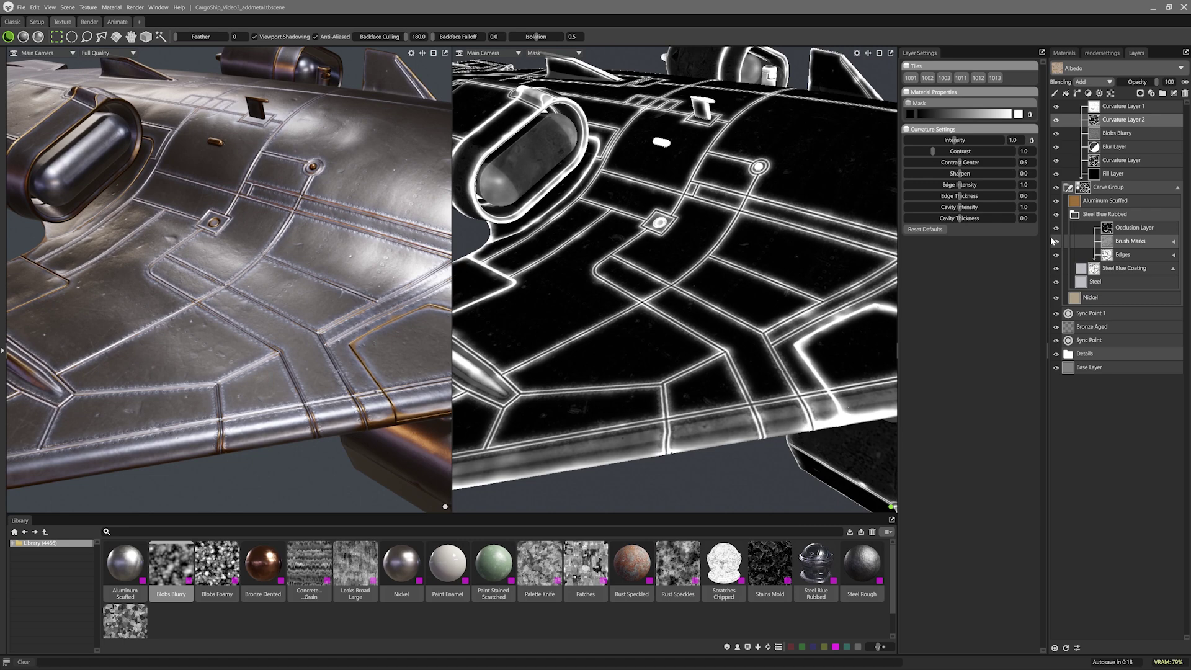
mouse_move(958, 207)
mouse_down()
mouse_move(894, 208)
mouse_move(941, 197)
mouse_up()
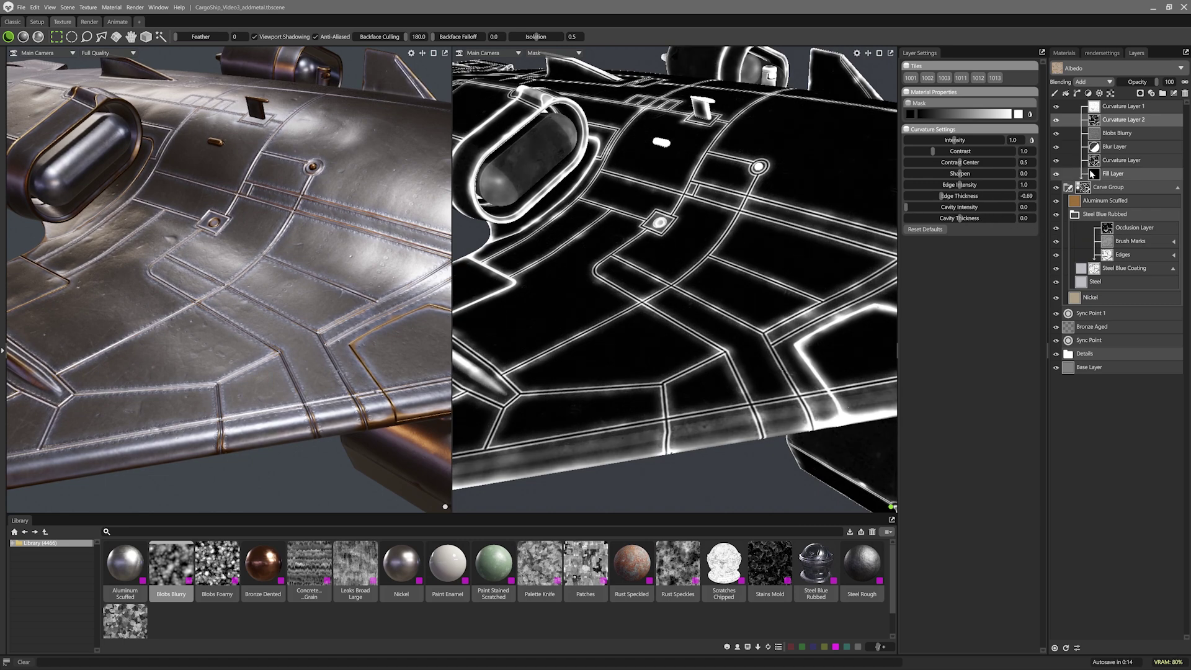
Step: Add a blur layer with a 106 px radius above the second curvature layer in the carve group's mask
click(1088, 94)
click(1096, 106)
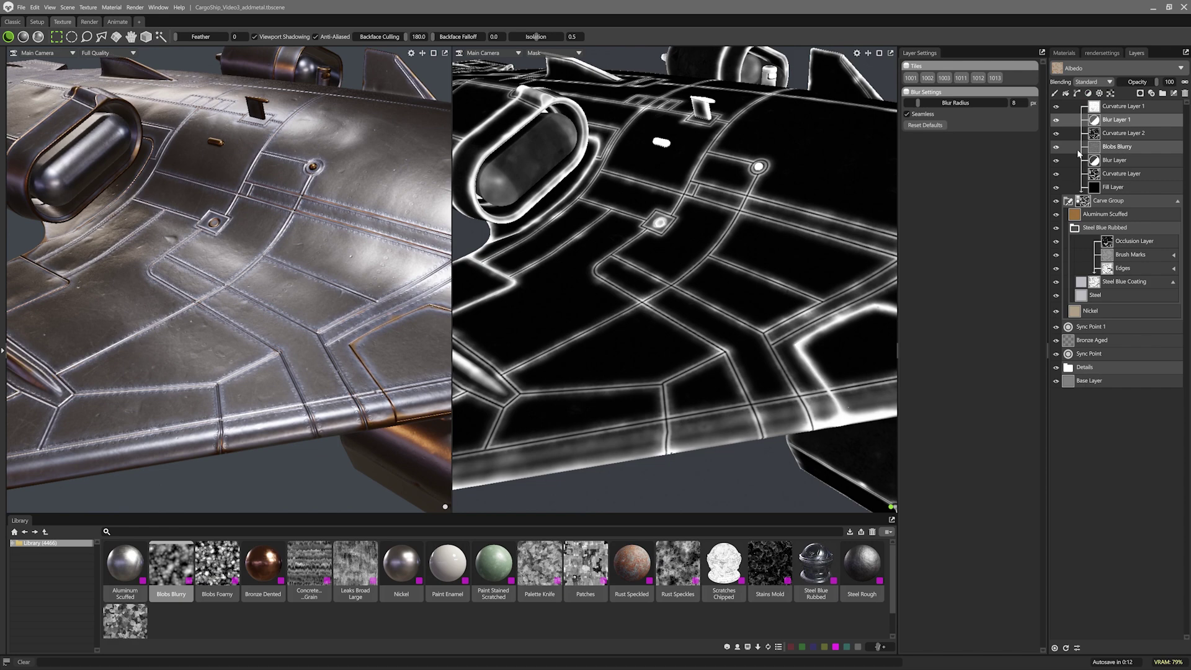
mouse_move(956, 103)
mouse_down()
mouse_move(945, 103)
mouse_move(955, 103)
mouse_up()
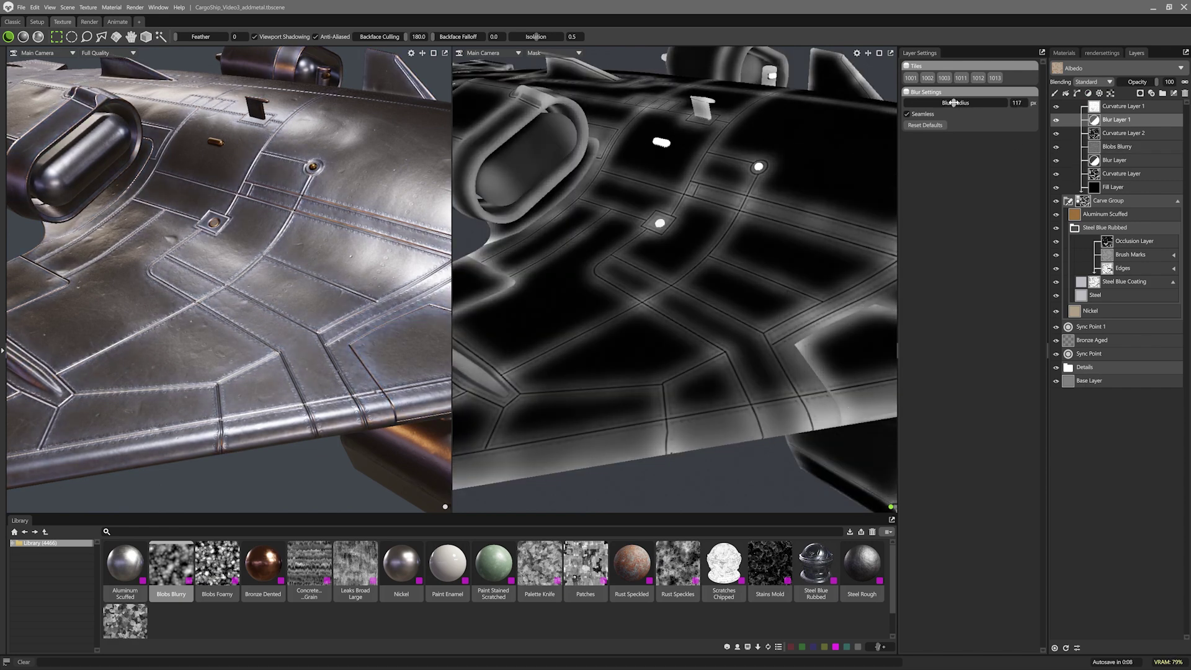
click(1117, 107)
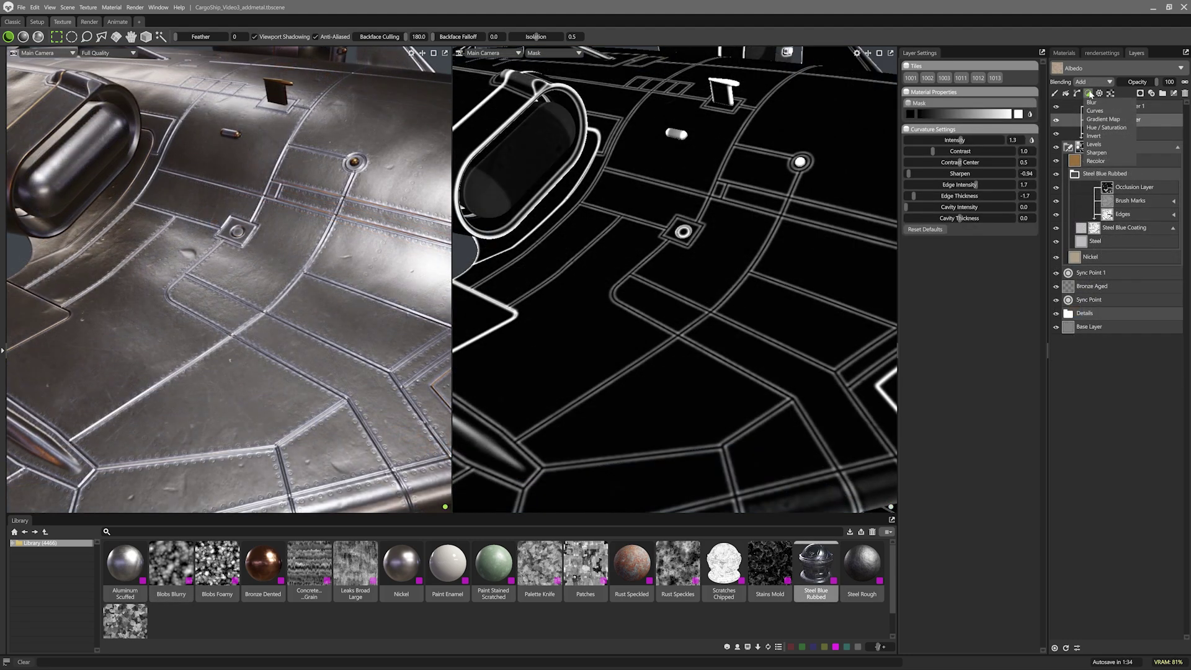
Step: Add a blur layer above the mask's first curvature layer and increase its blur radius
click(1089, 93)
click(1092, 103)
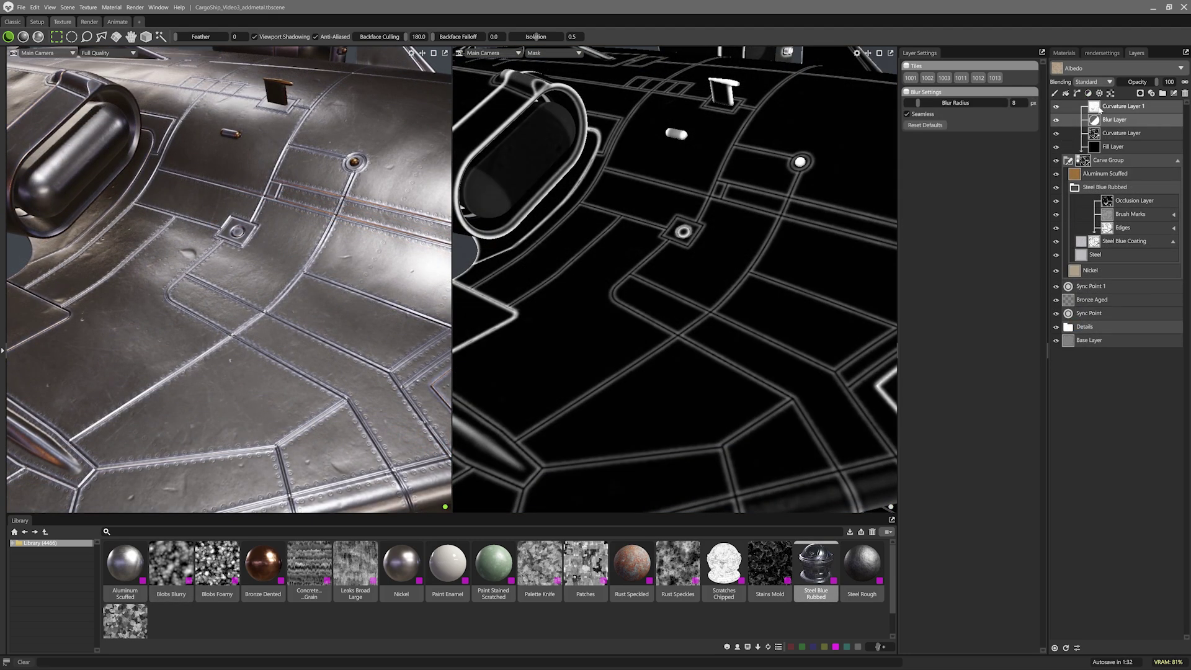
mouse_move(934, 103)
mouse_down()
mouse_move(961, 103)
mouse_move(941, 103)
mouse_up()
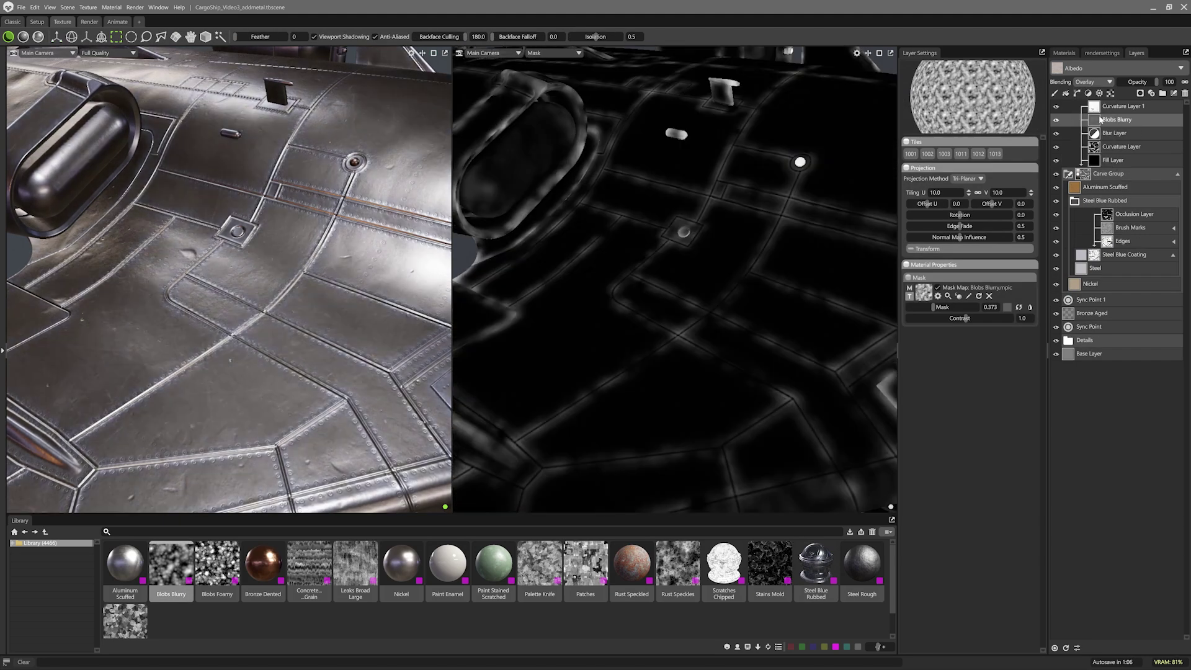
Step: Change the blending mode of the mask's Blobs Blurry layer to Color Dodge
scroll(727, 325, down, 4)
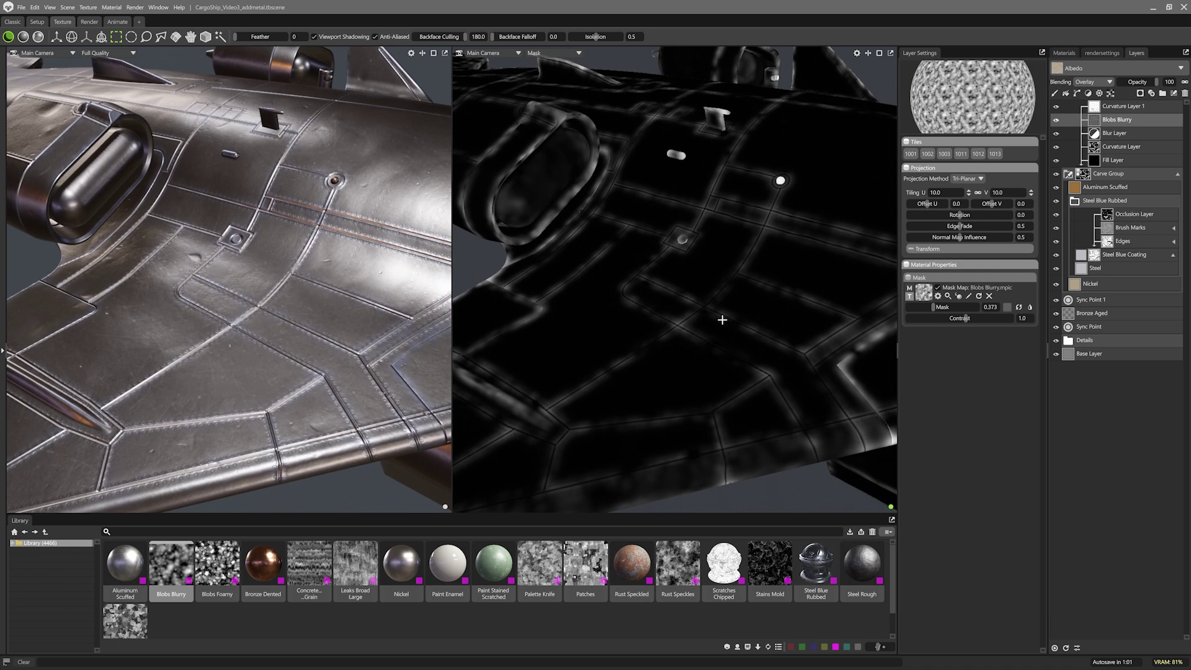
alt+drag(740, 314, 733, 302)
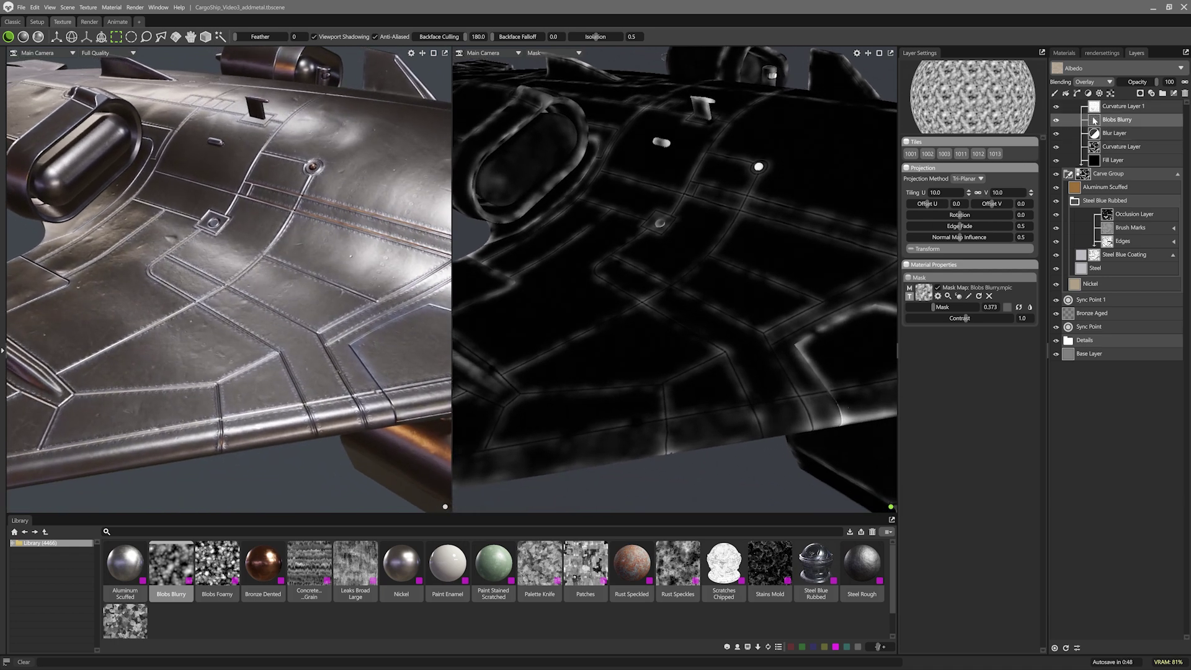
click(1093, 81)
click(1104, 151)
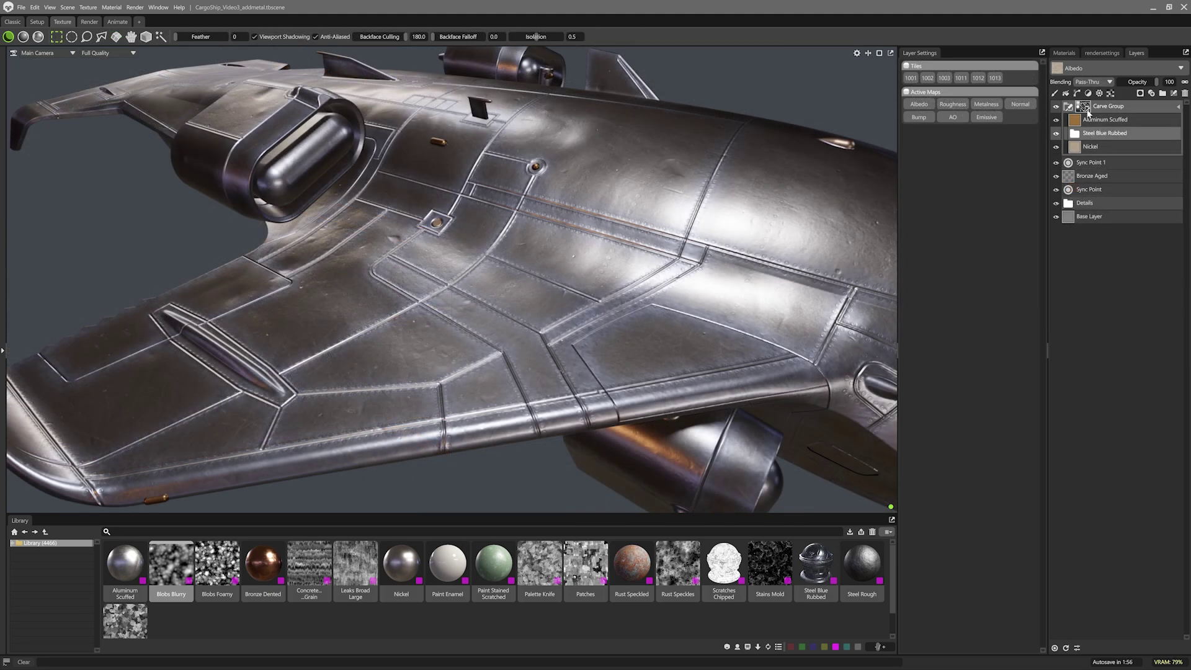
Step: Select the carve group and examine how its metals blend across the wing, engine and fuselage panels
click(1087, 111)
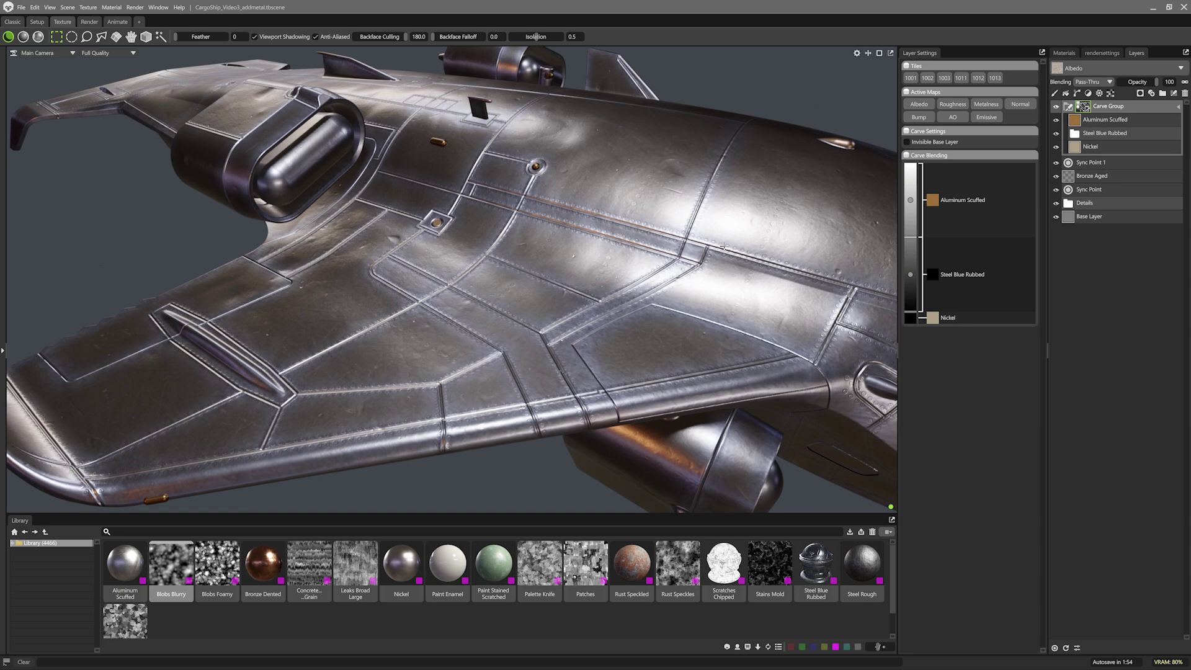
mouse_move(718, 248)
alt+mouse_down()
mouse_move(775, 253)
mouse_move(703, 242)
alt+mouse_up()
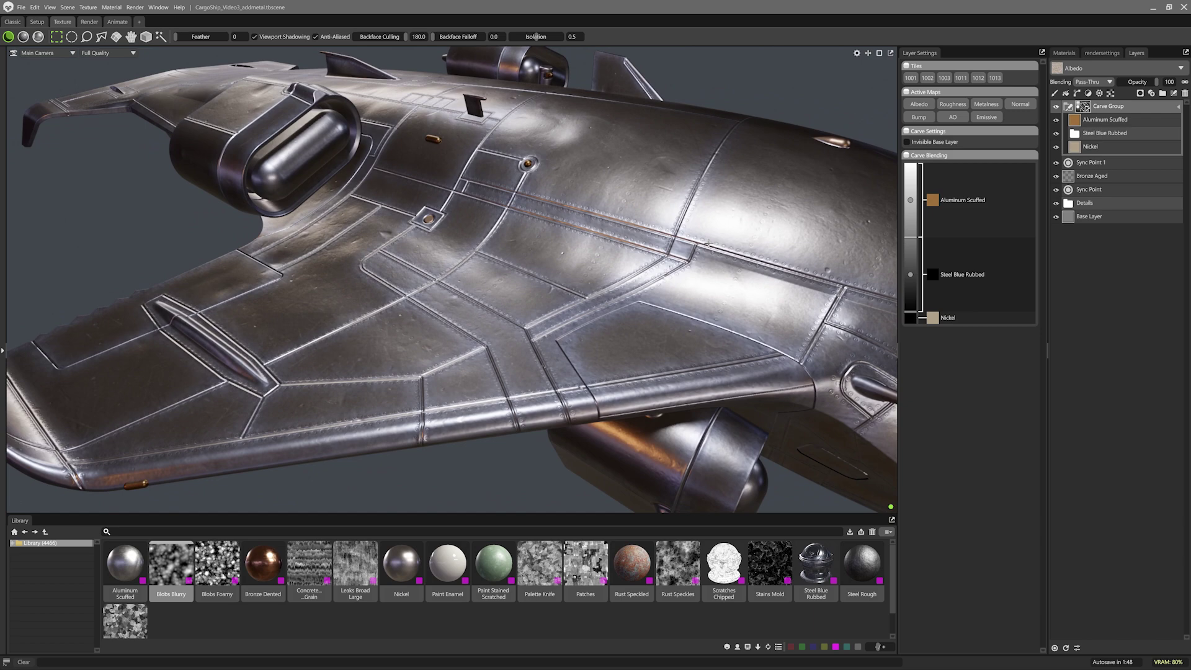
alt+drag(708, 244, 757, 280)
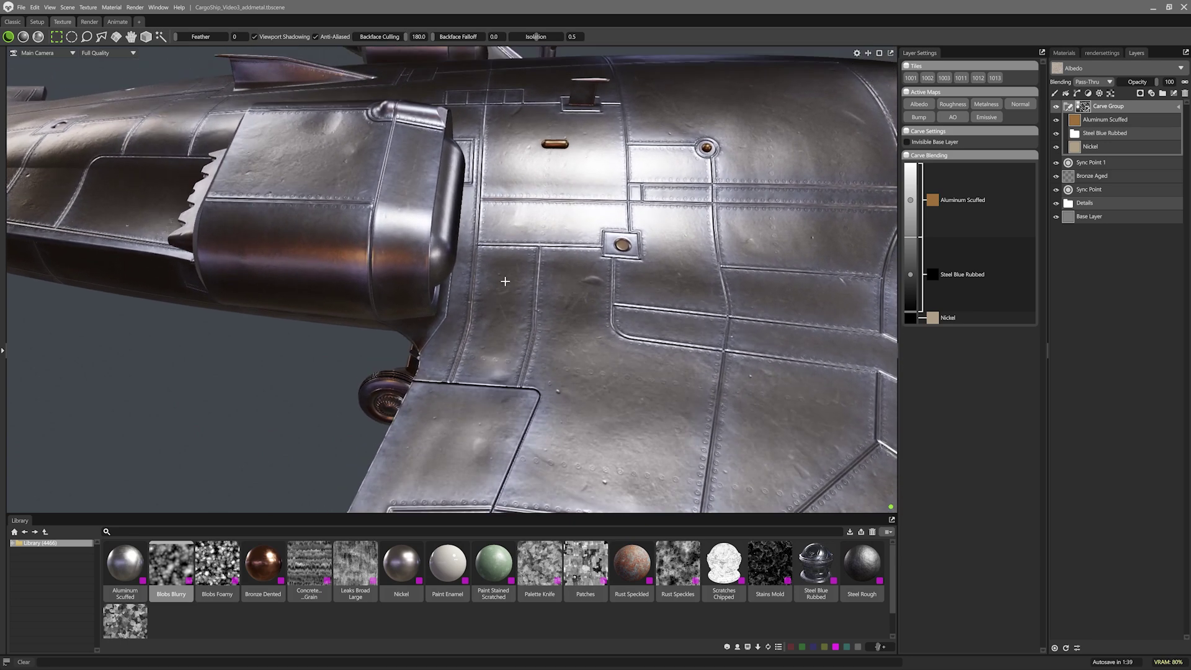
alt+drag(497, 278, 476, 285)
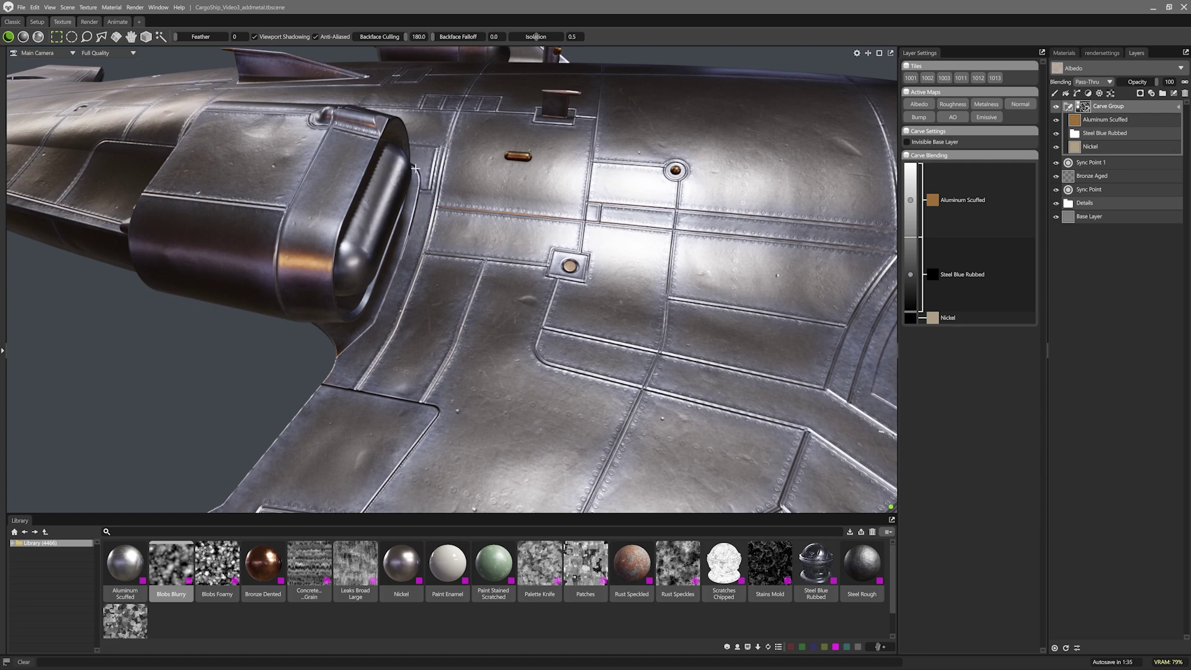
alt+right_drag(553, 335, 550, 324)
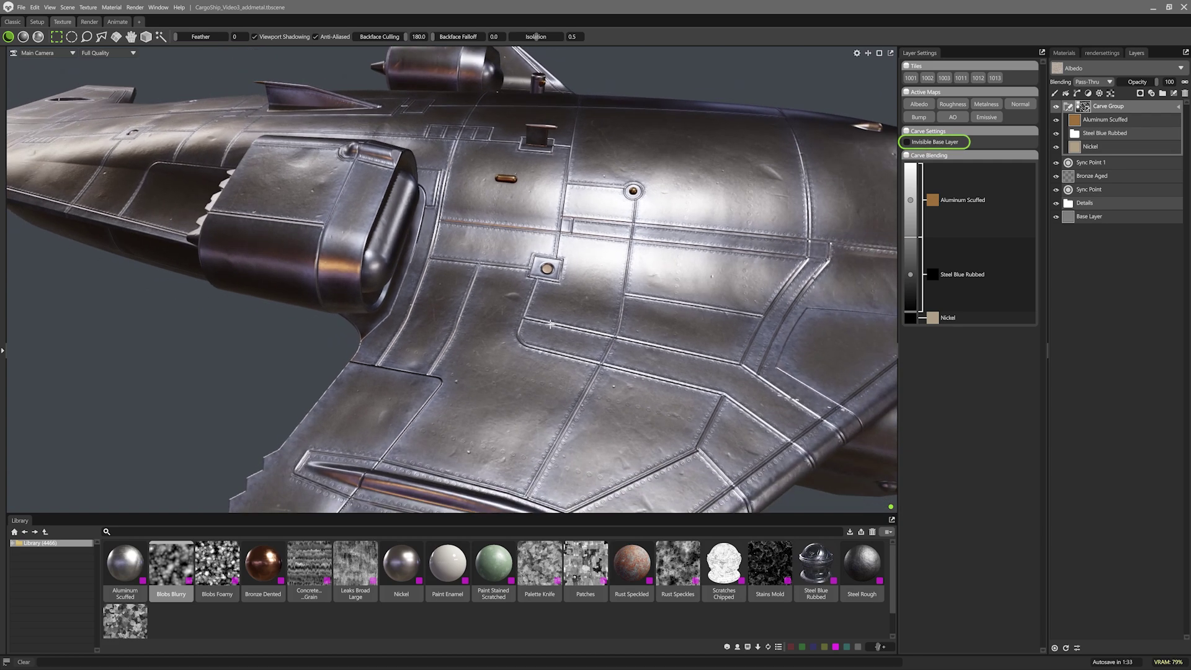
mouse_move(552, 335)
alt+mouse_down()
mouse_move(614, 340)
mouse_move(600, 295)
alt+mouse_up()
alt+right_drag(600, 294, 617, 318)
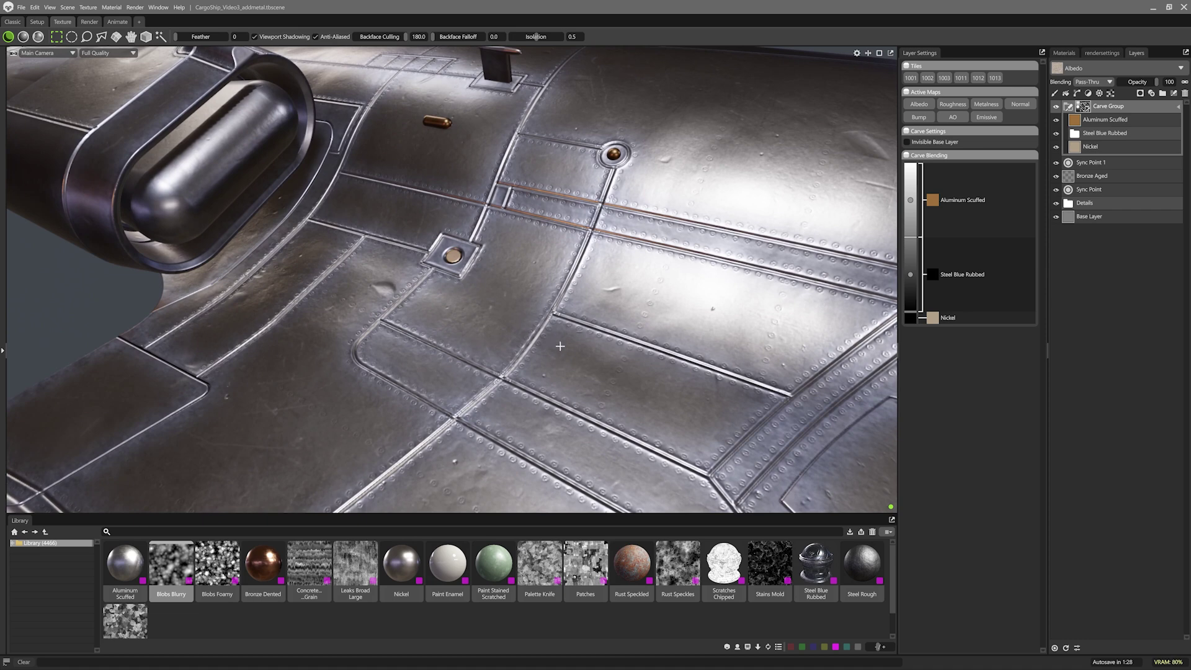
Step: Set the normal map contrast of the Rivets layer in the Details group to 1 and update both sync points
click(1069, 203)
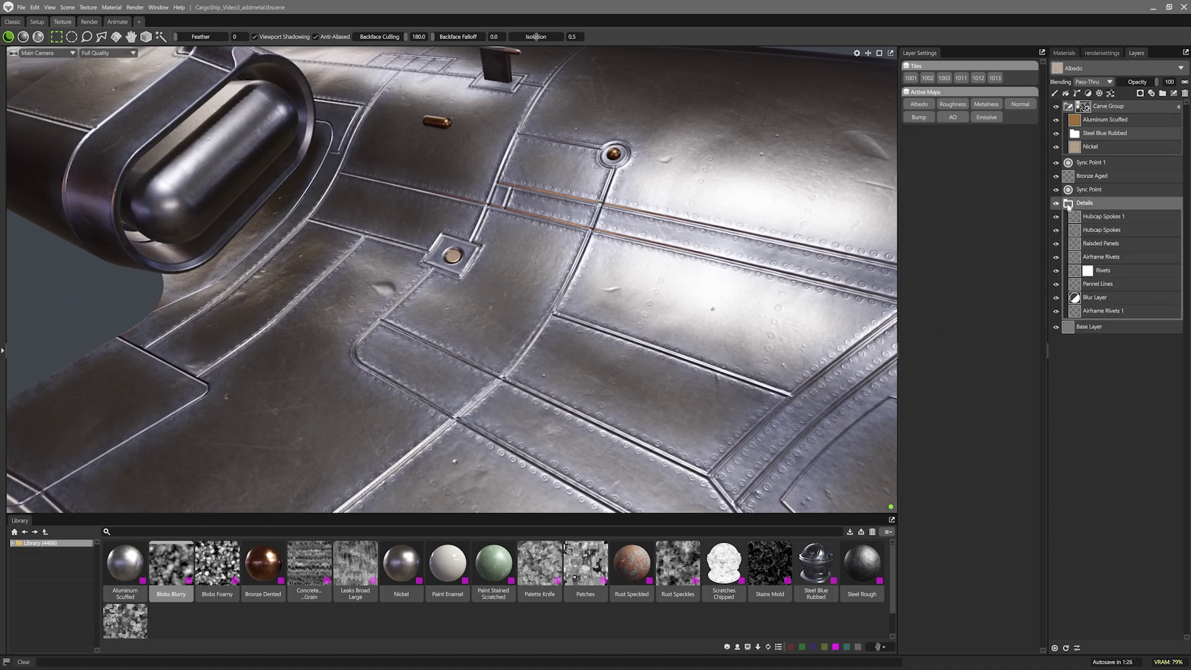
click(1076, 272)
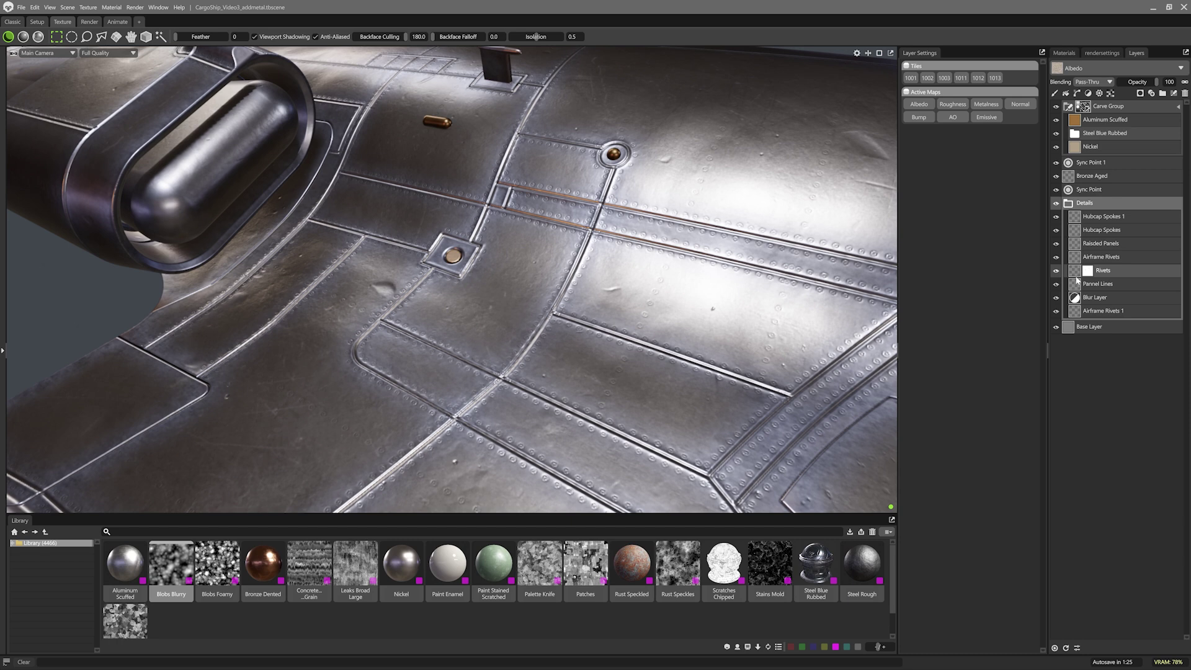
scroll(991, 513, down, 2)
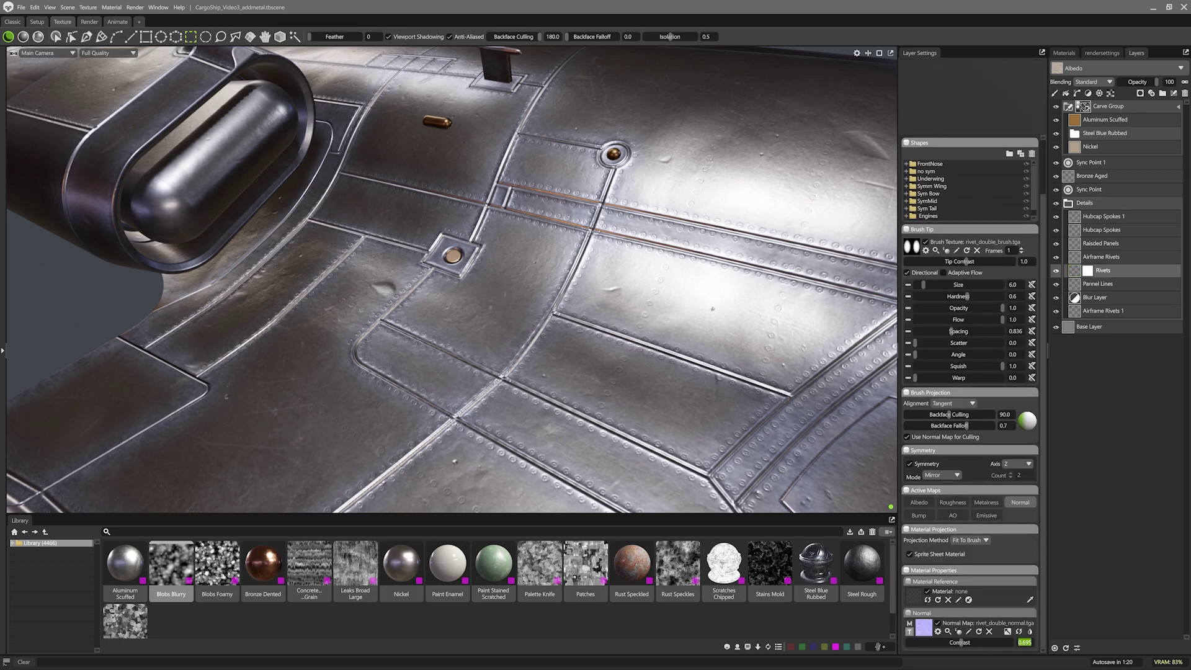
text(1)
key(Return)
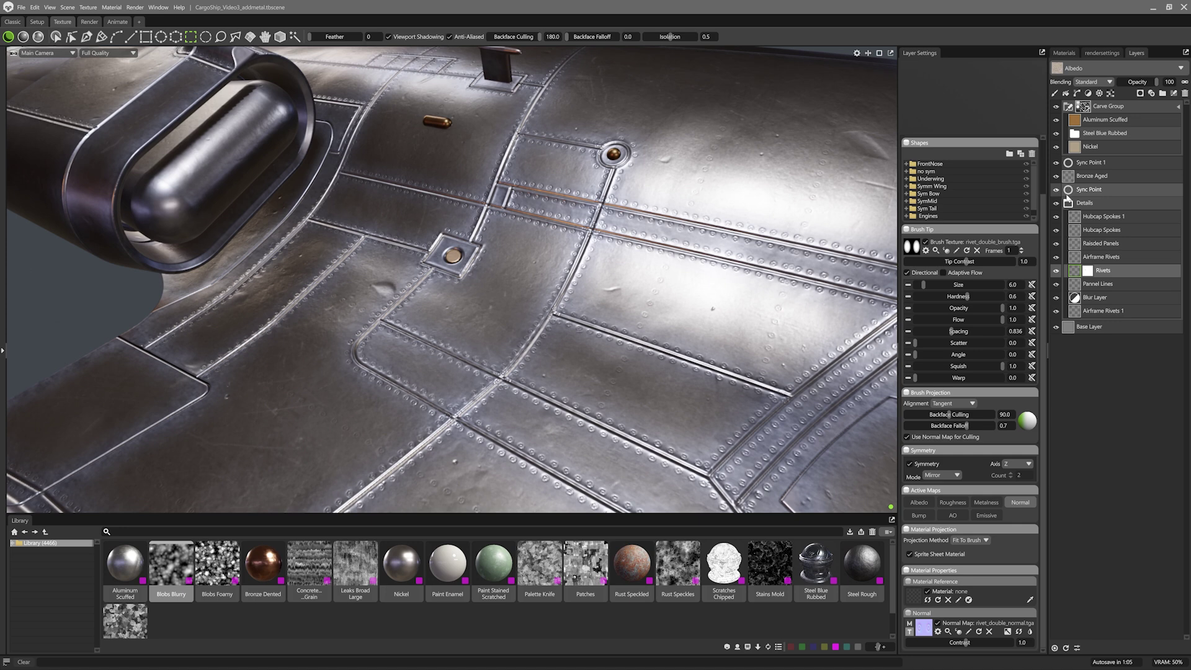
click(1071, 166)
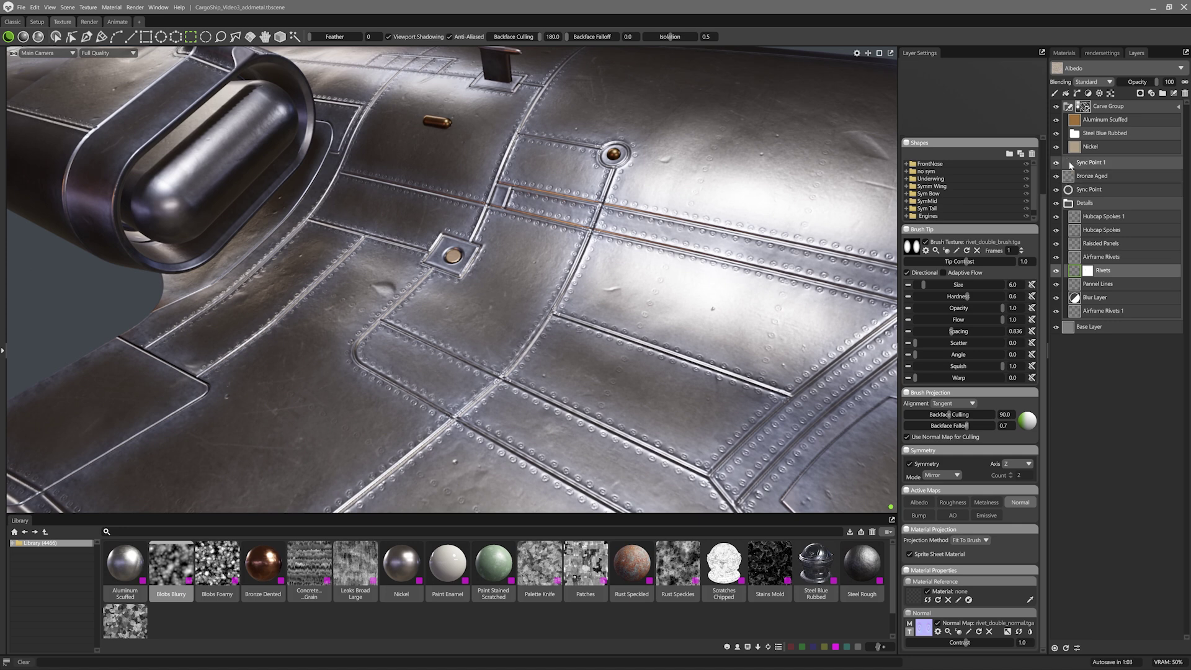
click(1068, 162)
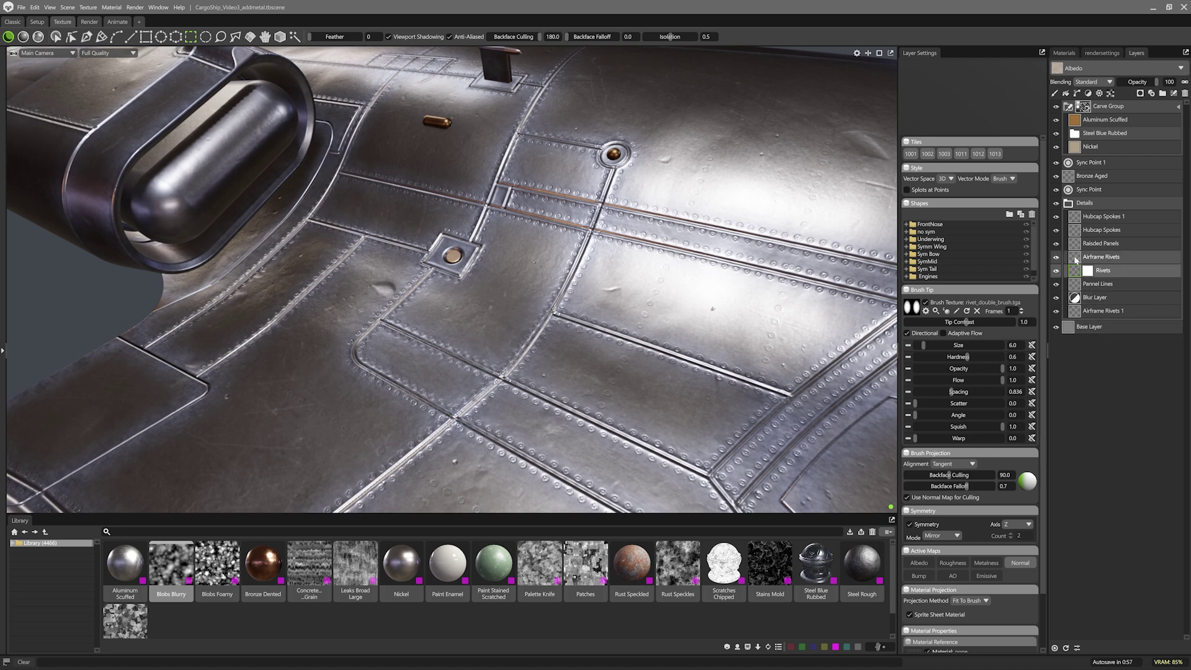
Step: Set the brush size of the Airframe Rivets layer to 8
click(1101, 257)
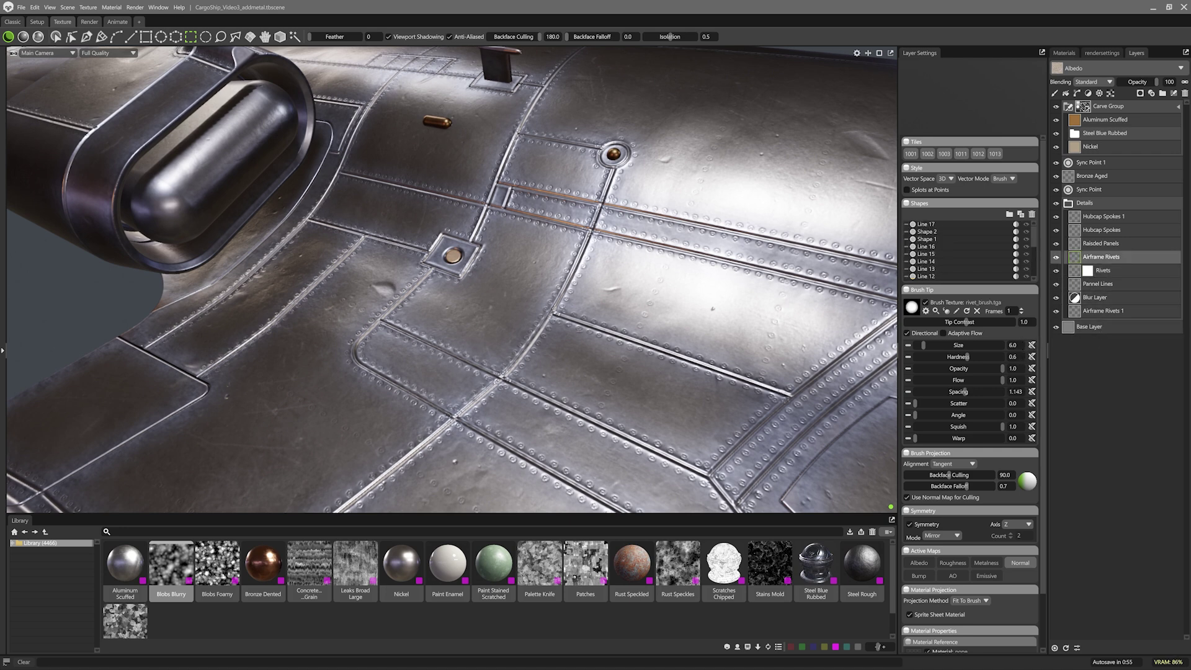
click(1022, 345)
text(8)
Step: Set the brush size of the Rivets layer to 7 and update the sync points
click(1083, 271)
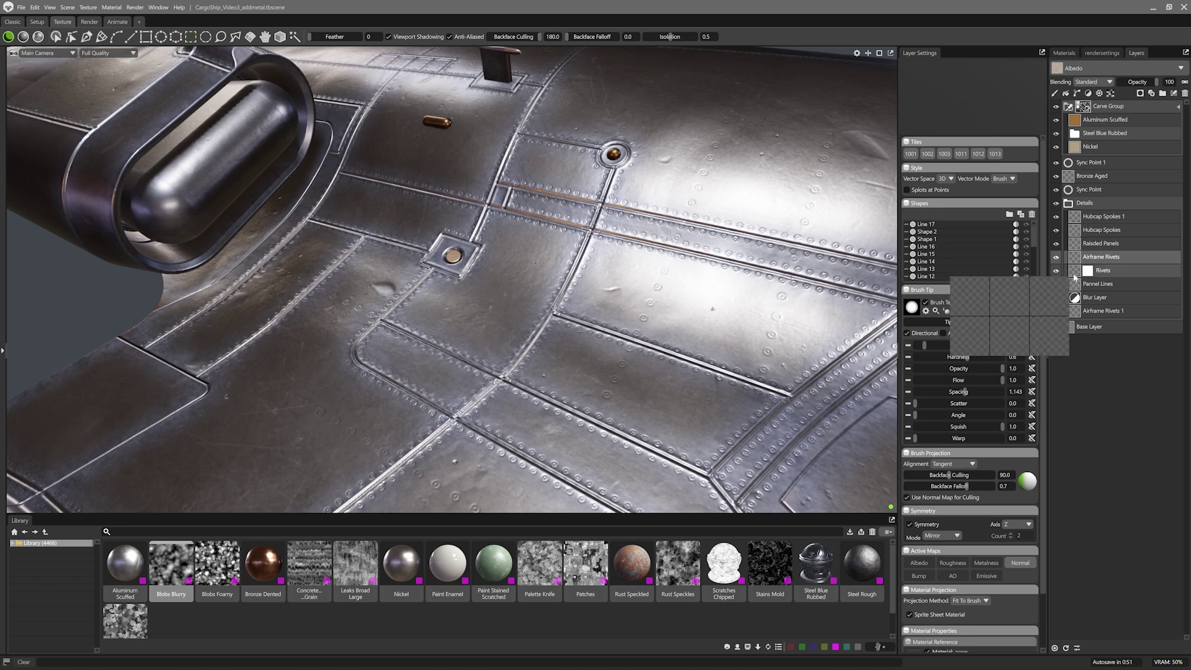
click(1013, 345)
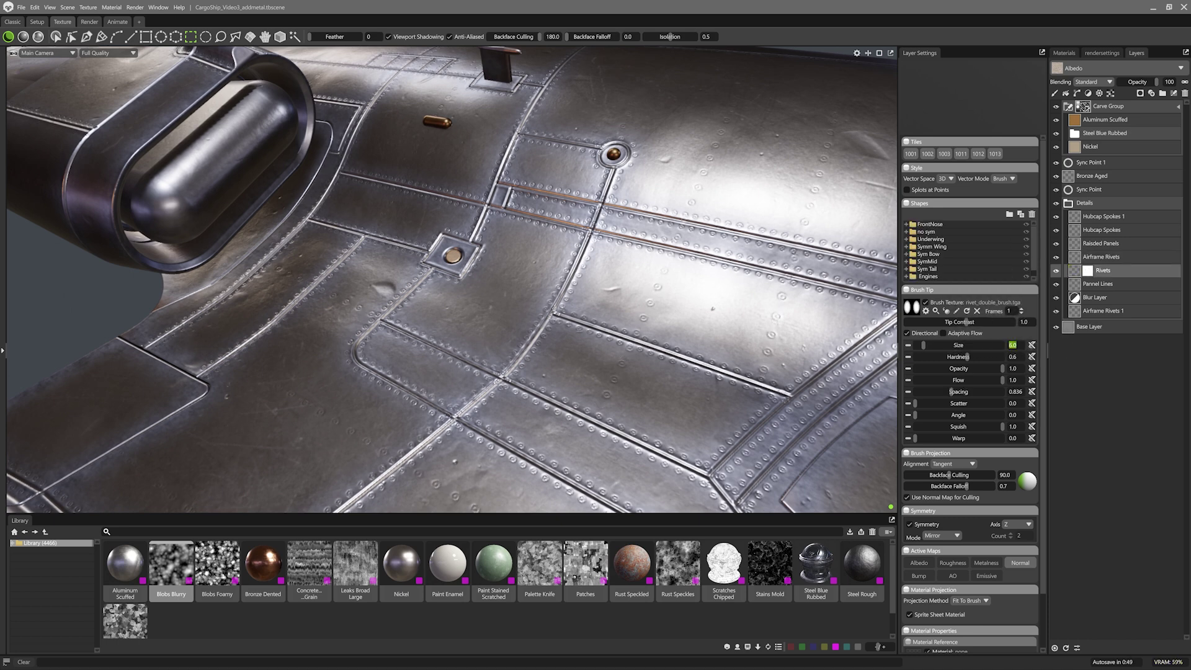
text(7)
key(Return)
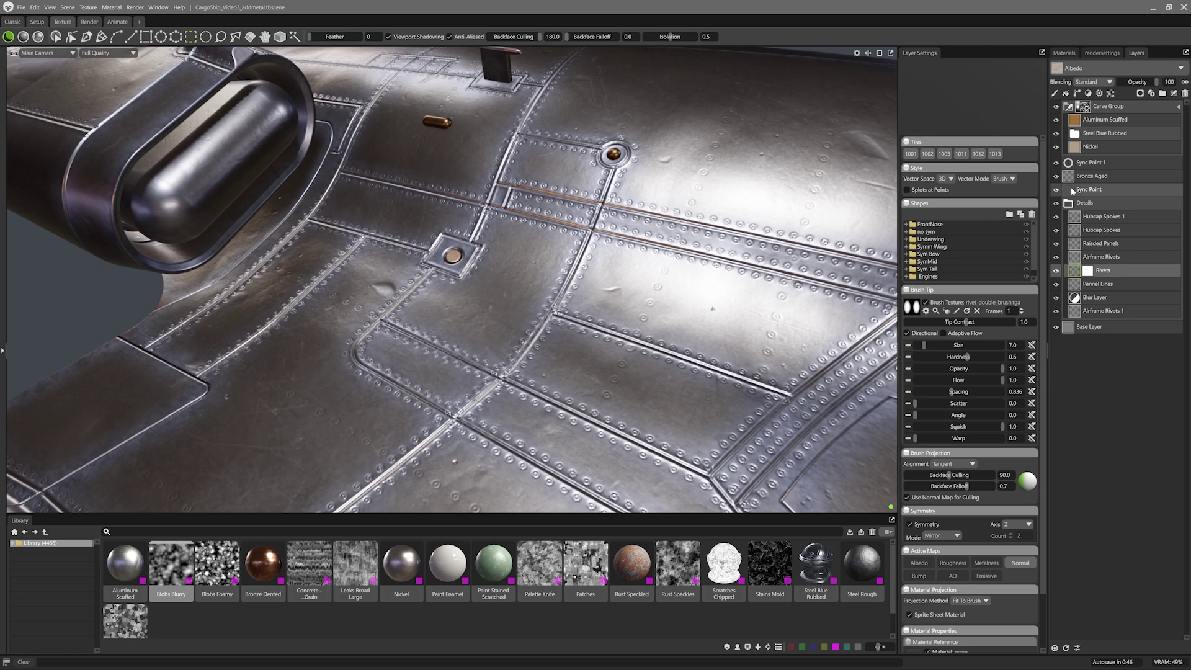
click(1069, 190)
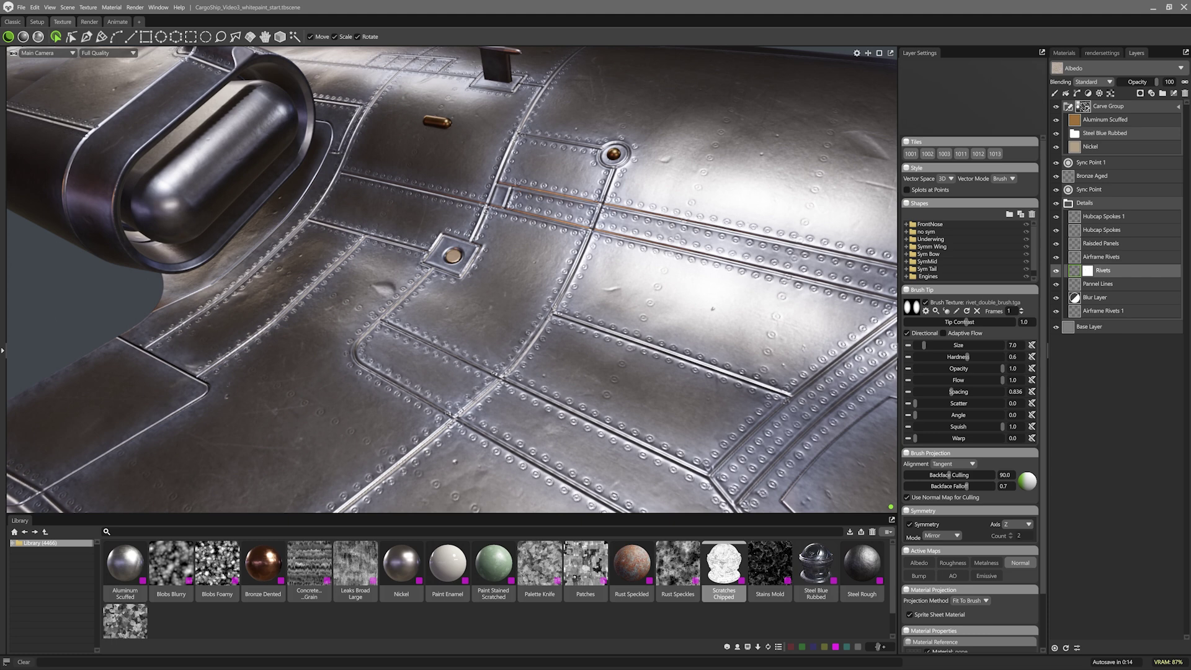
Step: Rename the carve group as Base Metal
double_click(1110, 106)
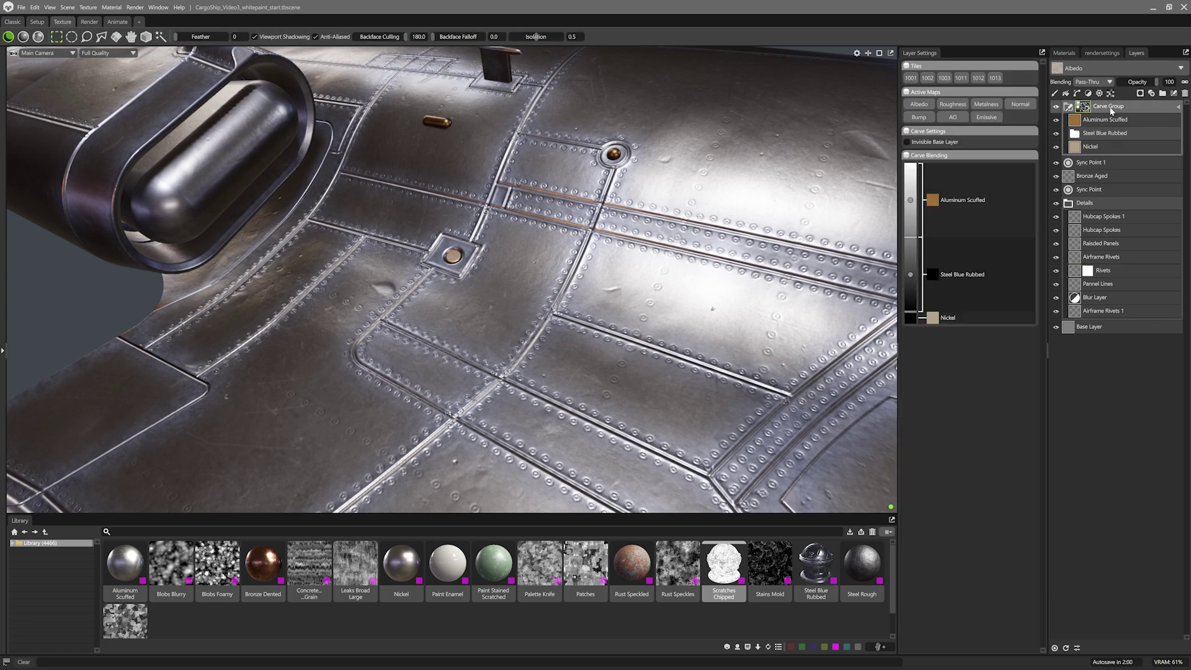
text(Base M)
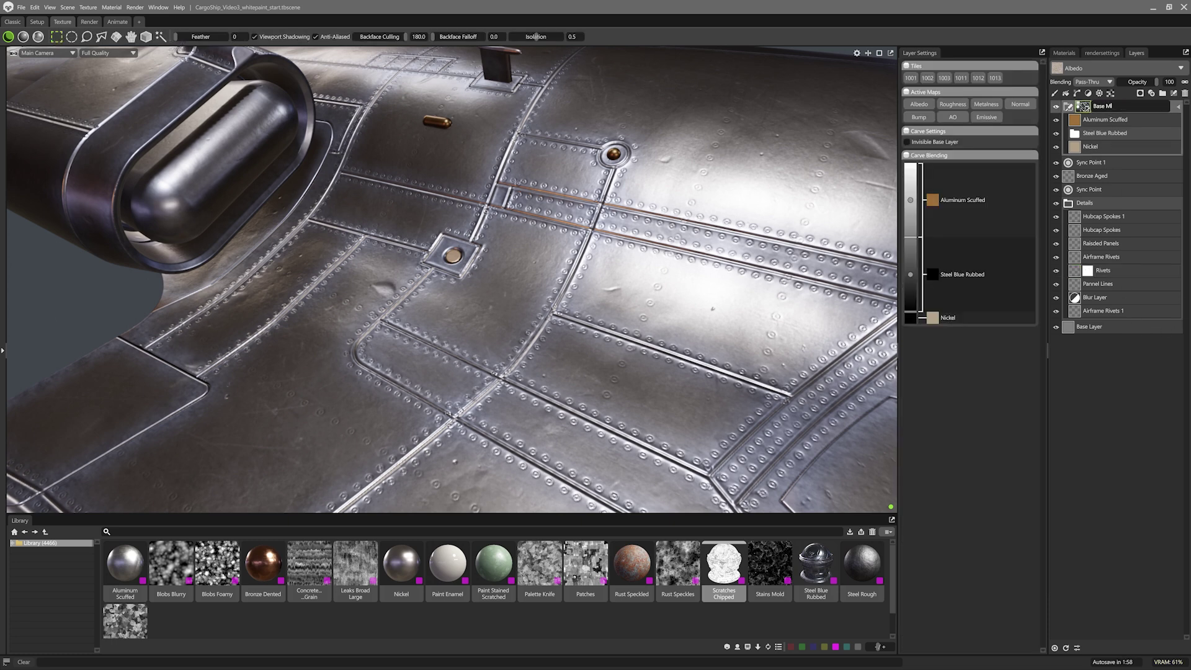
text(etal)
key(Return)
Step: Create a new carve group above Base Metal, at the top of the layer stack, and name it White Paint
click(1098, 162)
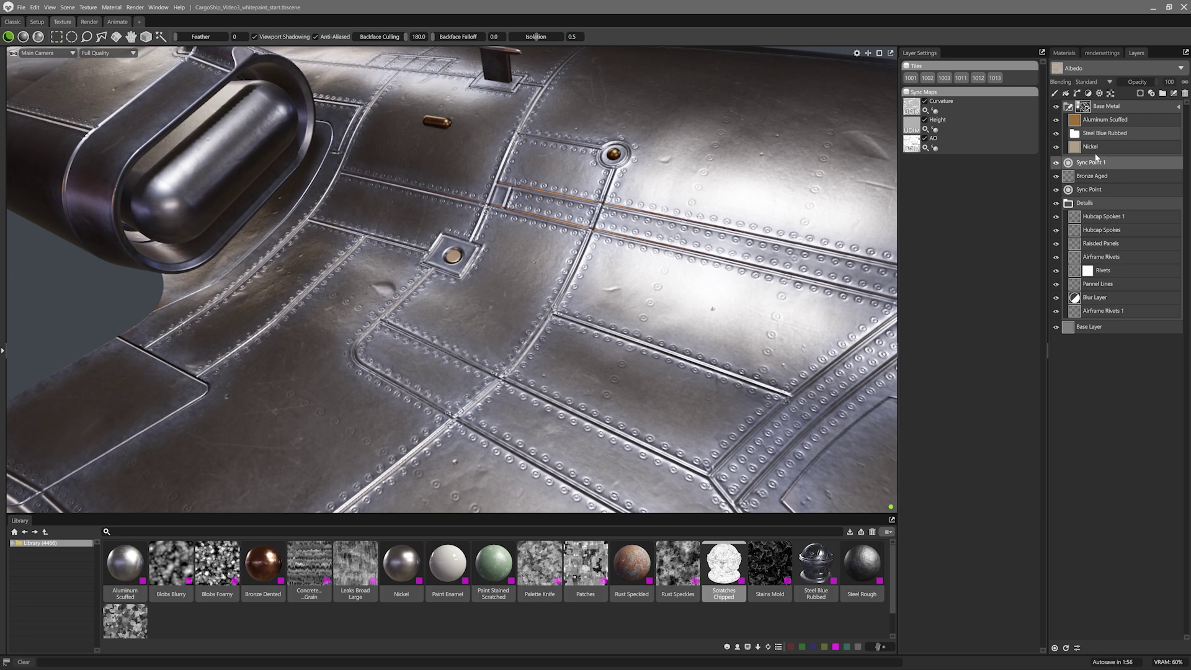
click(1174, 94)
drag(1107, 162, 1114, 104)
double_click(1104, 106)
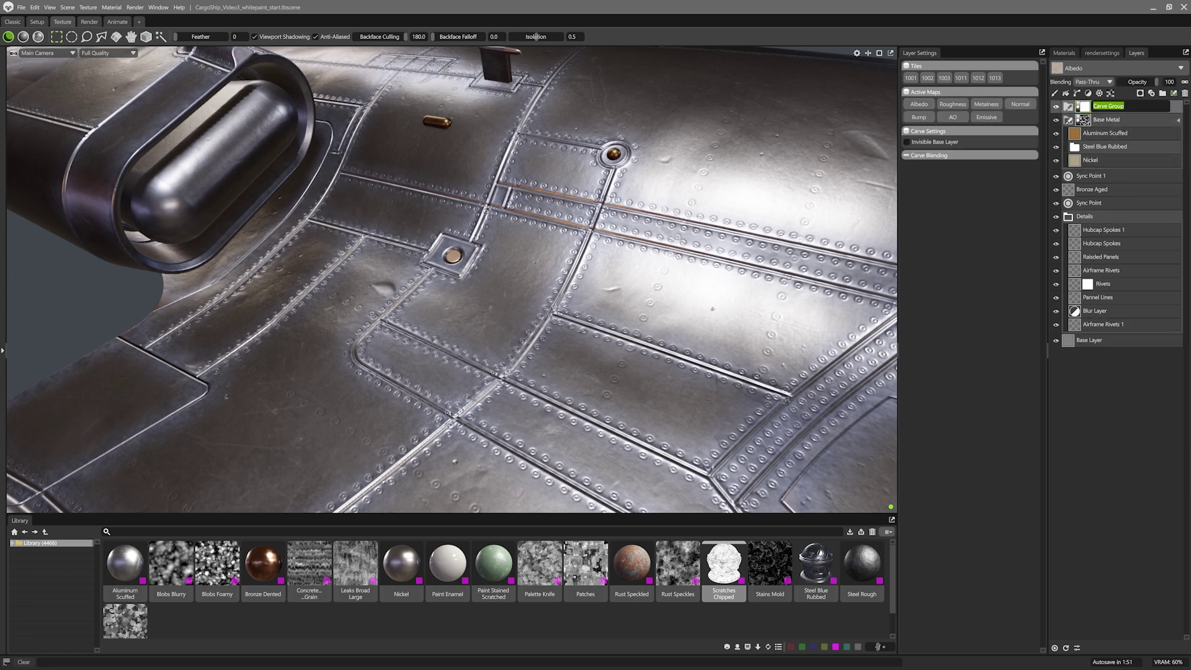
text(White Plaint)
key(Return)
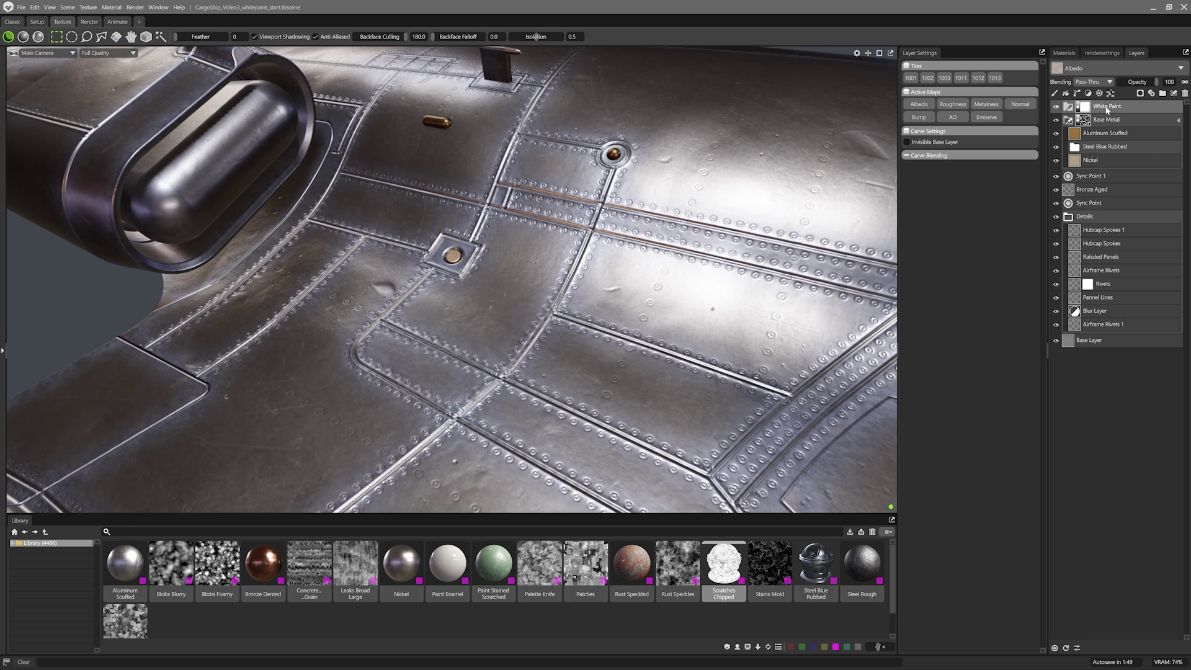
Step: Check the White Paint group's blending in the Normal and Bump channels, and return to the Albedo channel
click(1111, 68)
click(1103, 160)
click(1107, 68)
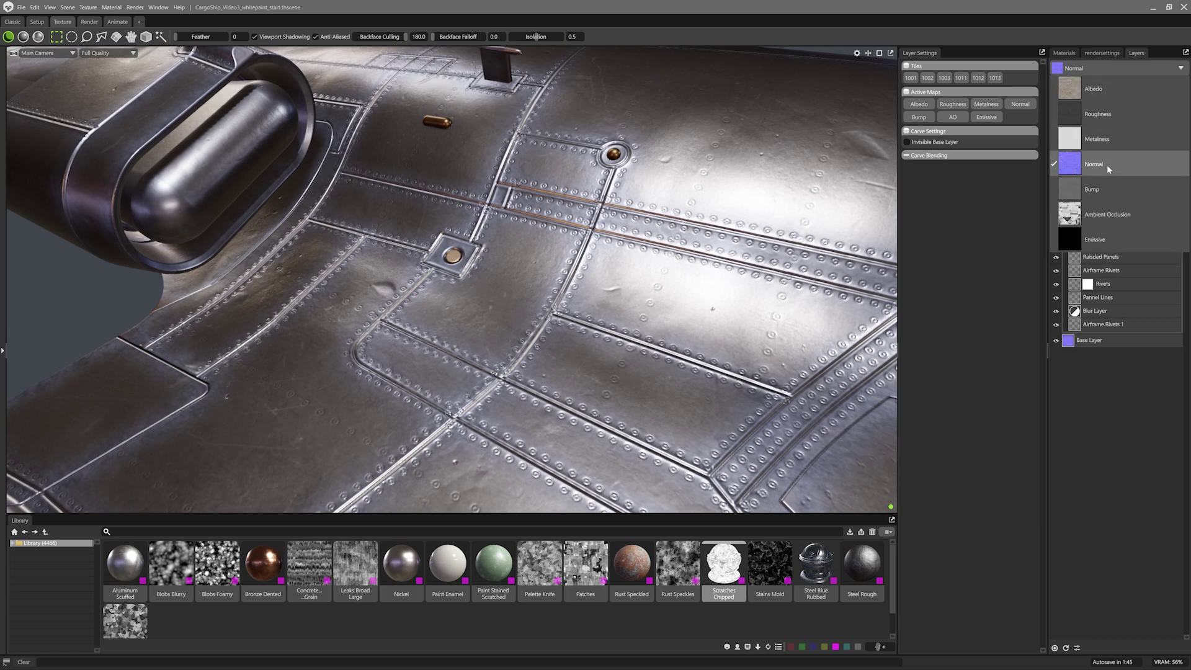
click(1107, 189)
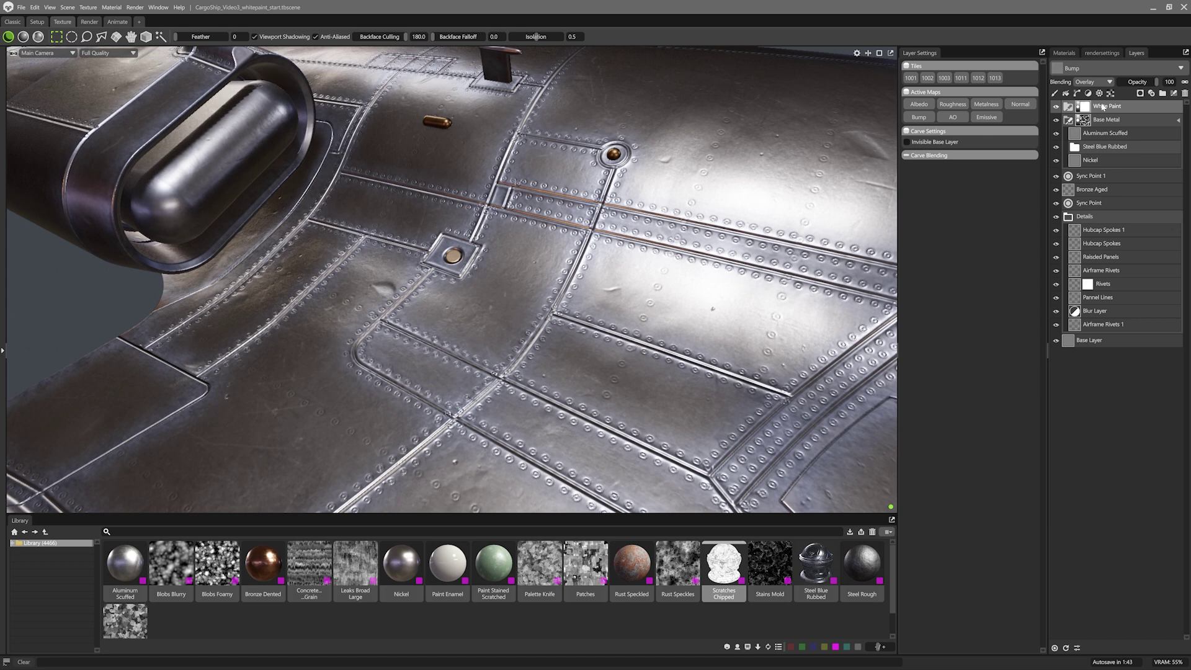
click(1111, 68)
click(1104, 81)
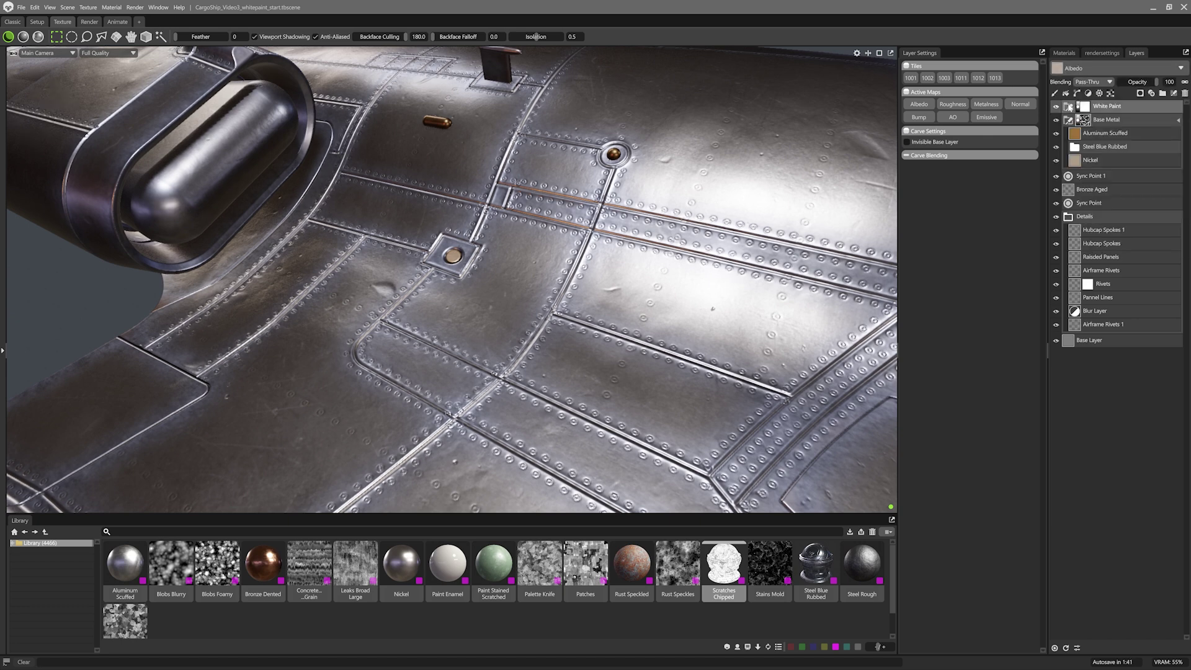
Step: Add three fill layers inside the White Paint carve group
click(1066, 93)
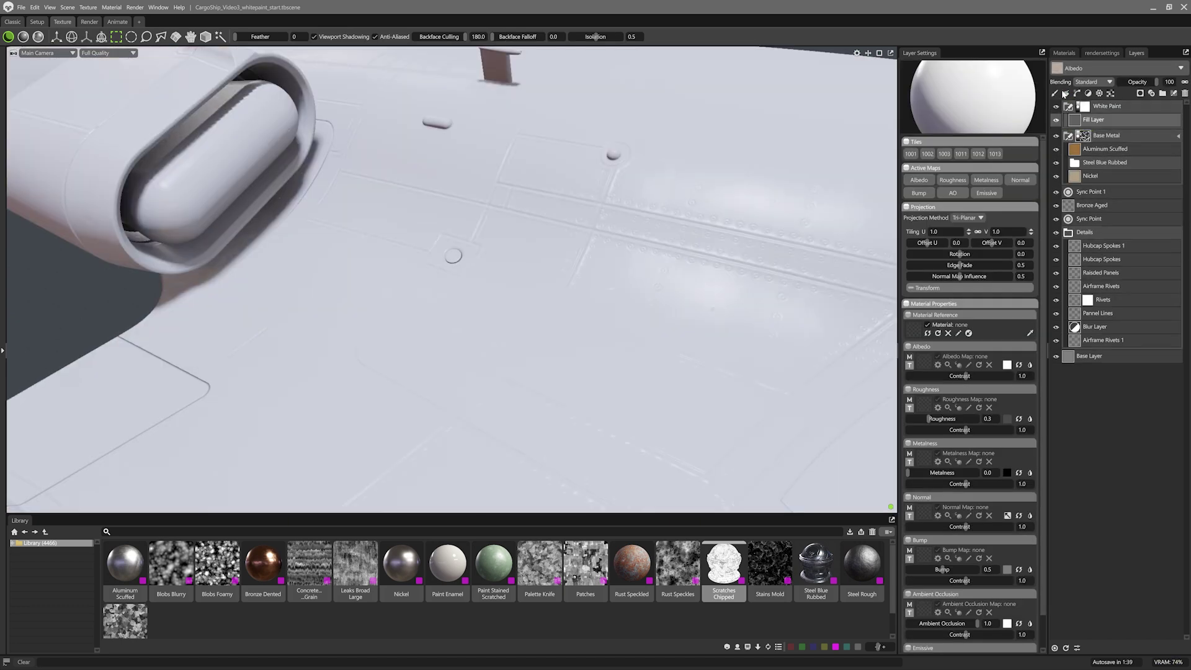
click(1066, 93)
click(1066, 93)
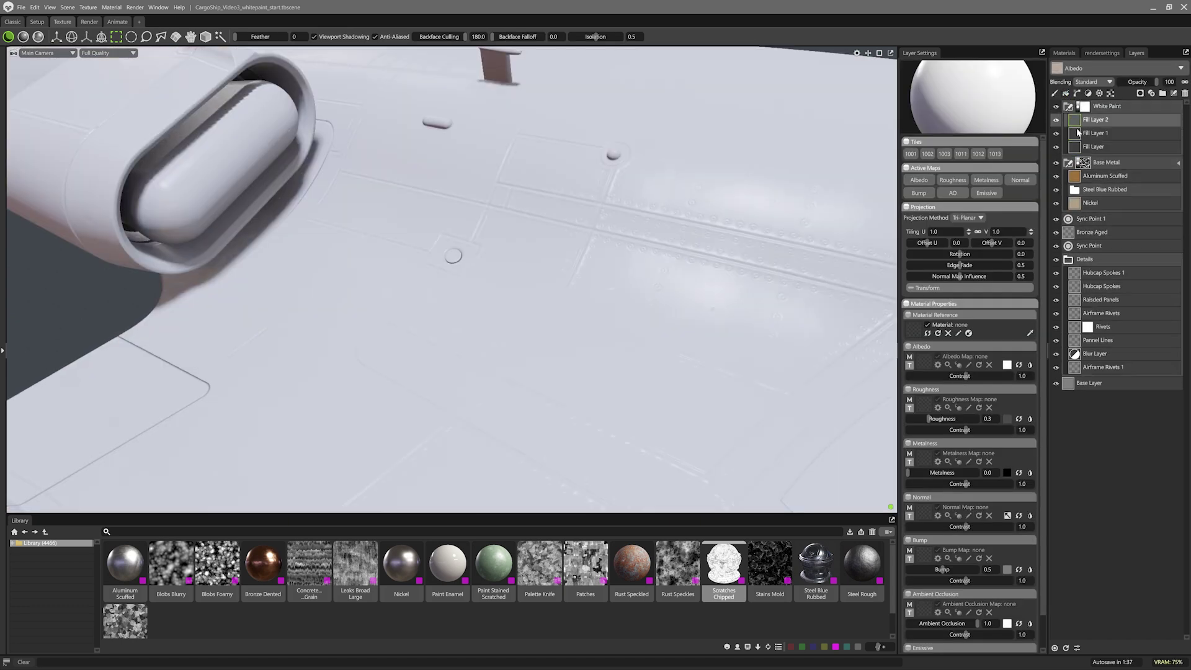
Step: Set the albedo of Fill Layer 2 to orange c98d3f and of Fill Layer 1 to blue
click(1007, 365)
click(696, 344)
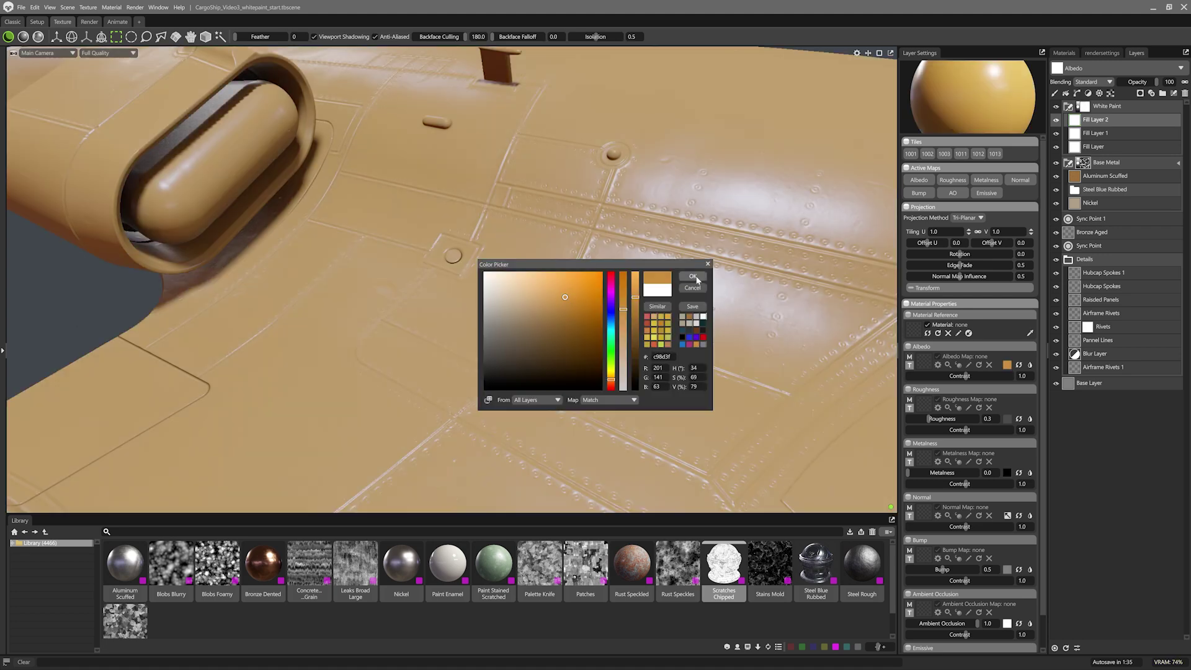
click(693, 276)
click(1095, 132)
click(1008, 365)
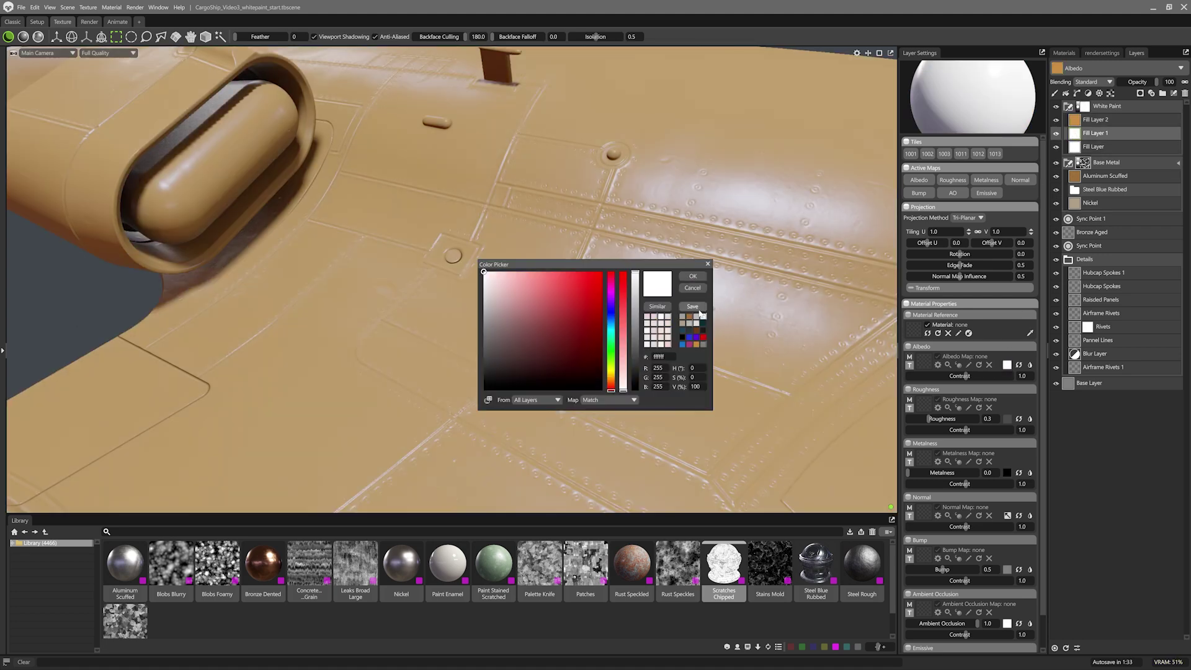
click(684, 344)
click(693, 276)
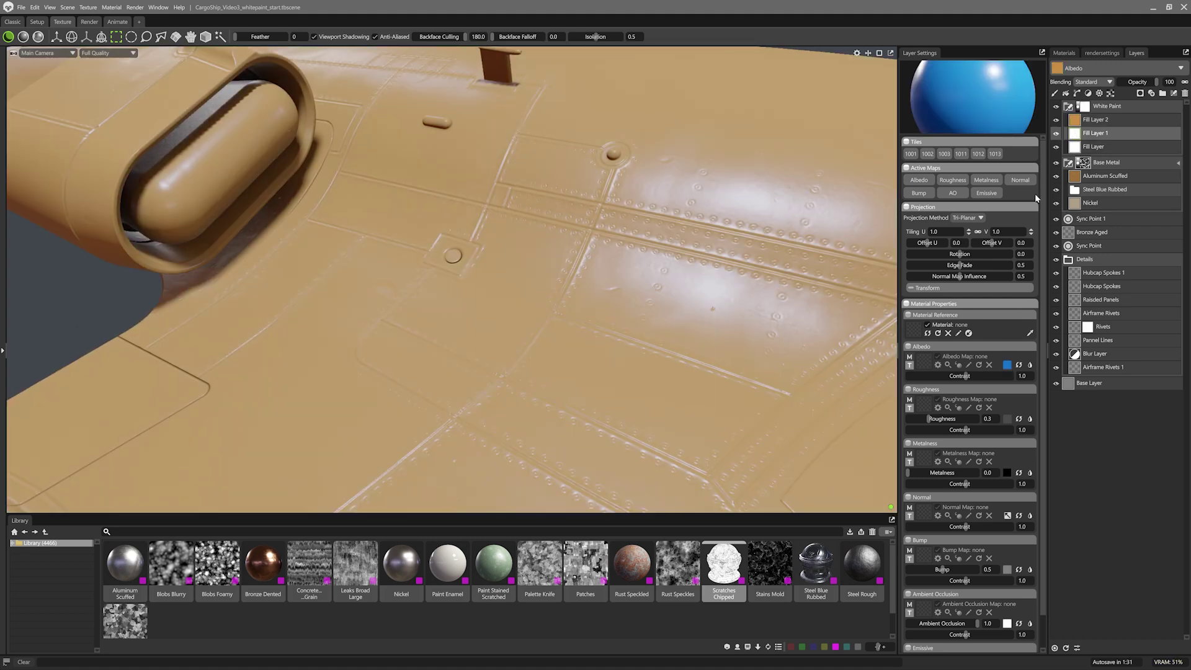
Step: Set the albedo of the lowest fill layer in White Paint to magenta b4427d
click(1074, 147)
click(1007, 365)
click(689, 345)
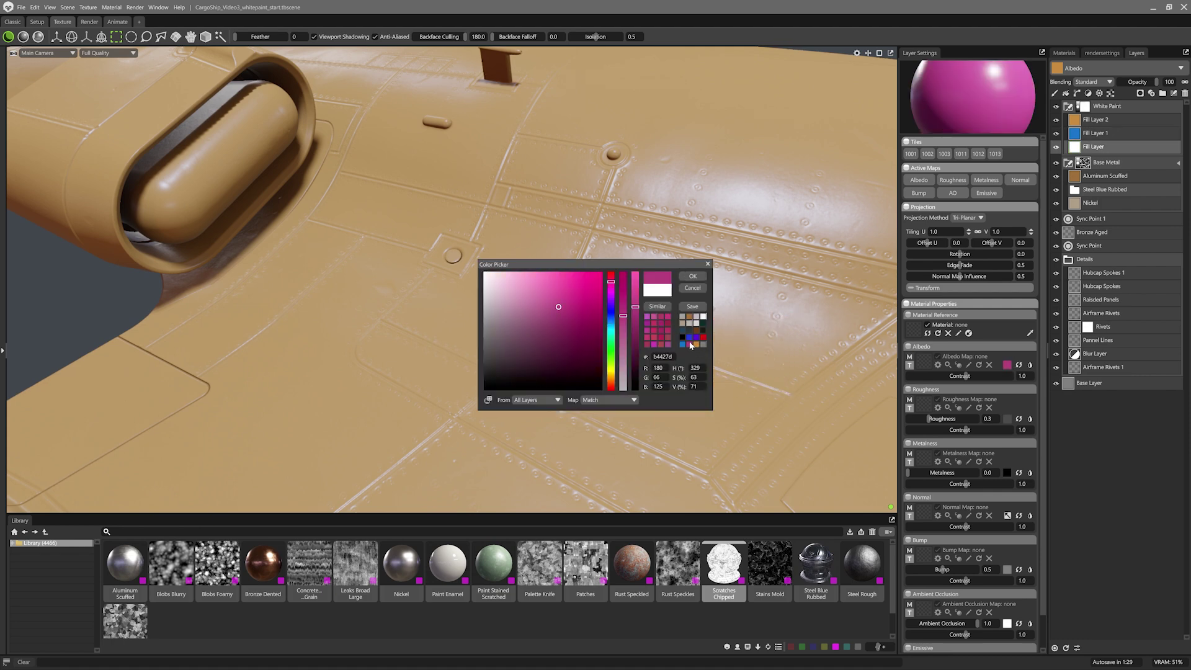
click(693, 276)
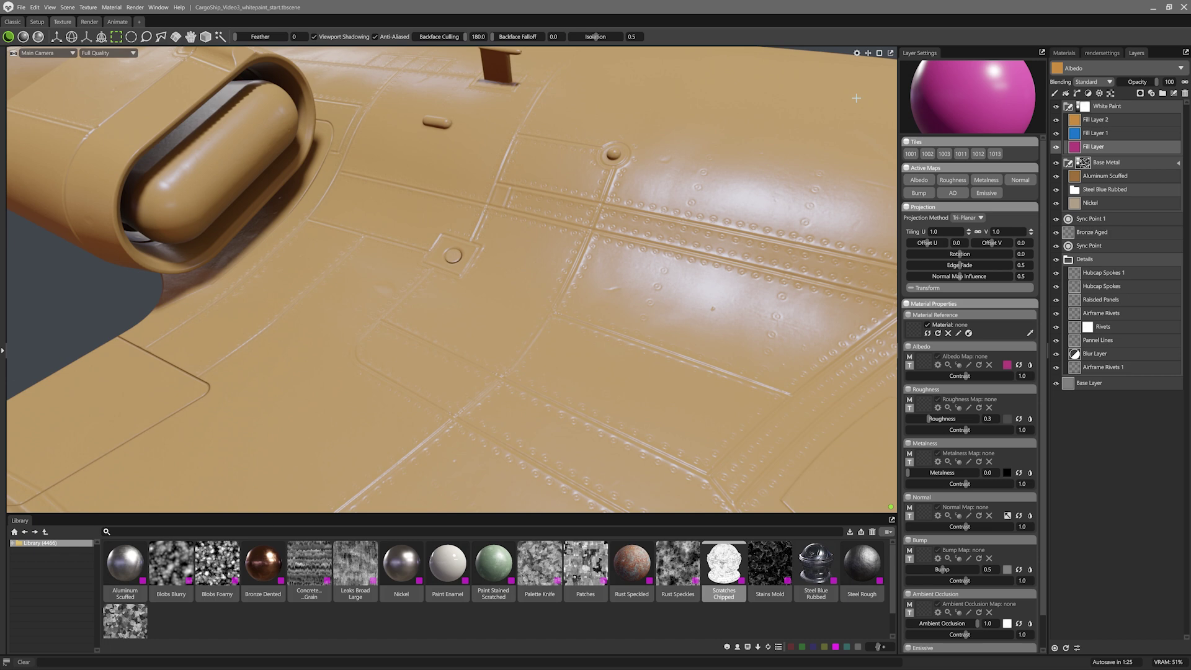
Step: Show a mask view beside the rendered view and apply the Scratches Chipped mask to the White Paint group
click(879, 53)
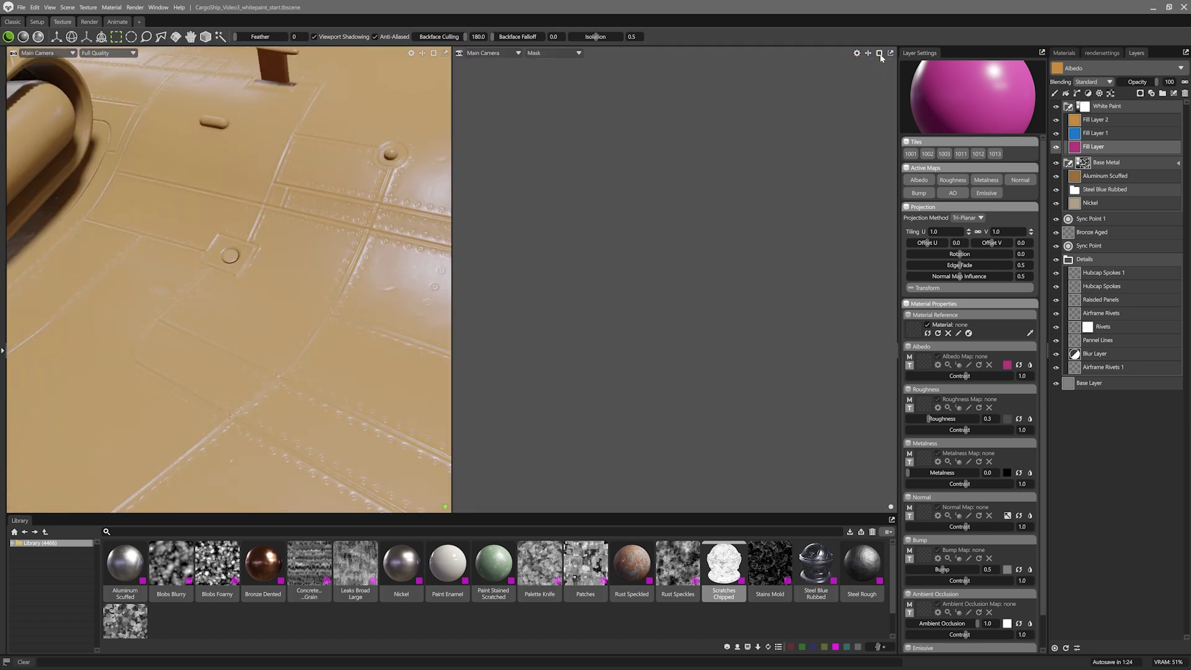
mouse_move(724, 564)
mouse_down()
mouse_move(917, 412)
mouse_move(1087, 109)
mouse_up()
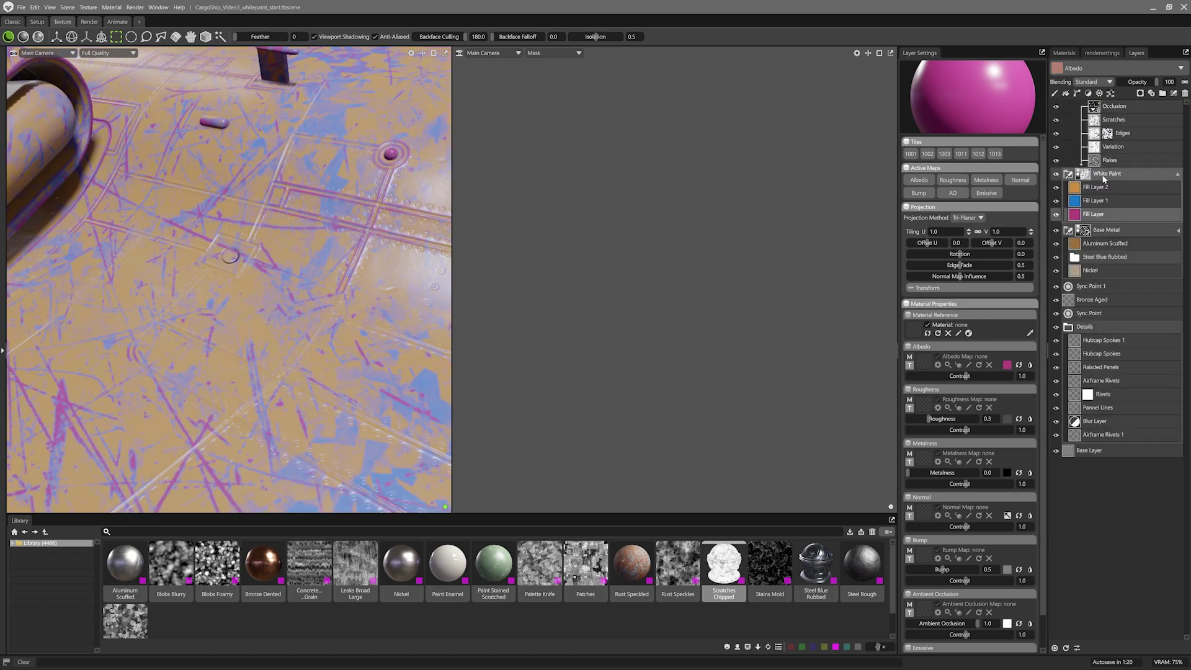
scroll(702, 245, down, 6)
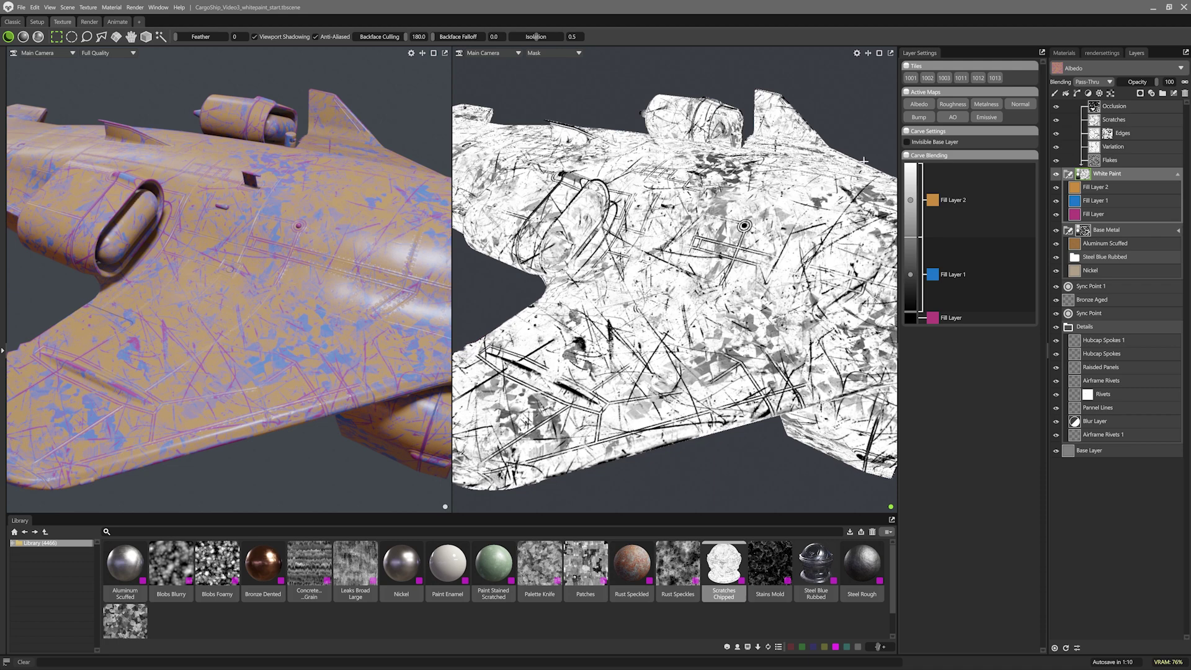
Step: Enable the invisible base layer in White Paint's carve settings and return to a single viewport
click(936, 144)
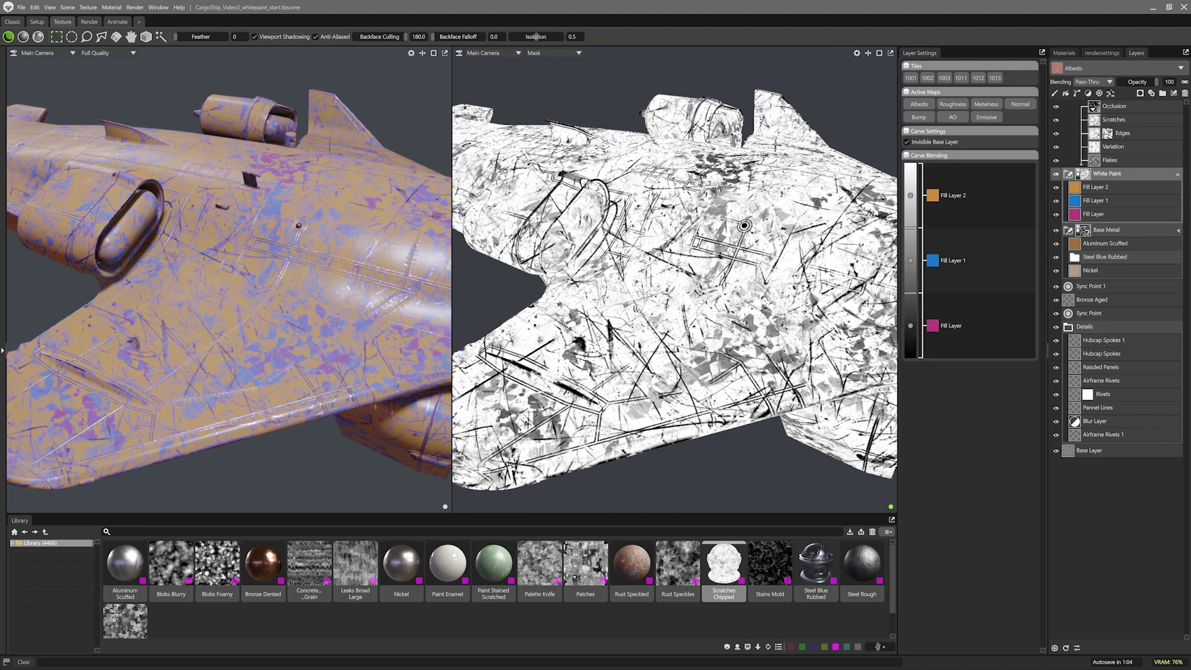
click(445, 53)
alt+right_drag(474, 230, 611, 291)
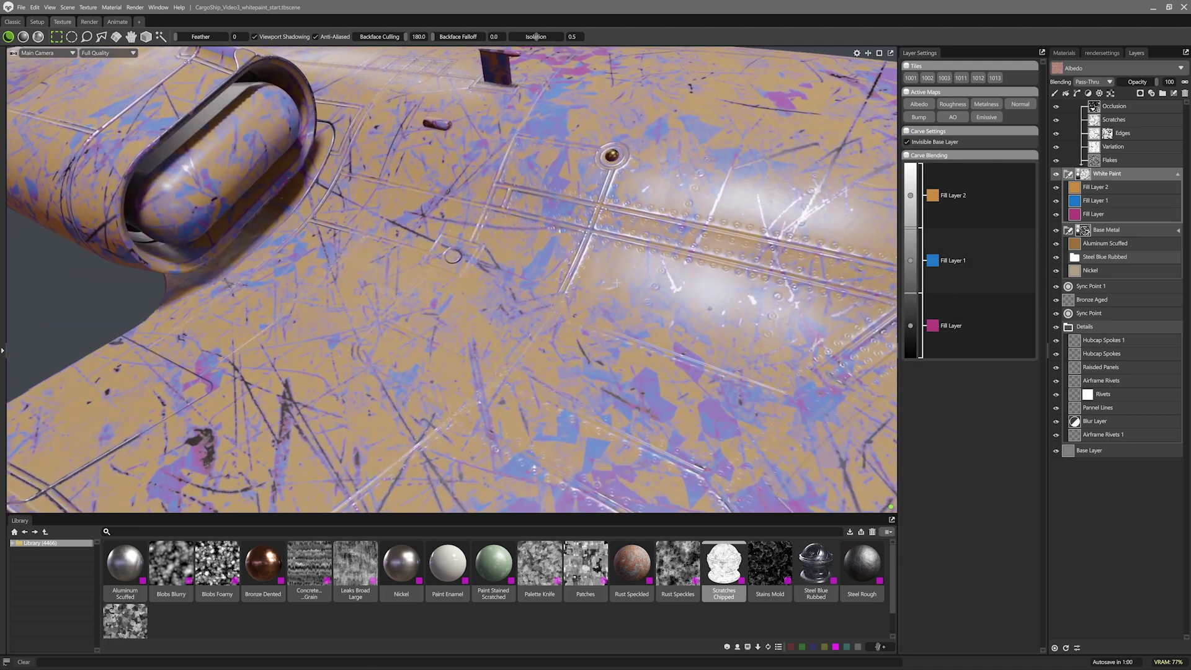
alt+drag(611, 291, 659, 274)
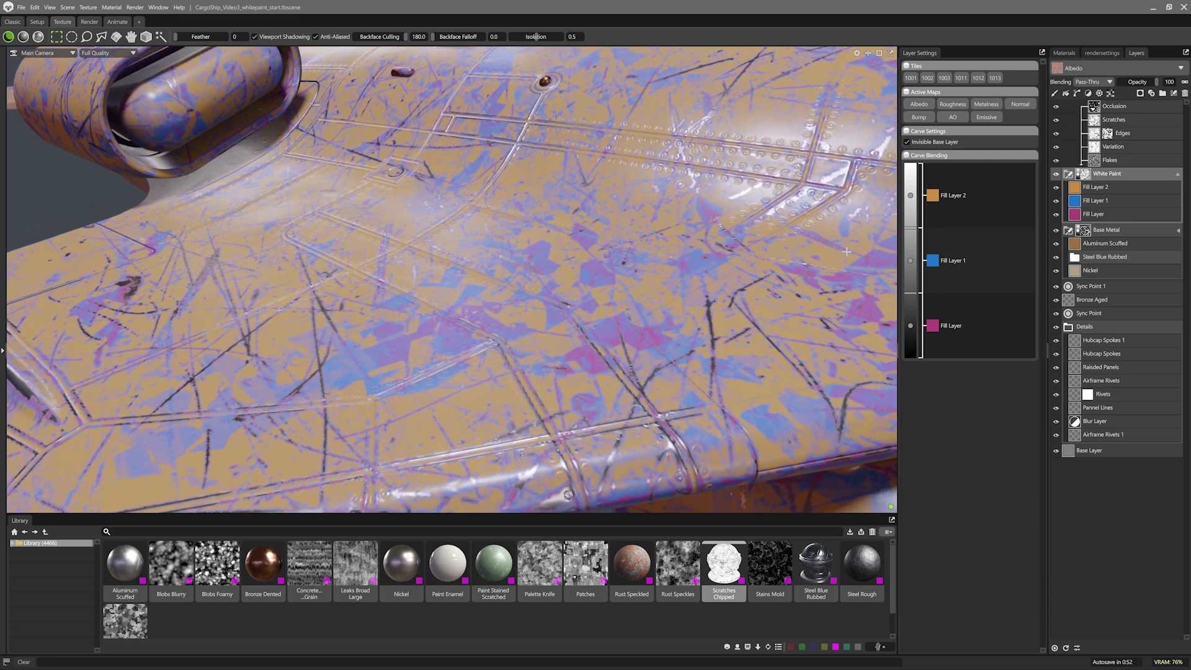
Step: Shift the carve blending handles of Fill Layer 2 and Fill Layer 1 toward the darker end of the gradient
drag(912, 197, 912, 283)
drag(911, 225, 911, 213)
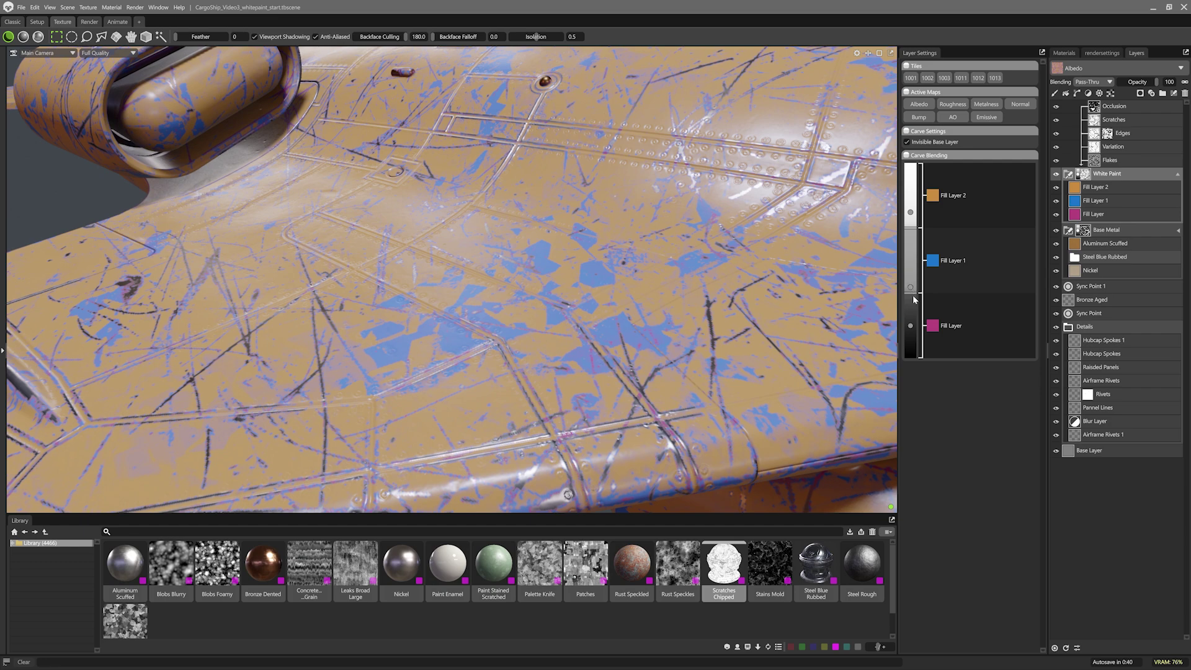
drag(912, 294, 911, 288)
Step: Show the mask view alongside again and set the tiling of the Flakes mask layer to 5
click(880, 54)
click(1110, 160)
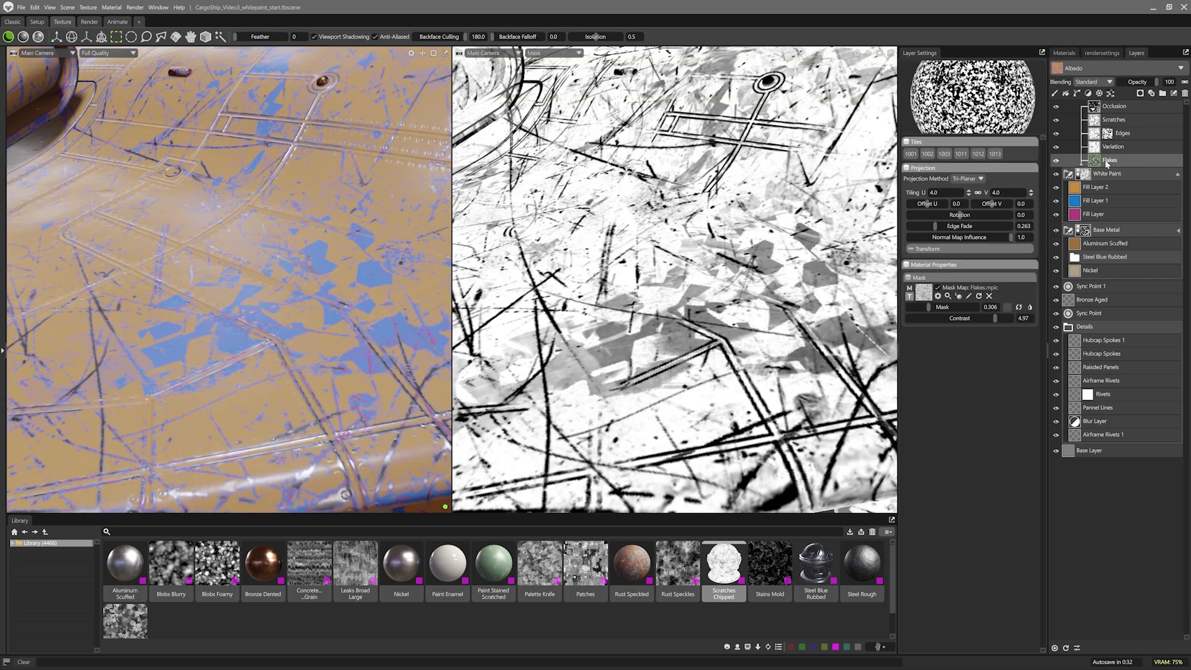
double_click(999, 192)
text(5)
key(Return)
Step: Set the tiling of the Variation mask layer to 5
click(1111, 147)
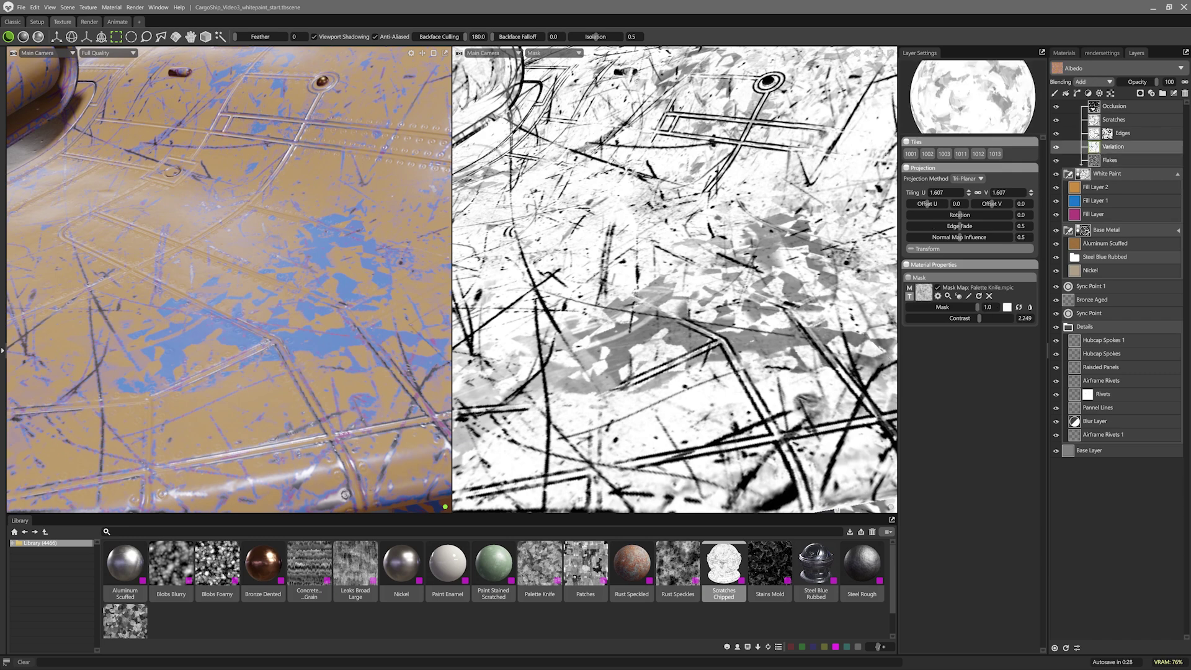
double_click(1000, 193)
text(5)
key(Return)
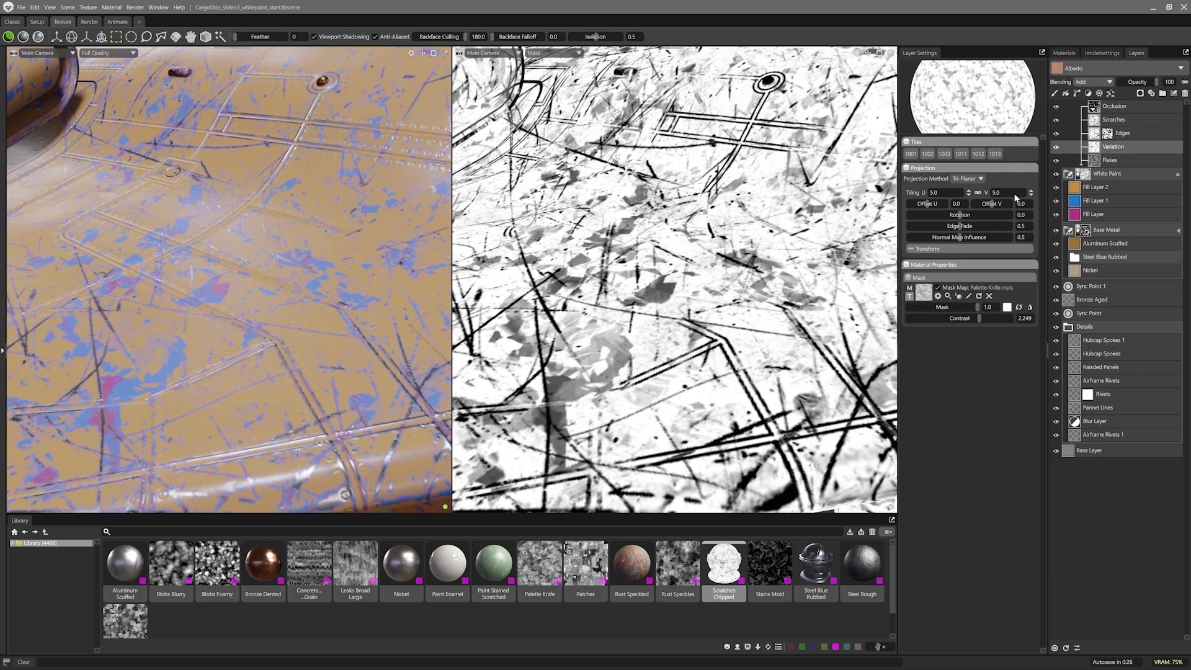
Step: Expand the mask of the Edges layer and set the tiling of its grunge fill layer to 3
click(1125, 134)
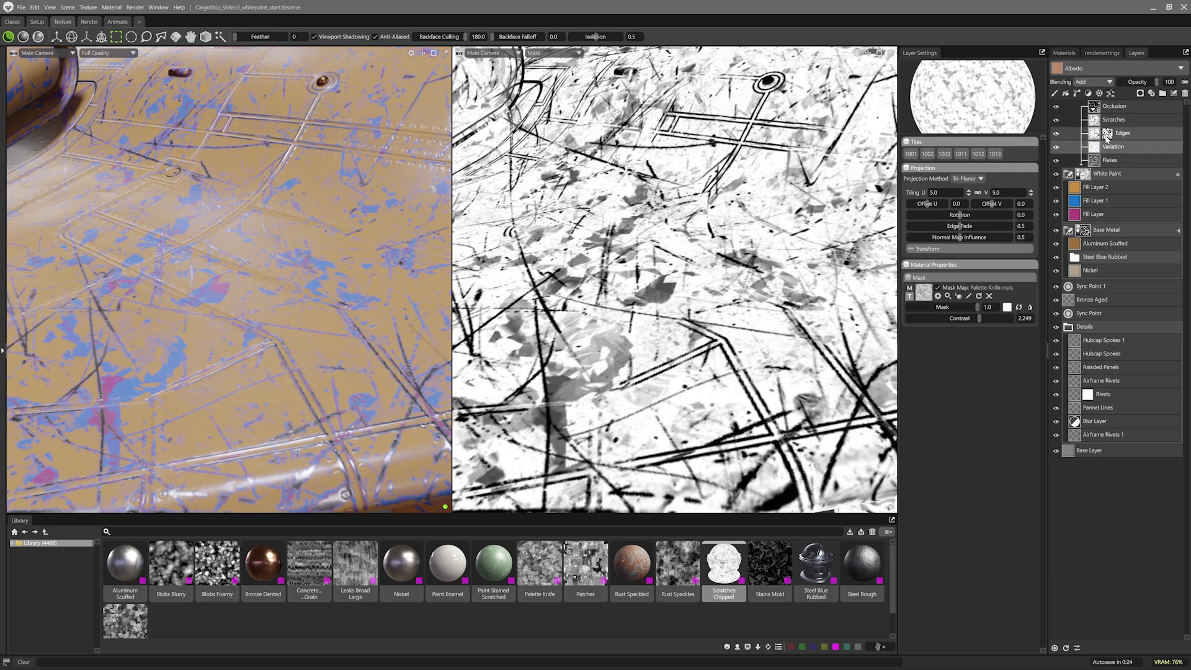
click(1179, 134)
click(1135, 134)
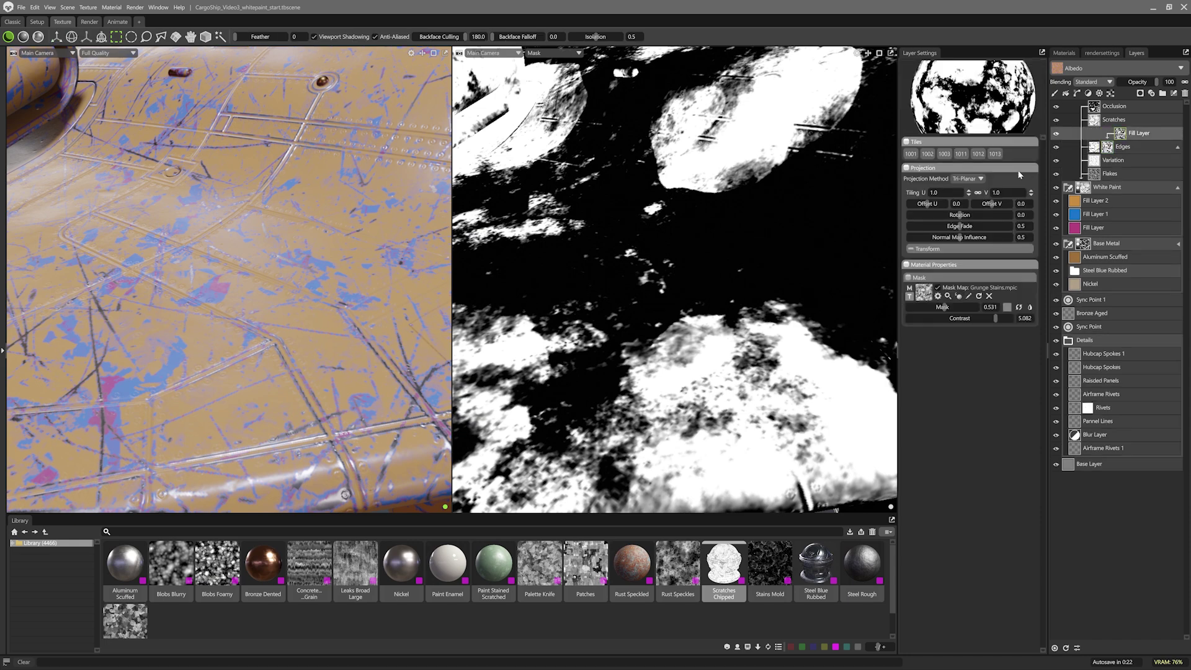
double_click(1000, 192)
text(3)
key(Return)
Step: Set the tiling of the Scratches mask layer to 3
click(1113, 121)
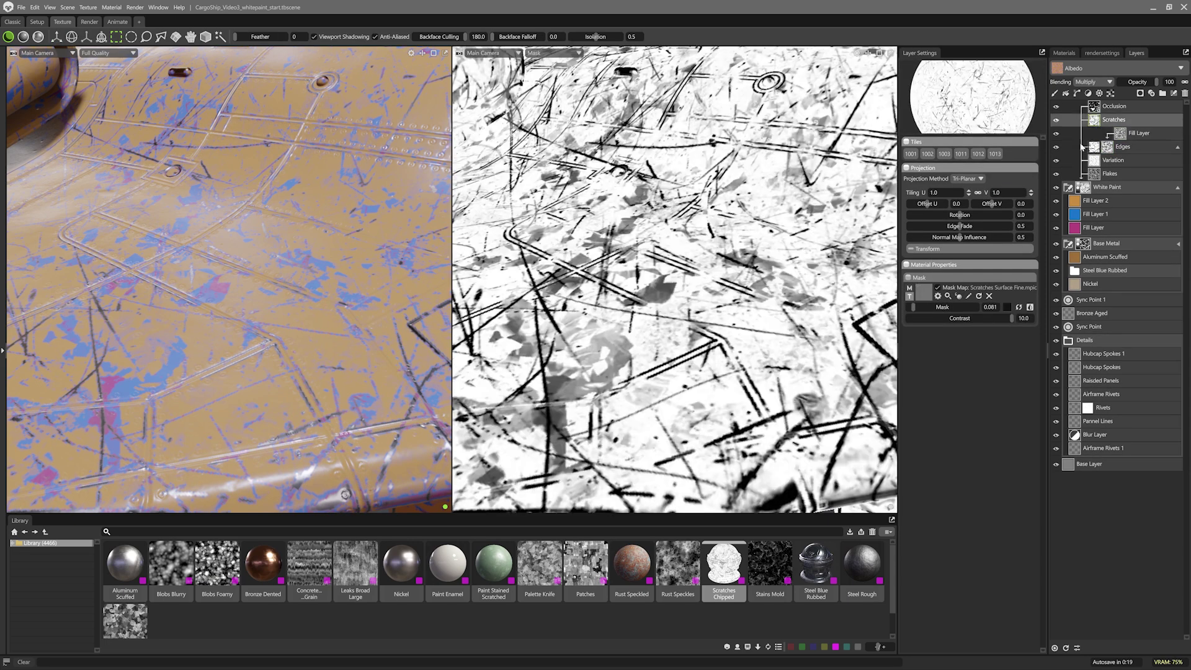
double_click(998, 192)
text(3)
Step: Add a curvature layer above Variation in the White Paint mask, invert it and set its blending to Overlay
click(1113, 160)
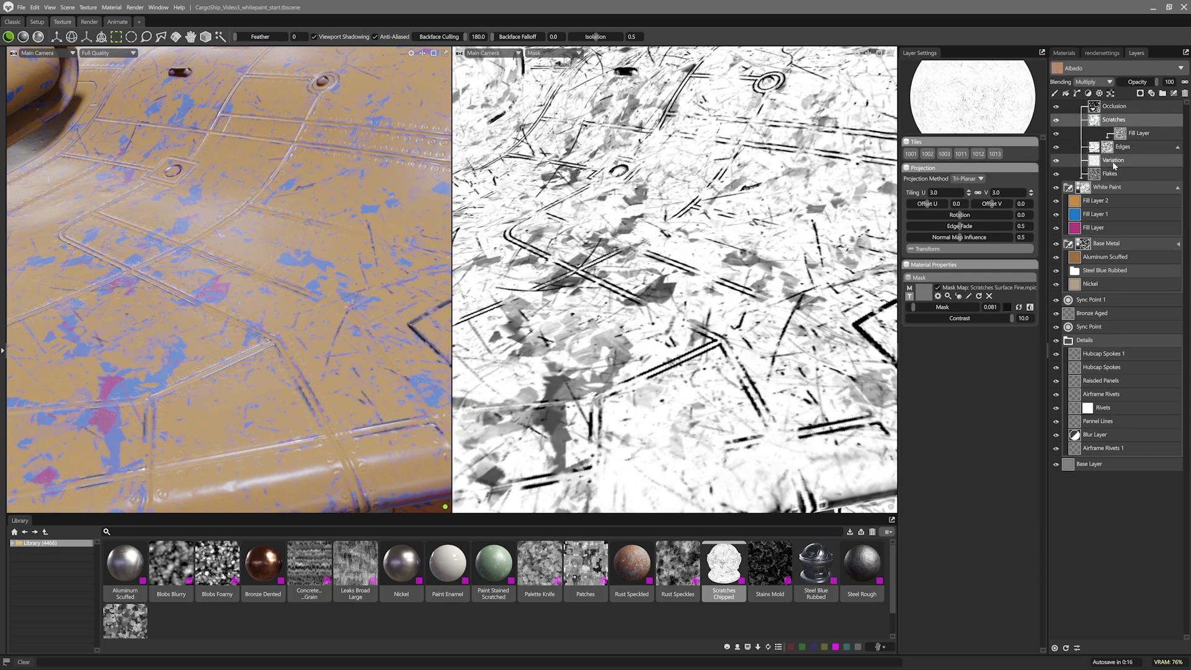
click(1099, 93)
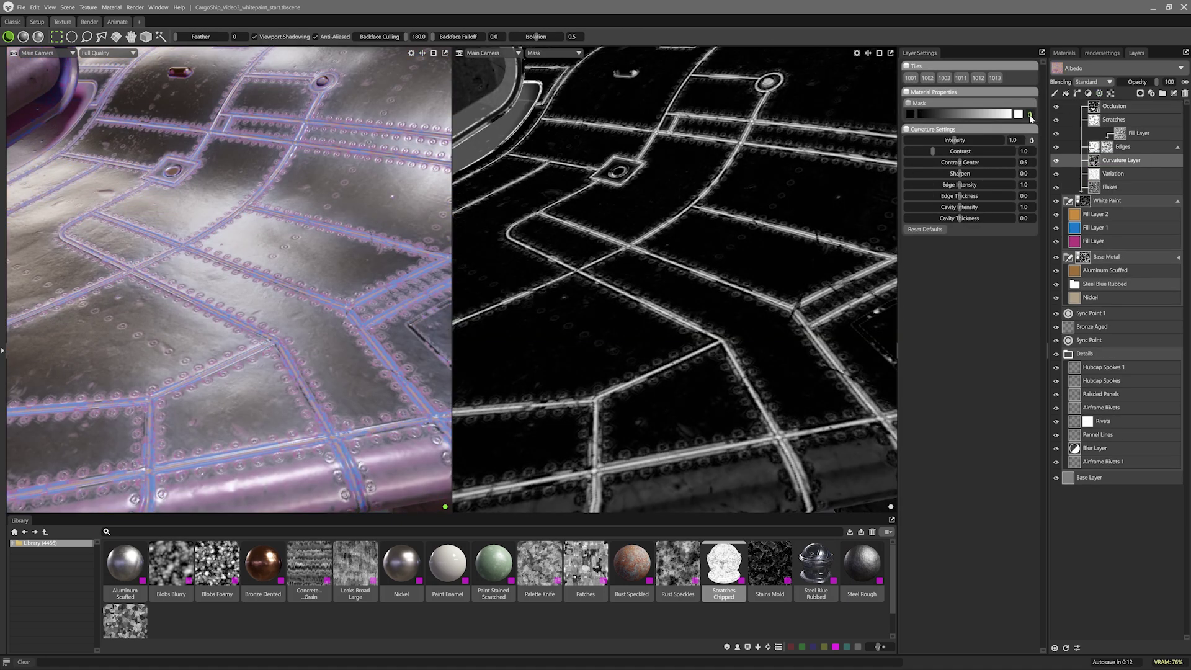
click(1030, 115)
click(1095, 81)
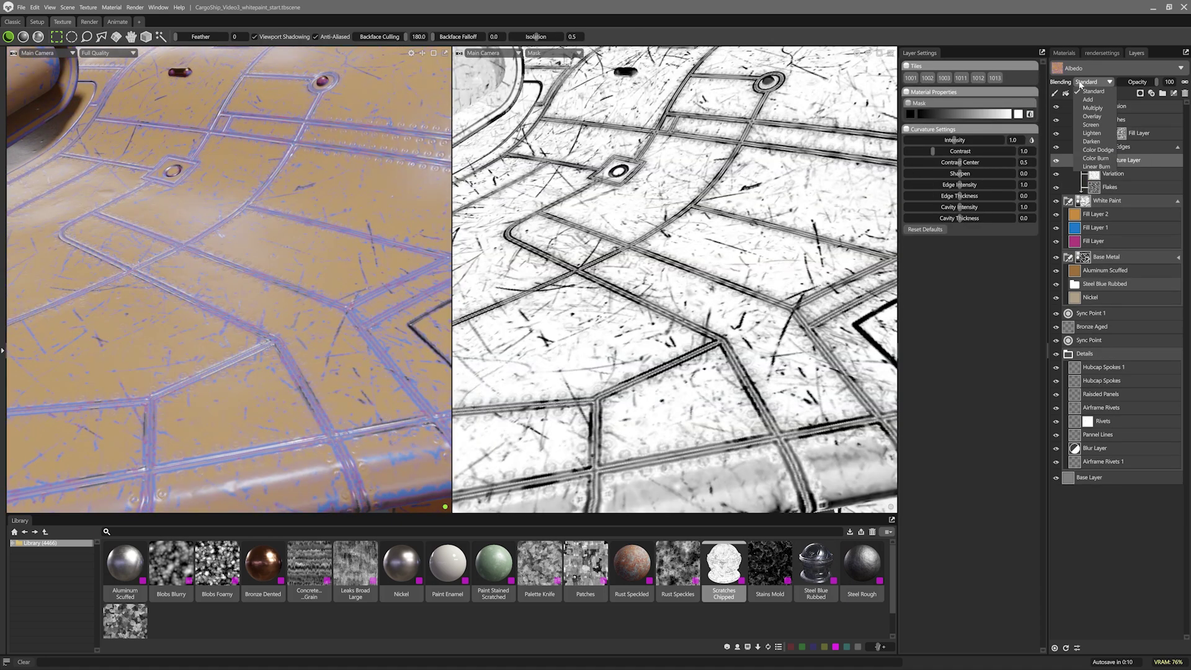
click(1093, 118)
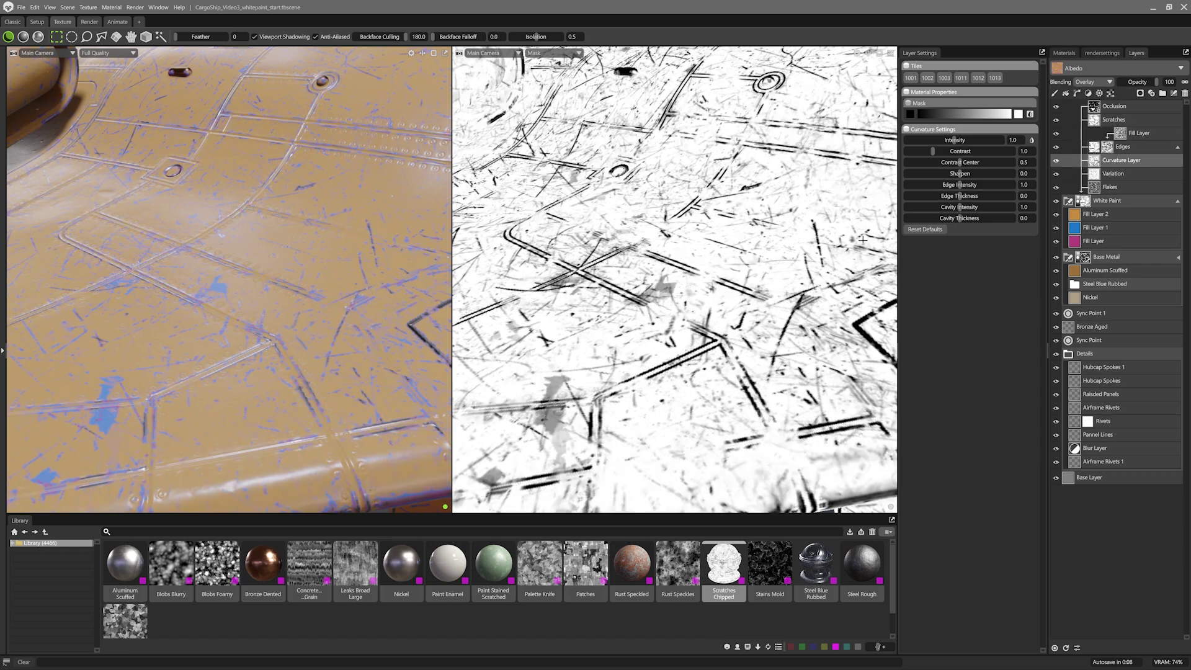
Step: Set the curvature layer's Edge Intensity to 2.627 and Edge Thickness to 1.155
scroll(652, 187, down, 4)
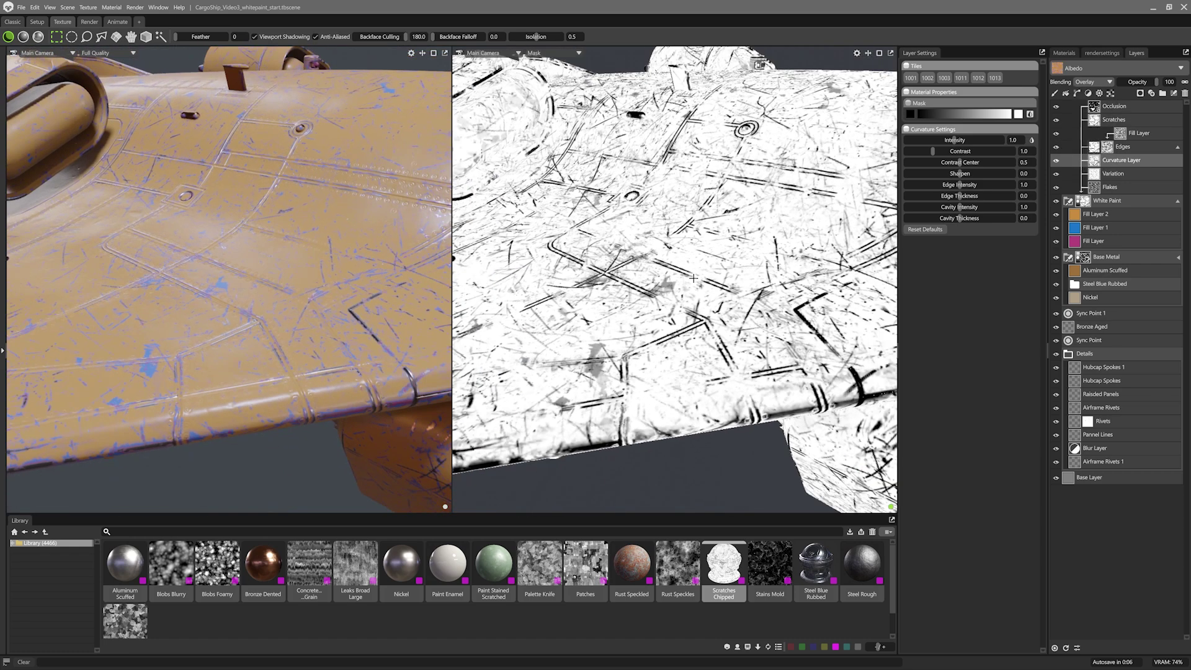
drag(960, 185, 991, 196)
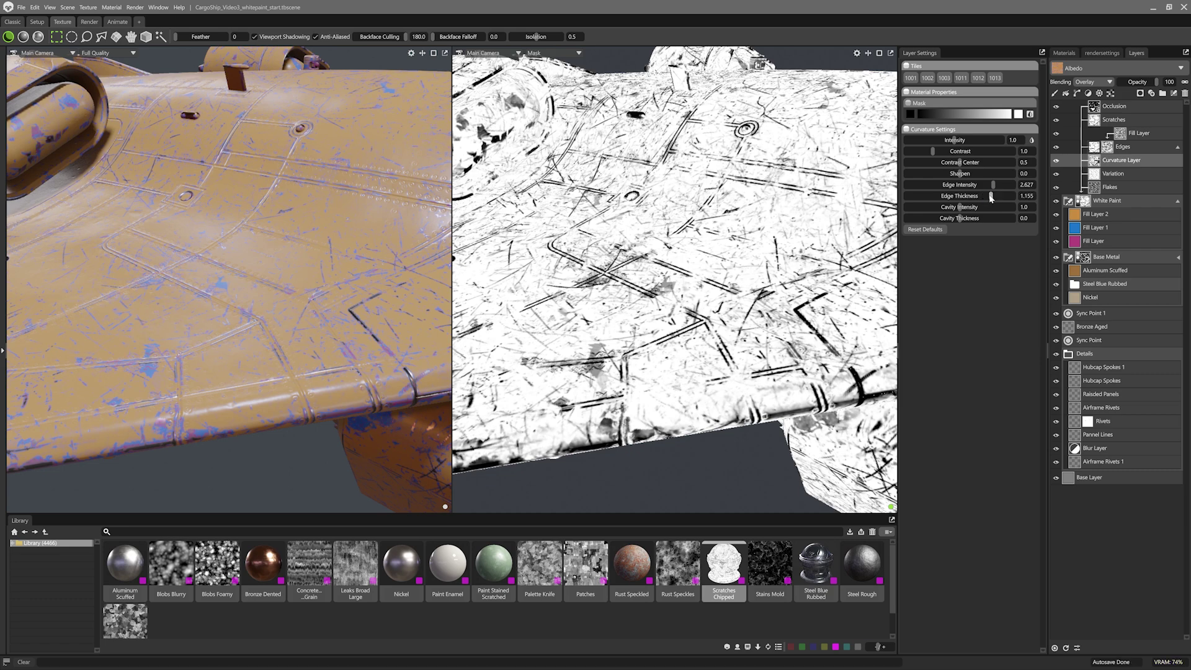
Step: Change the blending of the Scratches mask layer to Color Burn and return to a single viewport
click(1112, 120)
click(1101, 82)
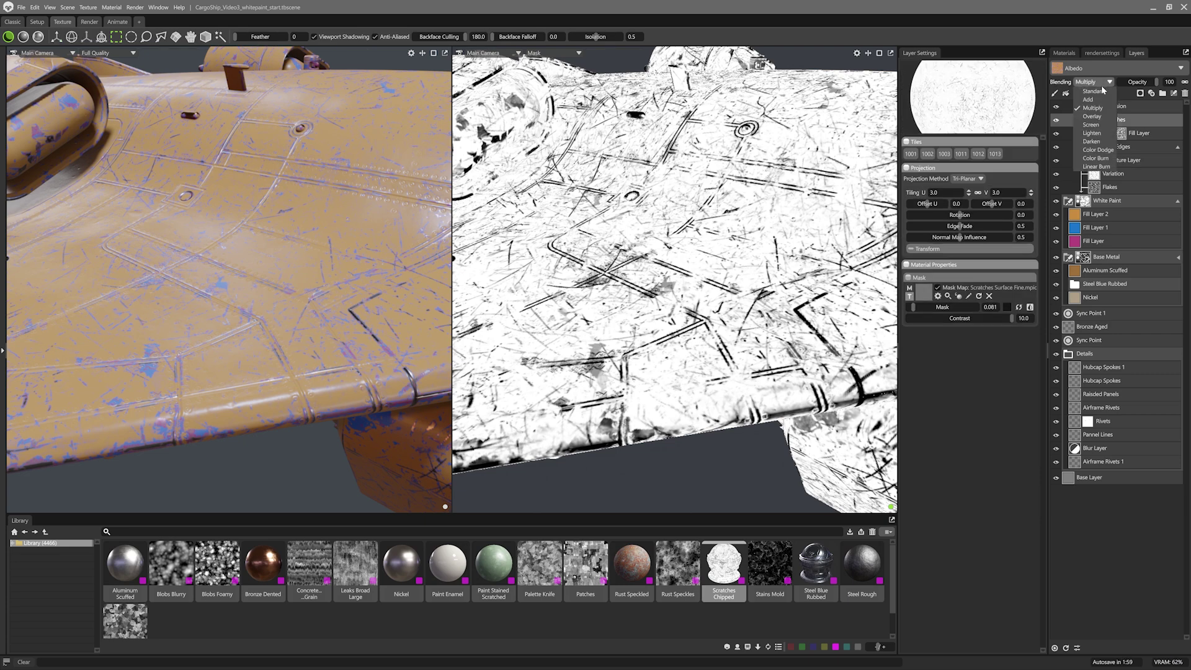
click(1096, 159)
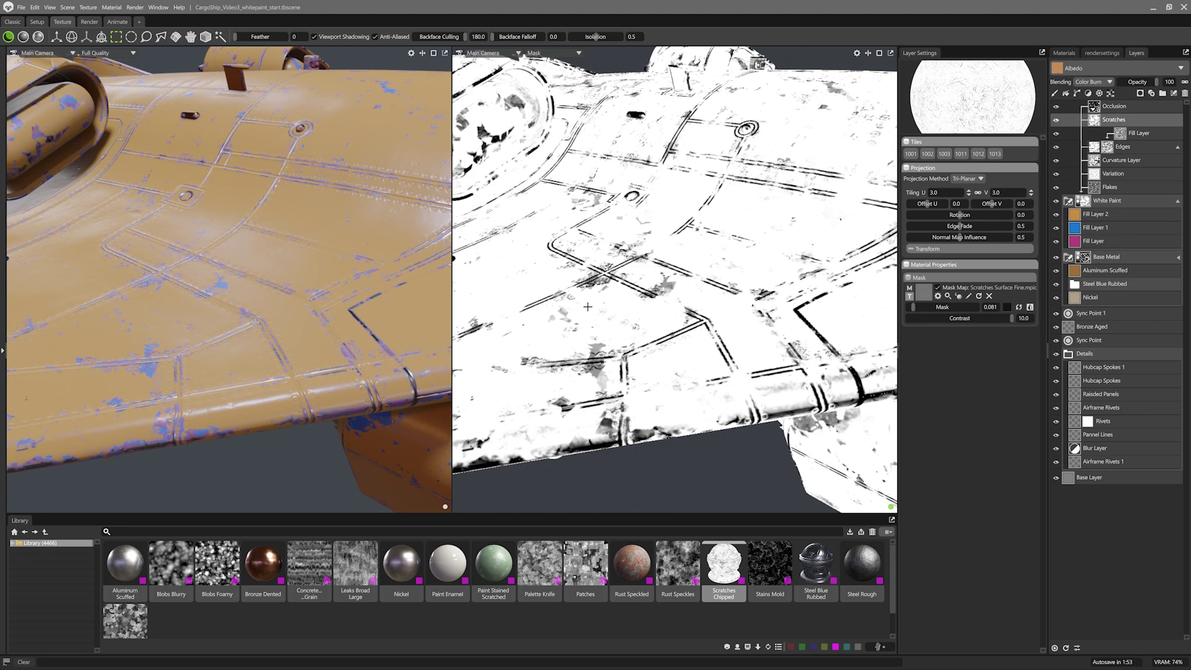
alt+drag(386, 267, 407, 282)
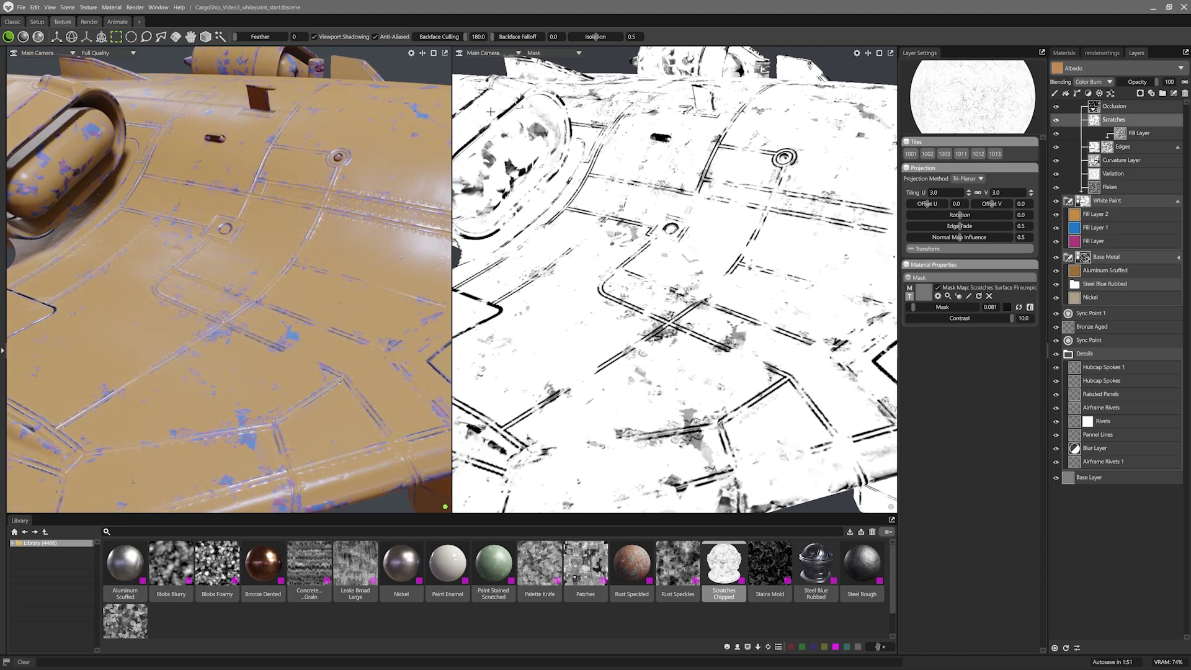
click(433, 52)
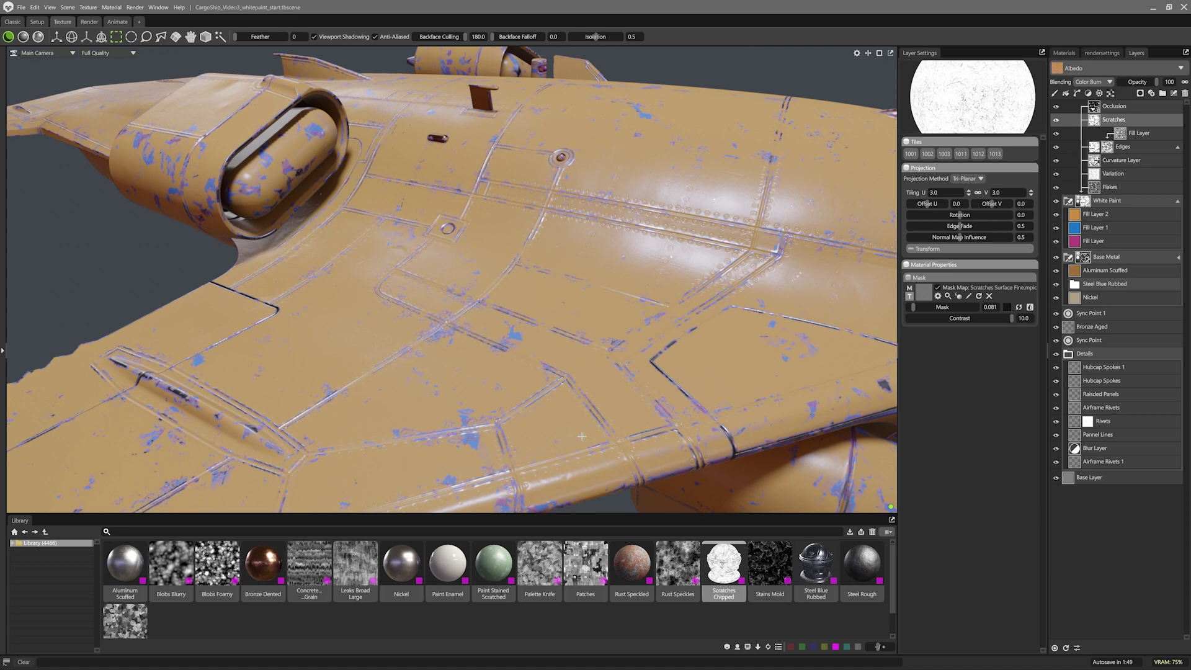
Step: Apply the Rust Speckled material to the lowest fill layer in White Paint and select Fill Layer 1
drag(633, 574, 1076, 243)
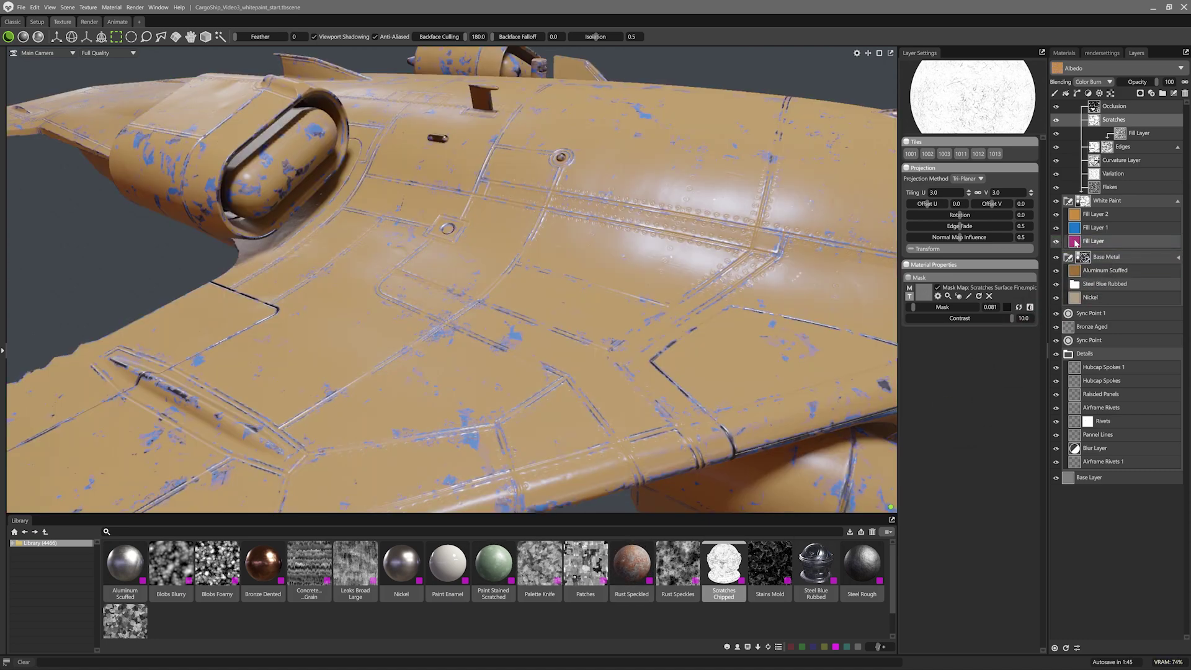
click(1099, 229)
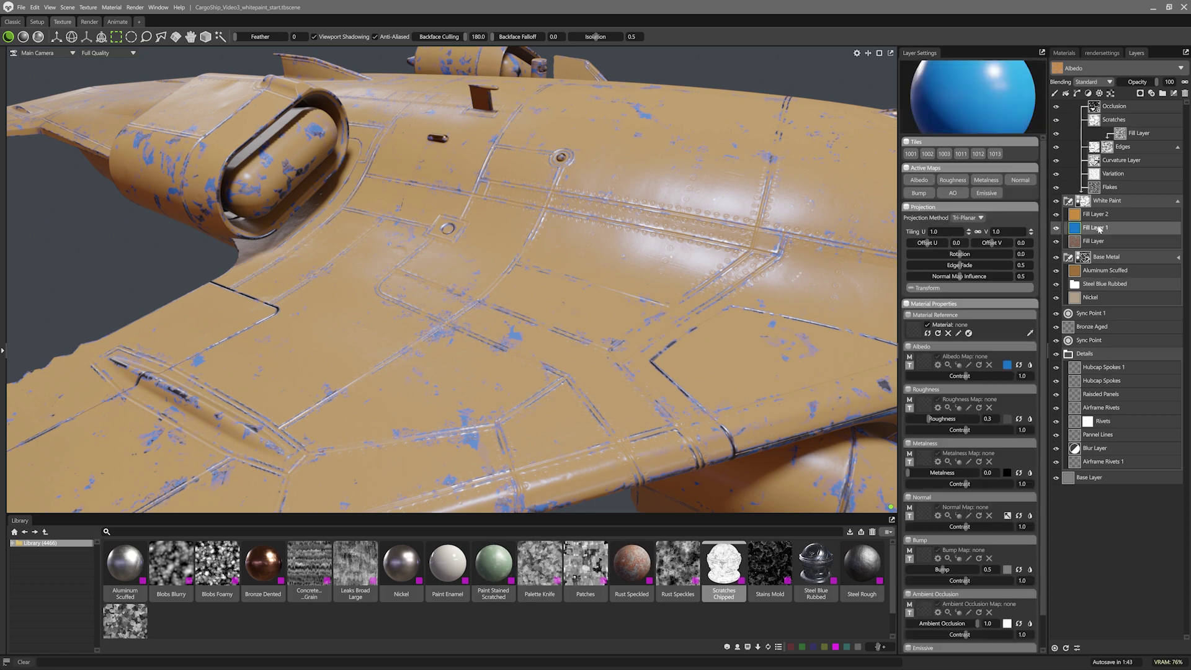
Step: Set Fill Layer 1's albedo to light grey bbc4cc and its roughness to 0.793
click(1007, 365)
click(625, 386)
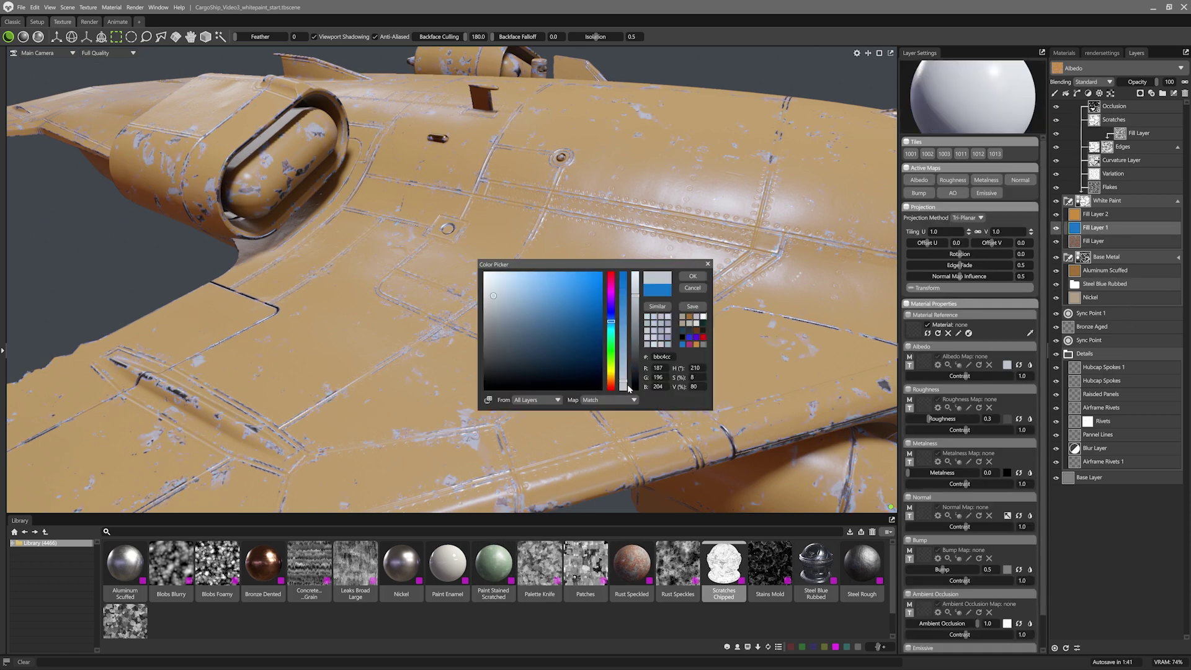
click(692, 276)
drag(942, 420, 964, 419)
Step: Apply the Paint Enamel material to Fill Layer 2 and set its albedo contrast to 1.526 and roughness to 0.3
mouse_move(444, 560)
mouse_down()
mouse_move(503, 574)
mouse_move(1117, 257)
mouse_move(1078, 217)
mouse_up()
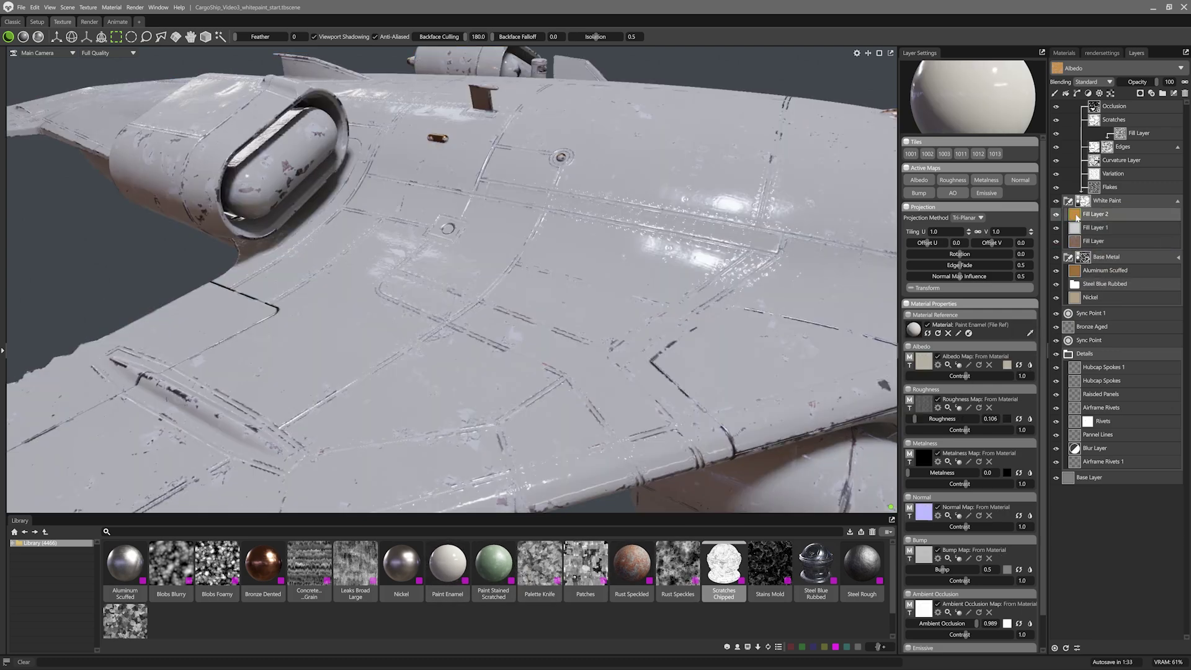
drag(975, 378, 980, 377)
drag(935, 422, 929, 419)
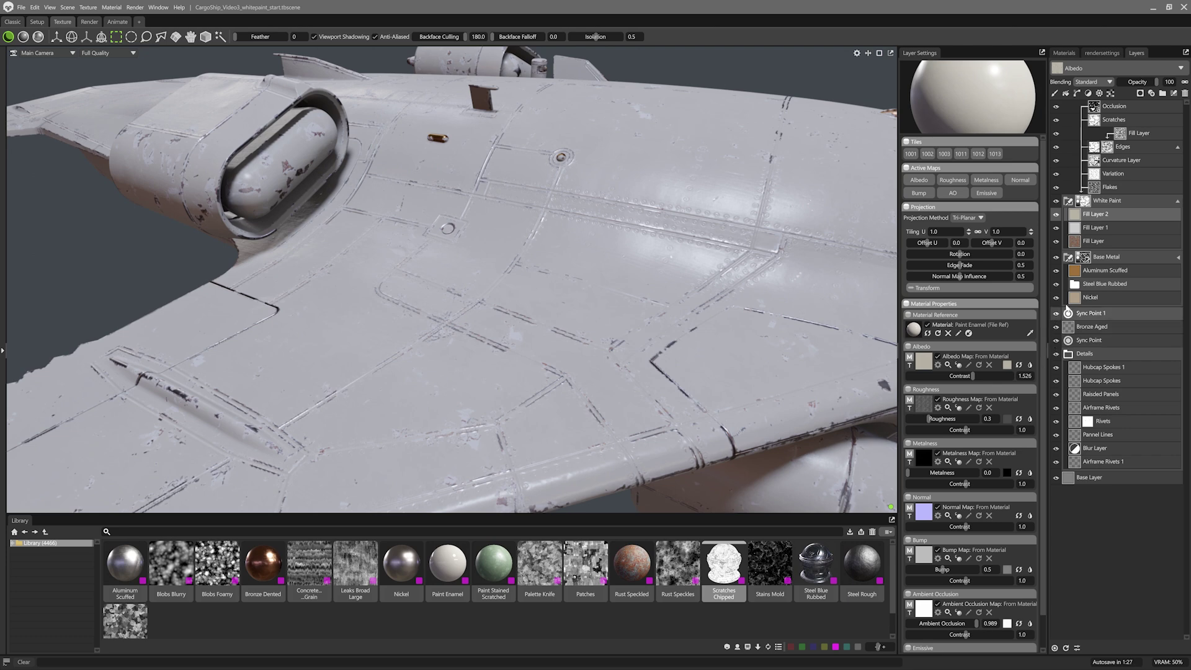
Step: Raise Fill Layer 1's bump slightly, set Fill Layer 2's bump to 0.51 and inspect the paint chips on the hull
click(1097, 228)
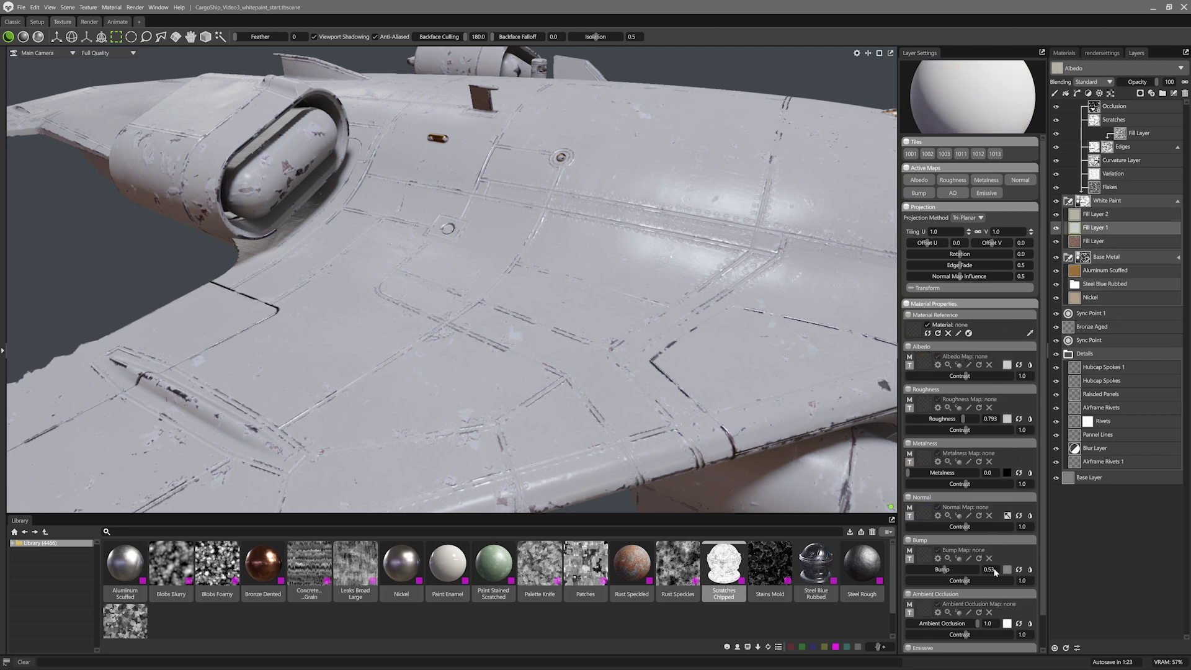
click(1108, 213)
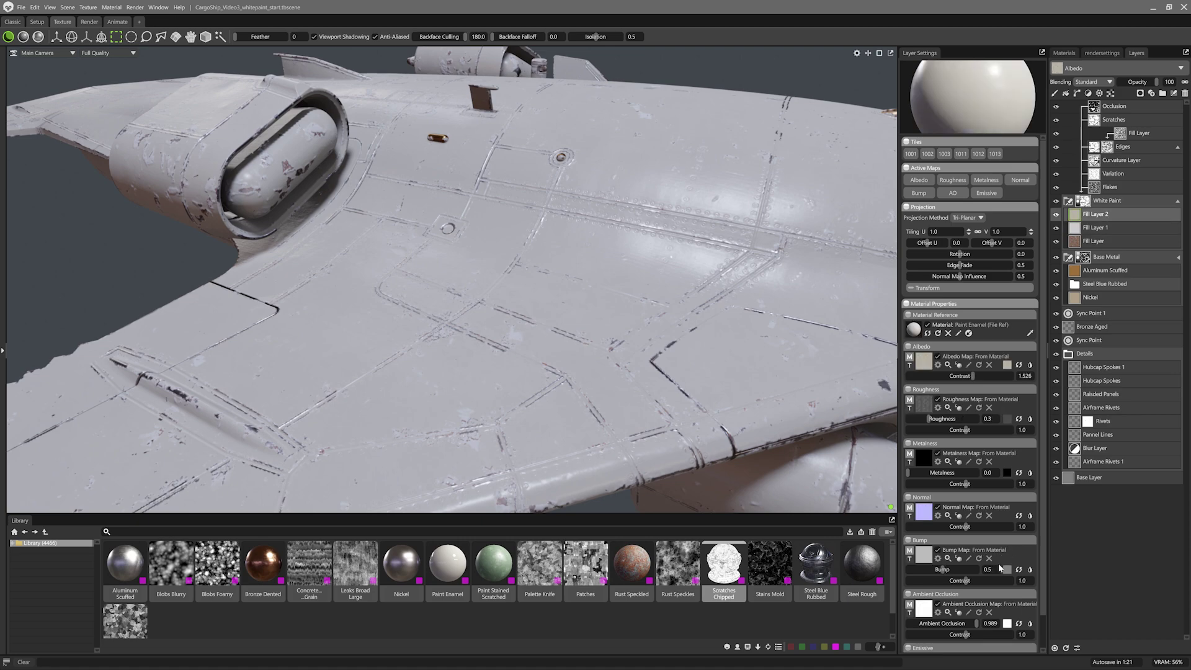
drag(994, 571, 995, 570)
drag(863, 327, 764, 332)
alt+drag(652, 273, 732, 271)
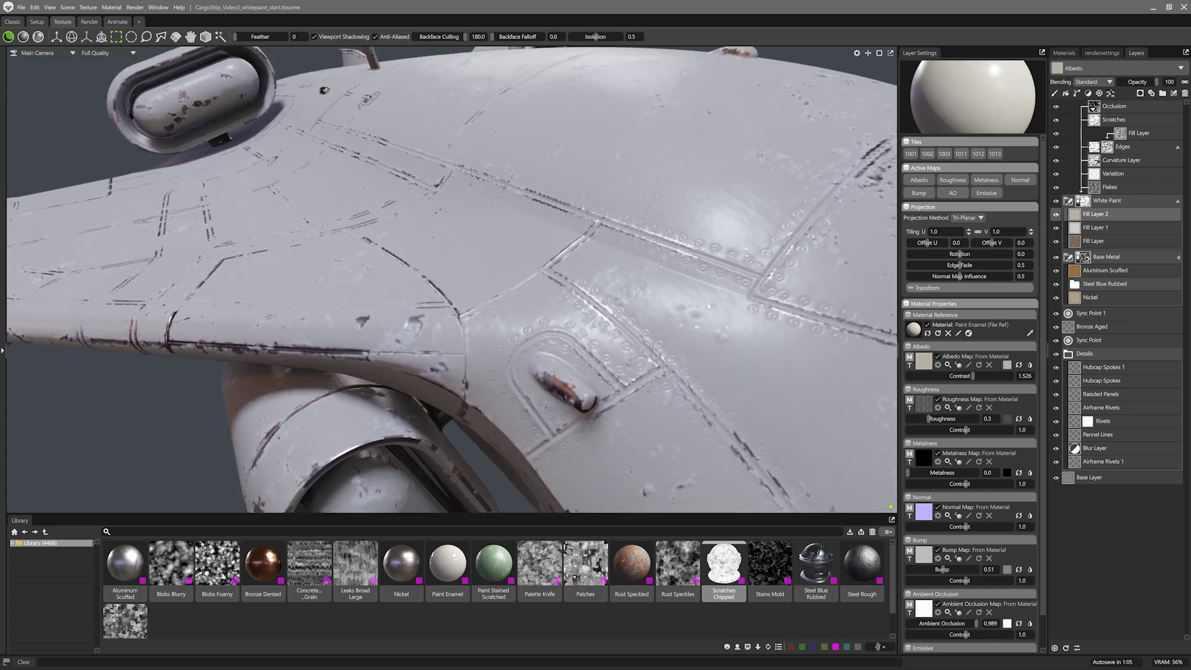
drag(744, 295, 676, 278)
drag(432, 297, 462, 286)
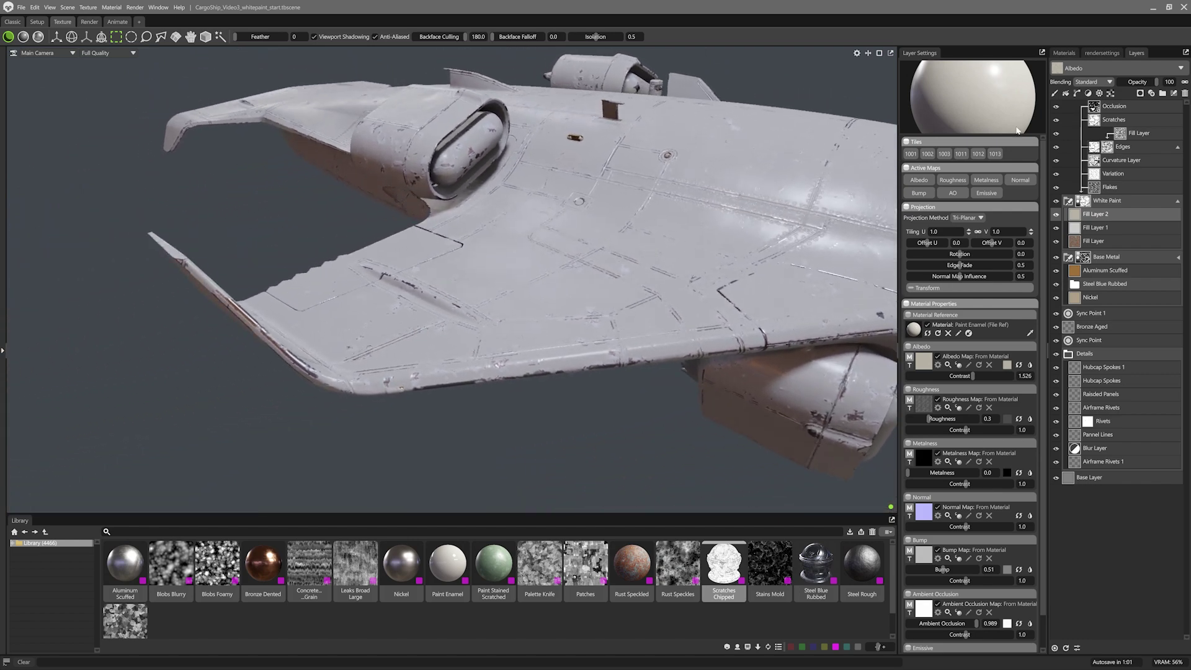
Step: Add a vector layer above Scratches in the White Paint mask and outline the wing's leading edge with a closed Pen shape
click(1114, 120)
click(1077, 94)
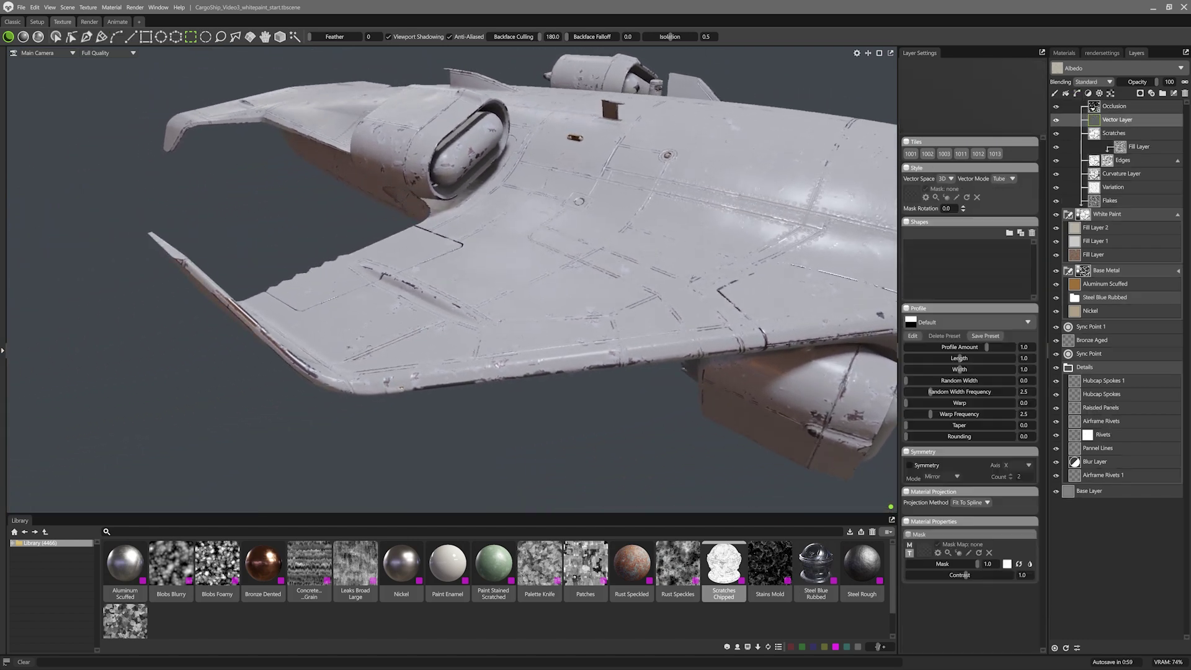
click(87, 36)
click(724, 325)
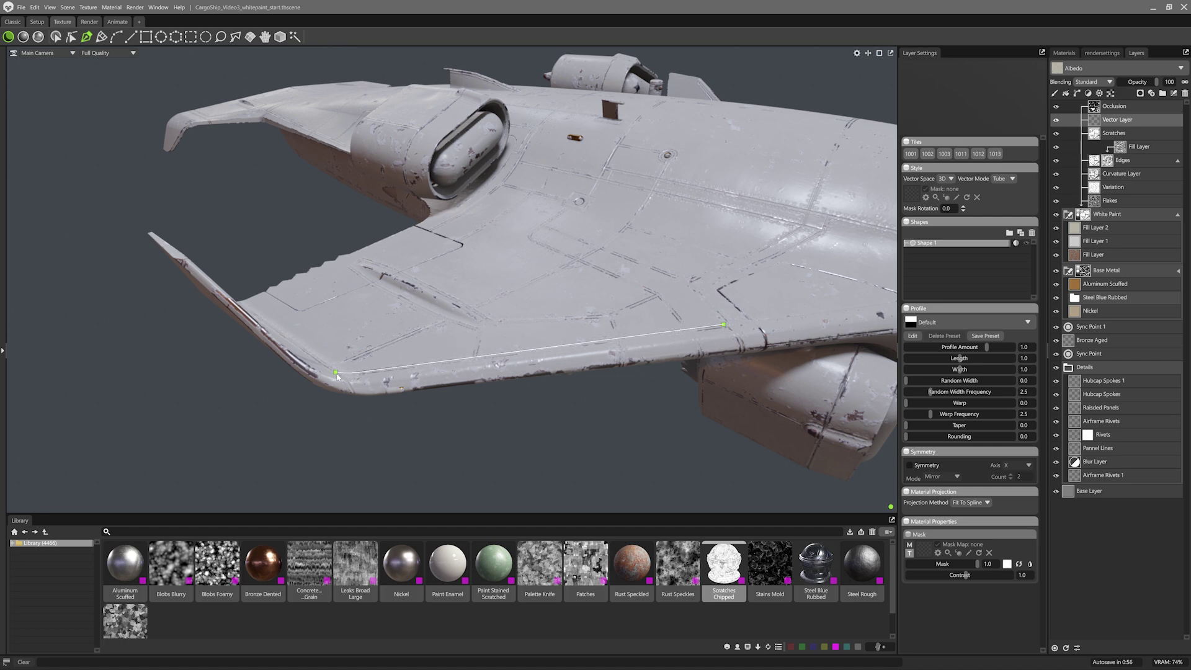
click(335, 371)
click(190, 263)
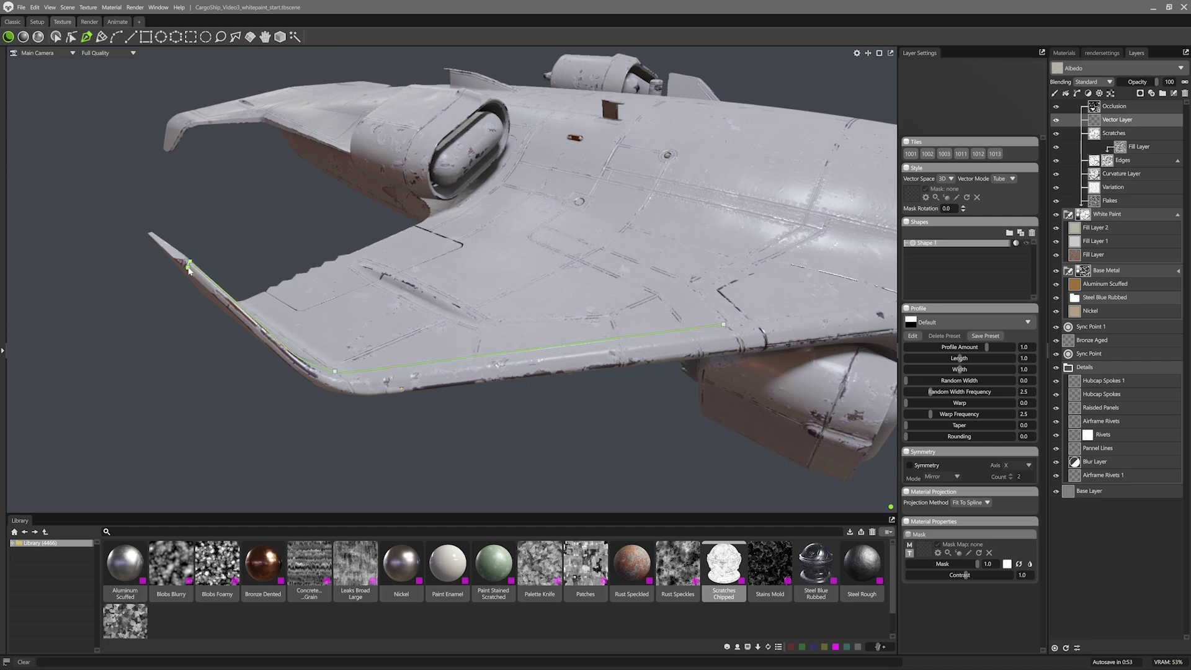
click(187, 268)
click(327, 390)
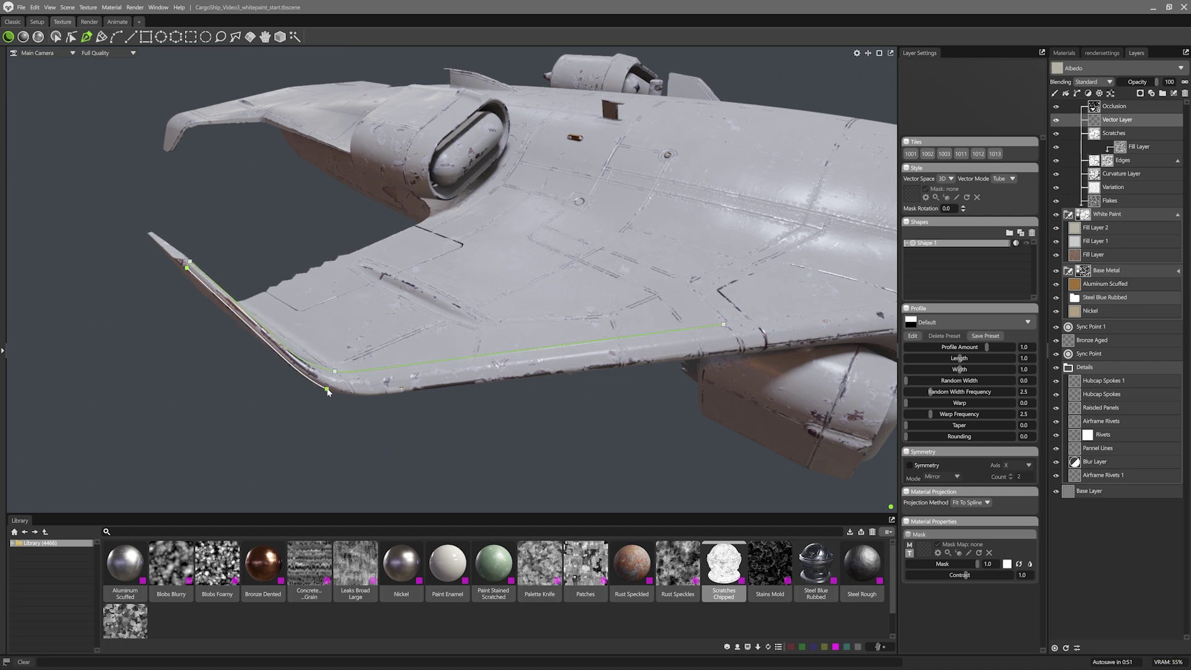
click(360, 396)
click(764, 347)
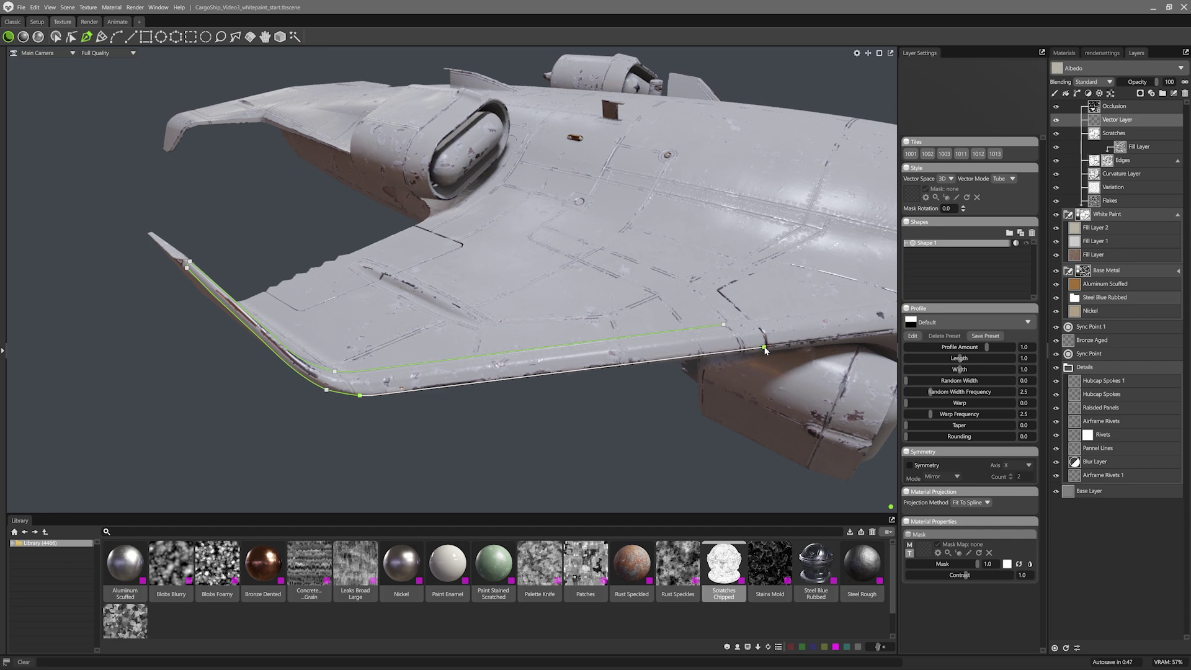
click(724, 325)
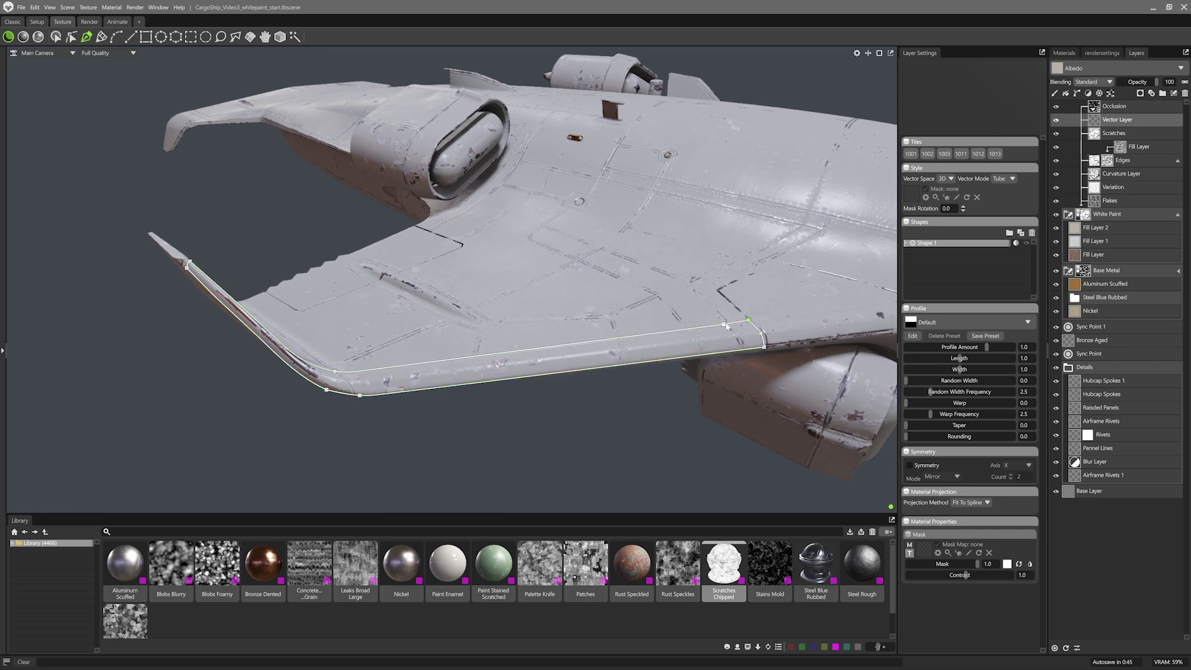
Step: Change the vector layer's mode to Solid and set its mask value to 0.0
middle_drag(724, 325, 538, 350)
click(1014, 198)
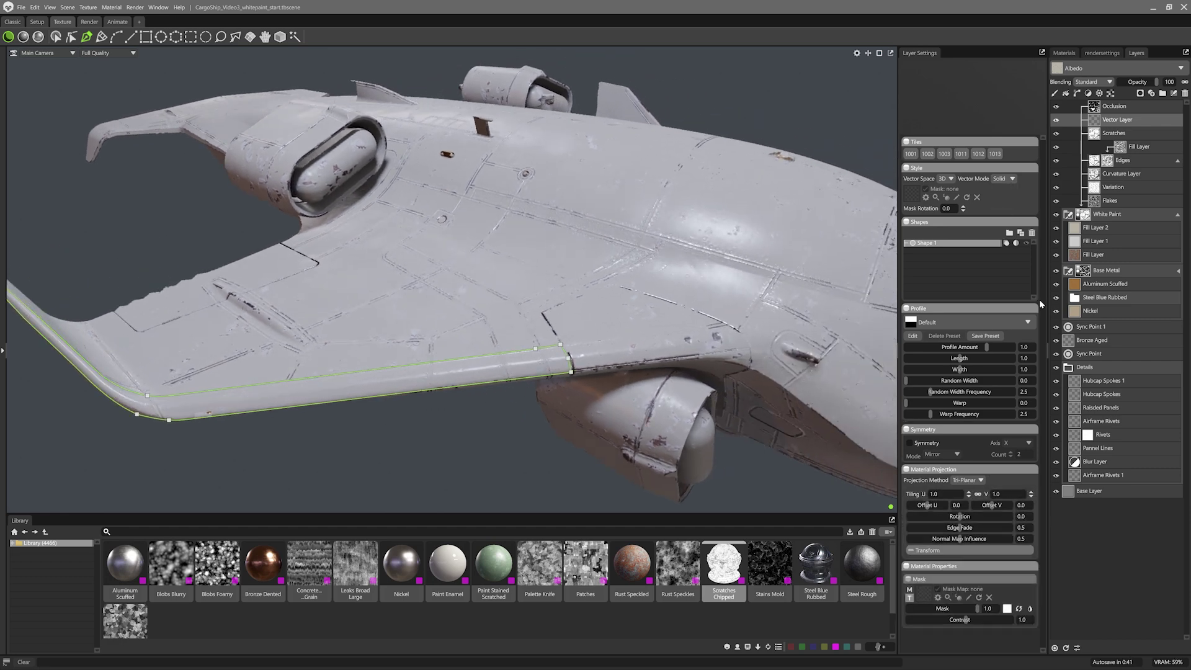
drag(966, 608, 894, 609)
Step: Draw a second closed Pen shape continuing the leading-edge strip from the panel gap to the hull
click(723, 324)
click(567, 347)
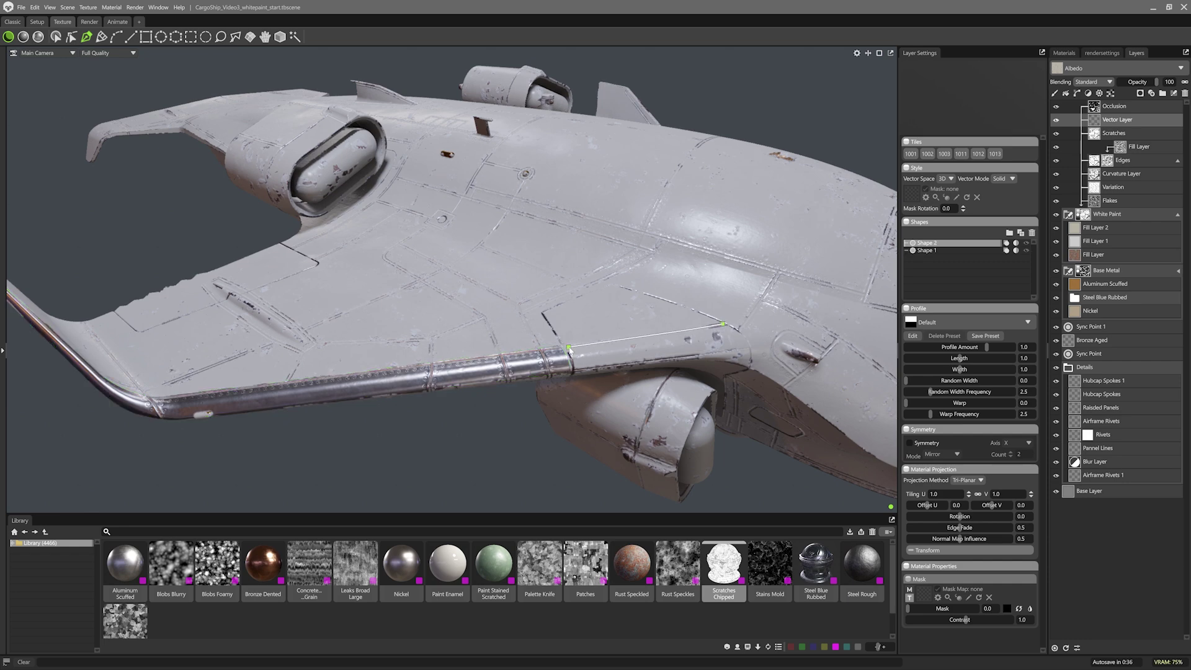
click(575, 368)
click(748, 346)
click(724, 324)
Step: Set curve clicks to Add Point and refine the outlines at the strip's hull end and at the panel gap
click(71, 36)
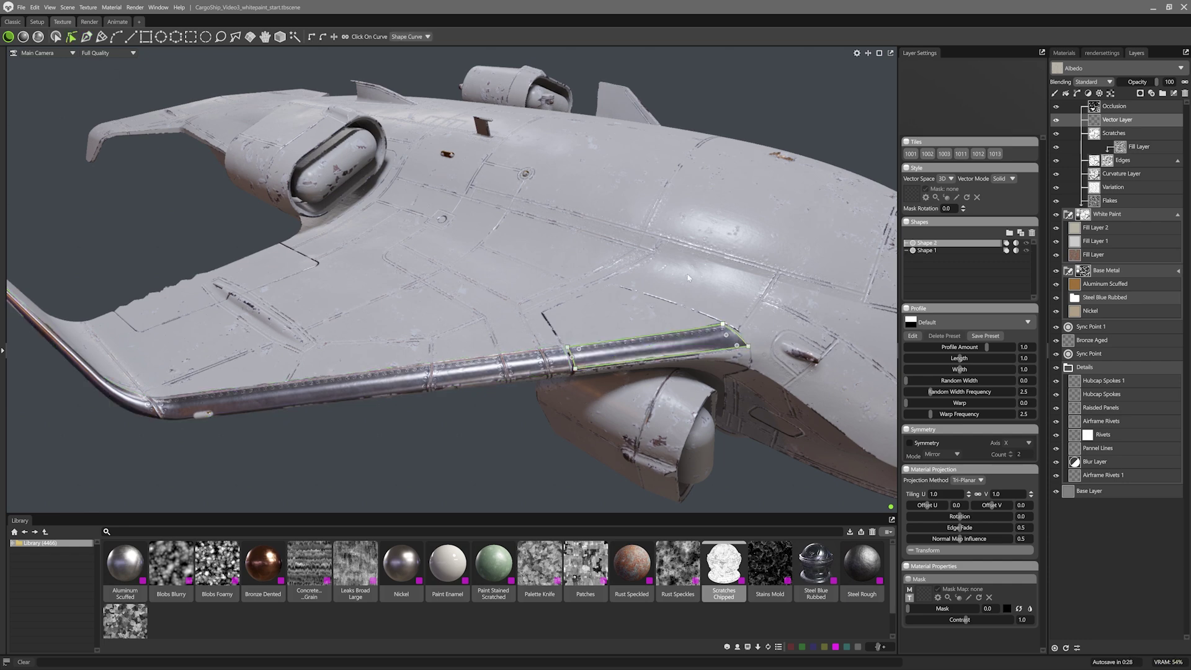
click(410, 36)
click(407, 57)
drag(735, 335, 739, 335)
drag(568, 359, 570, 346)
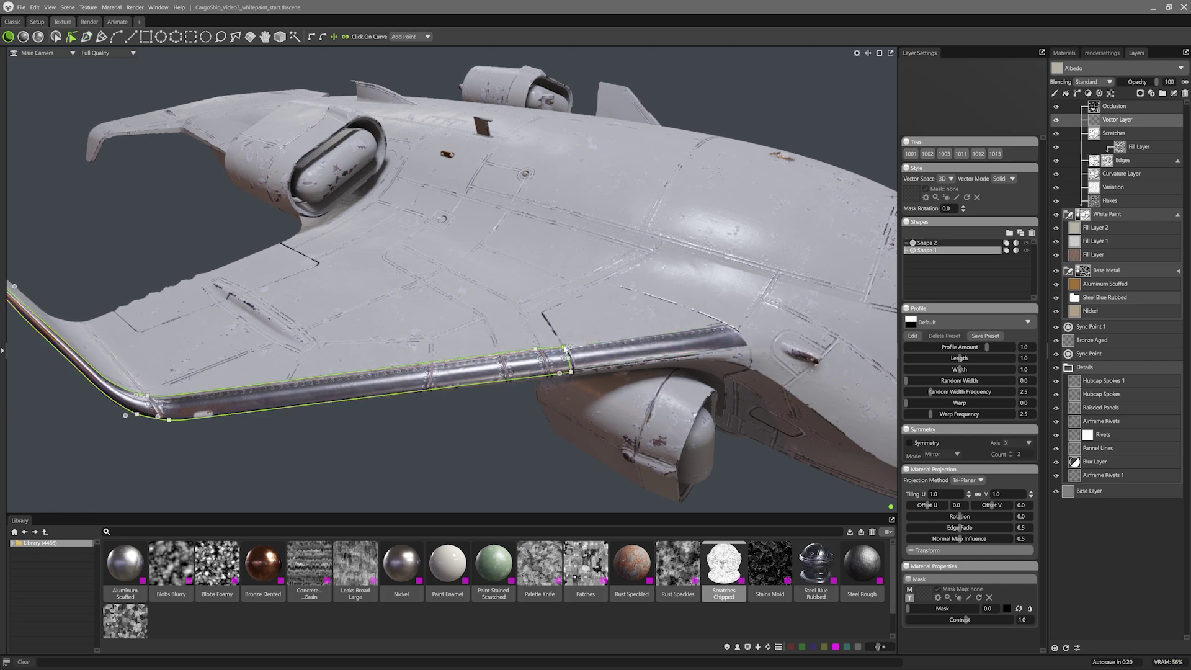
click(587, 344)
Step: Enable mirror symmetry on the Z axis for the vector layer and check the opposite wing
scroll(587, 345, down, 4)
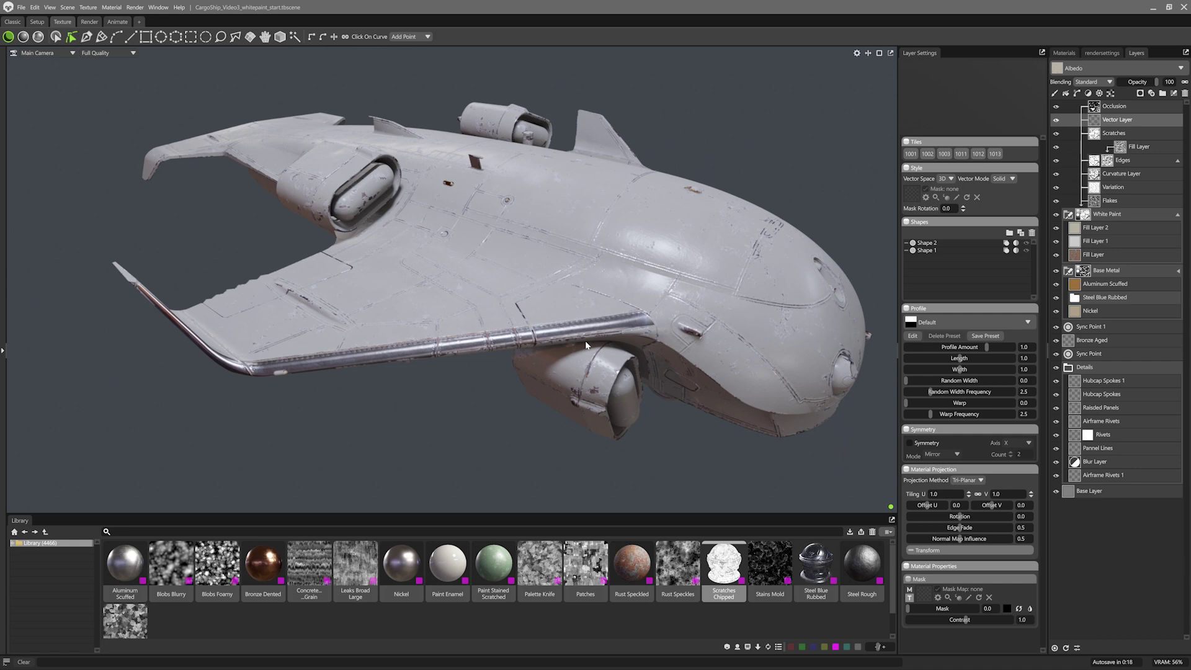
click(931, 443)
click(1016, 443)
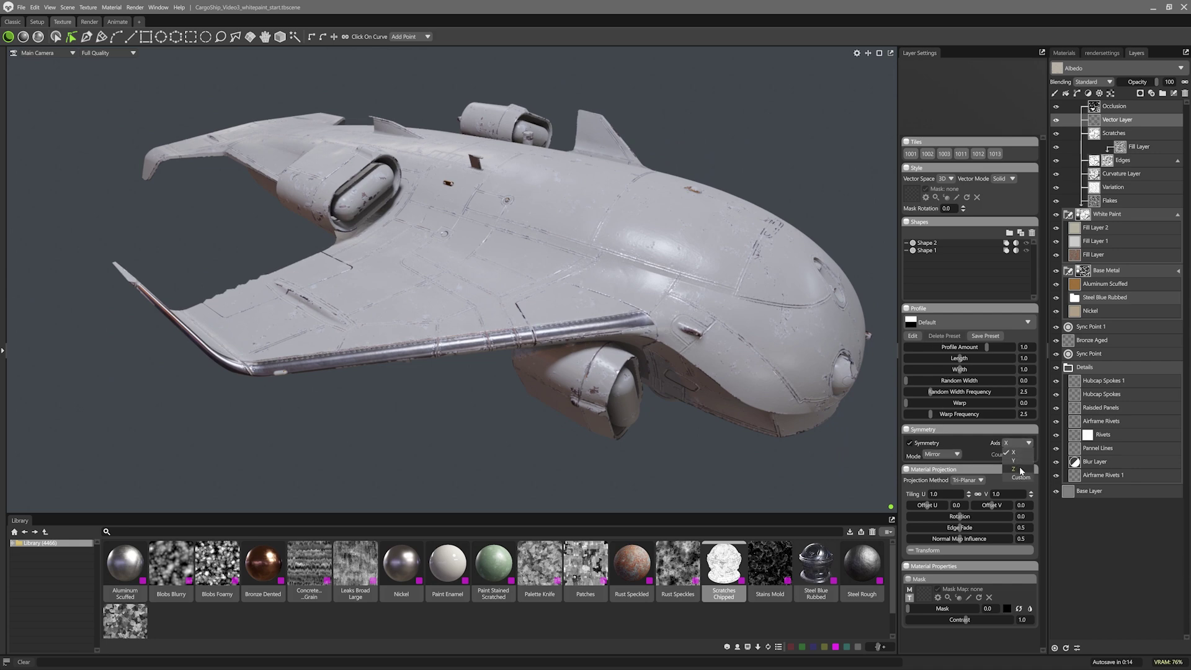
click(1021, 471)
alt+drag(818, 327, 607, 344)
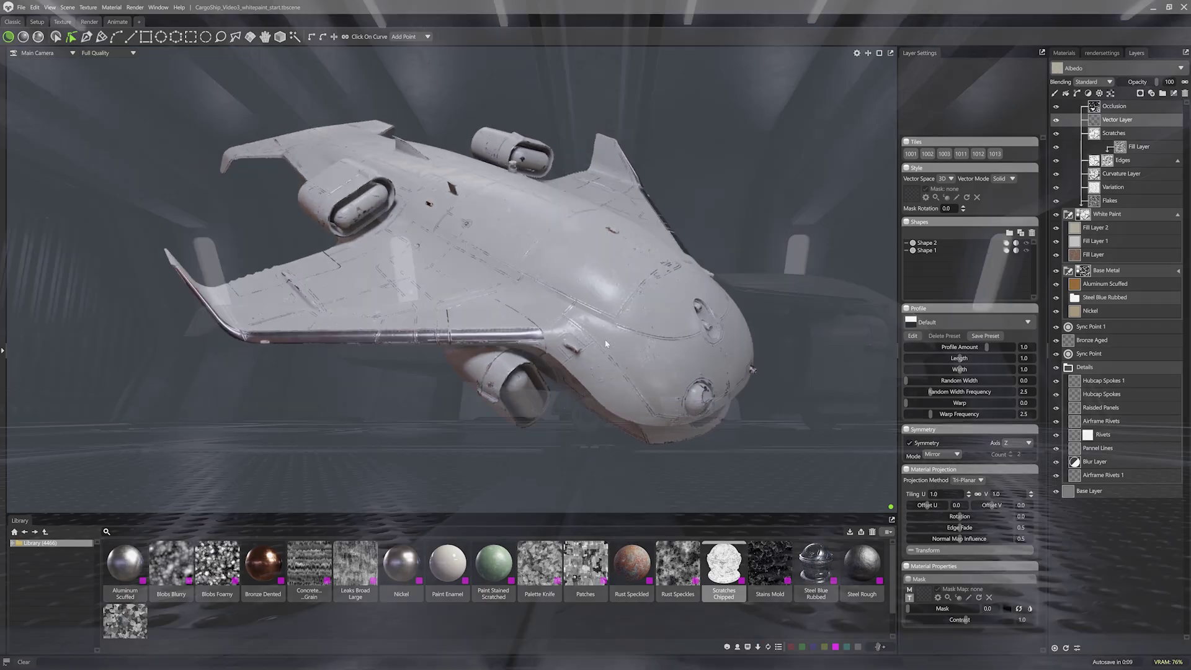